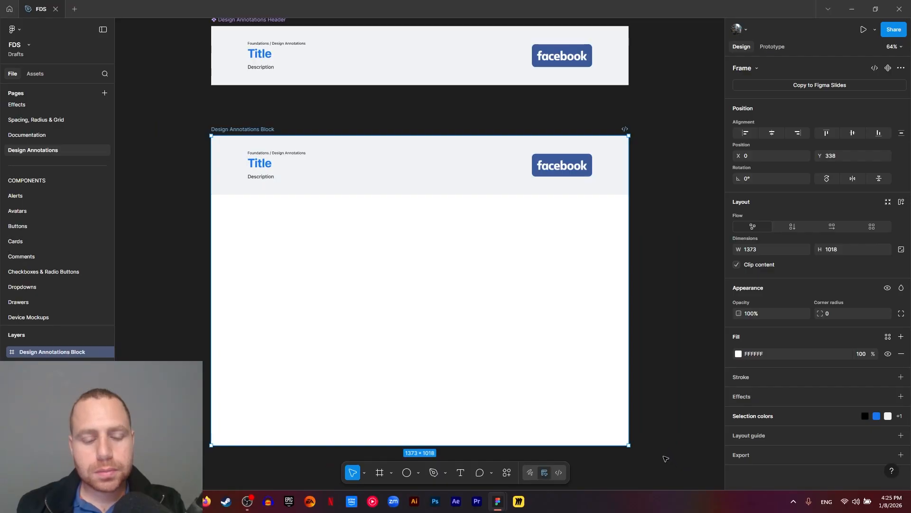
Step: Open the Toggles page and paste the Design Annotations Block frame onto it
scroll(57, 304, "down", 5)
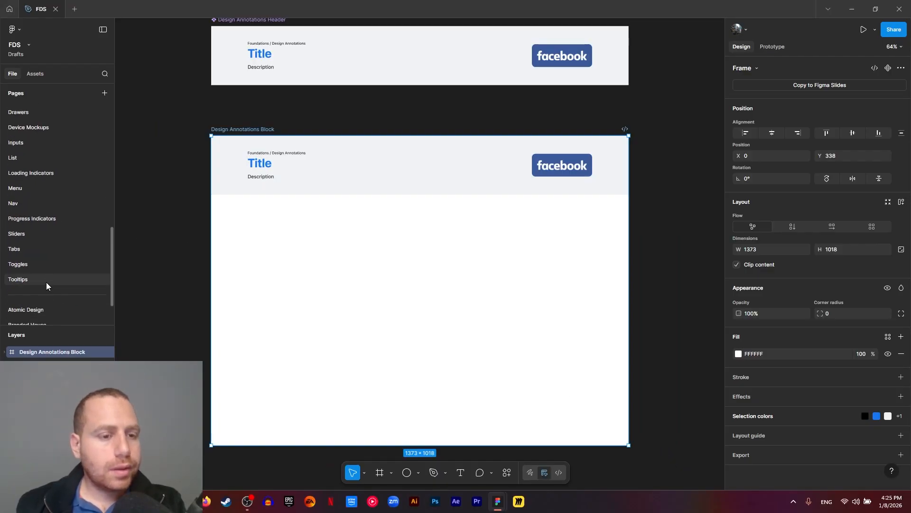
scroll(47, 287, "down", 2)
left_click(40, 227)
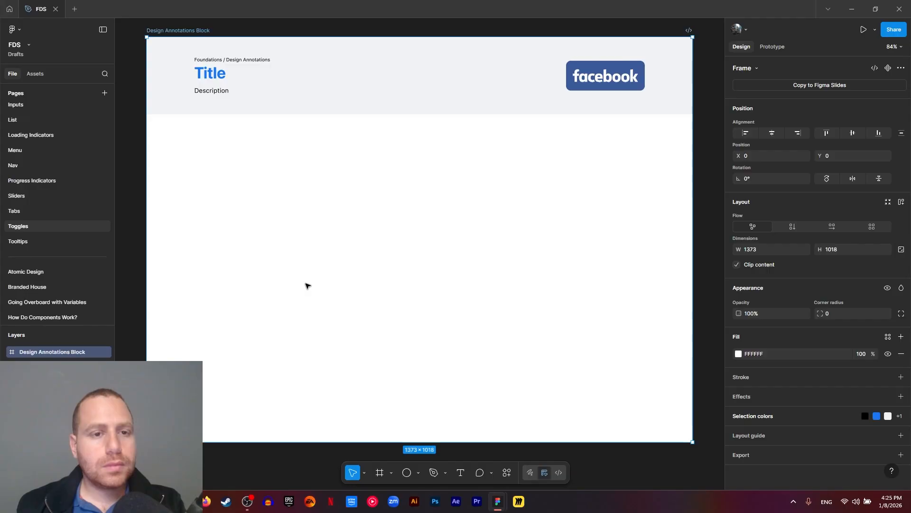
Step: Rename the Design Annotations Block frame as Toggles
left_click_drag(306, 284, 385, 401)
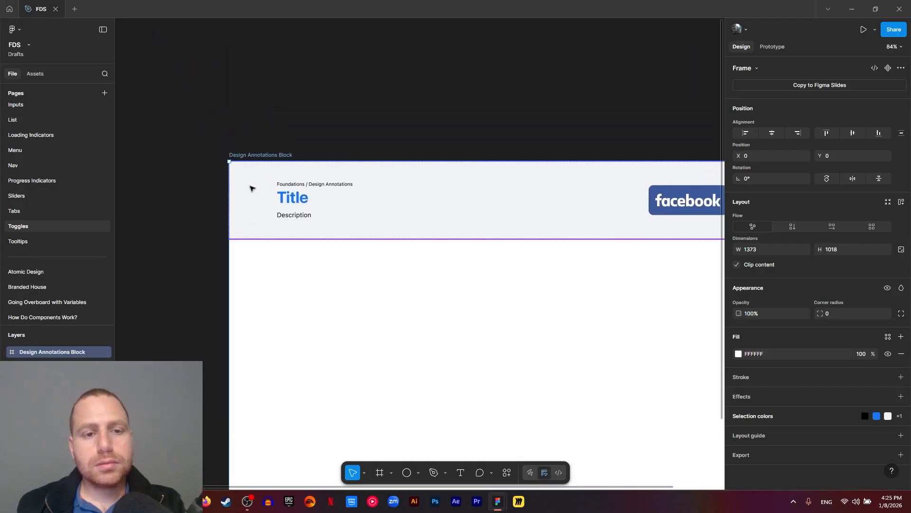
double_click(247, 156)
type("Toggles")
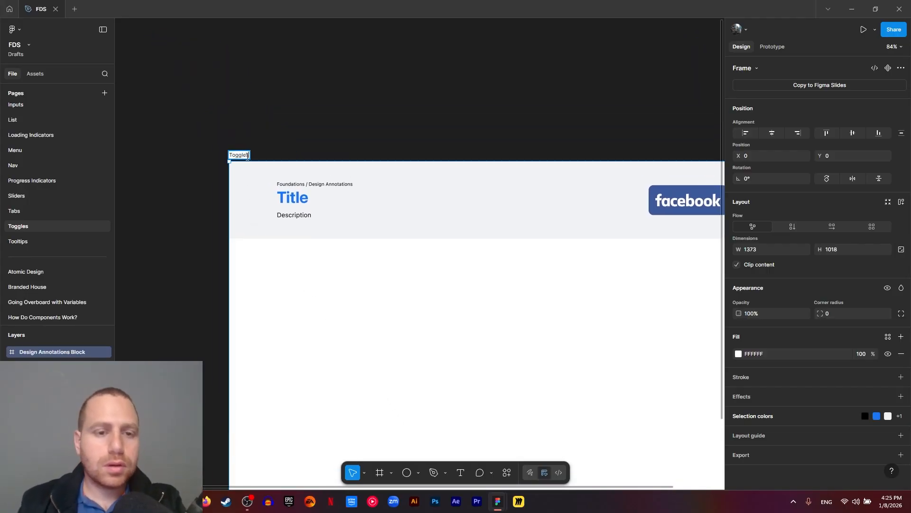
Step: Change the header's breadcrumb text to "Components / Toggles"
double_click(299, 185)
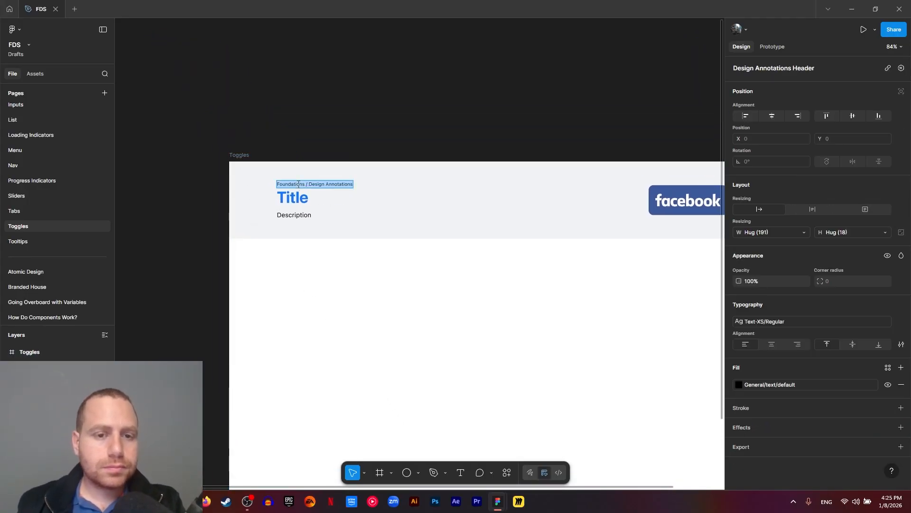
scroll(298, 184, "up", 3)
double_click(309, 184)
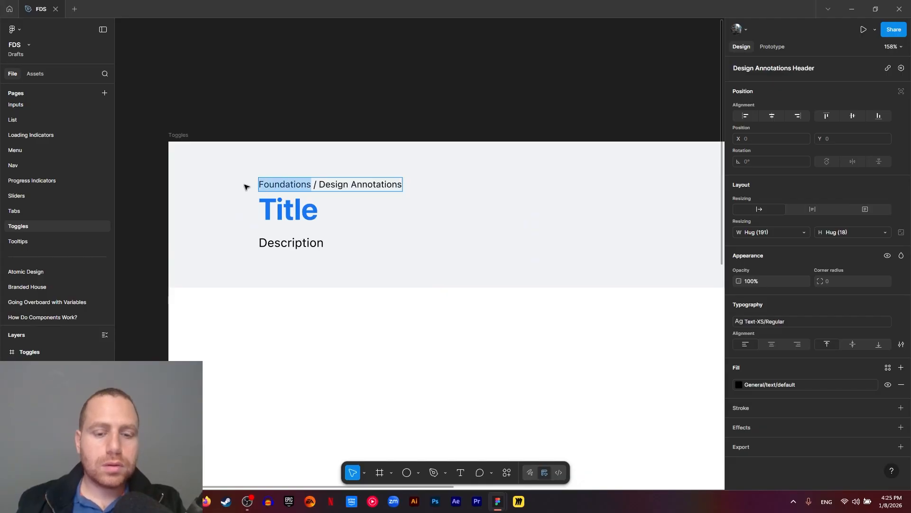
type("Components")
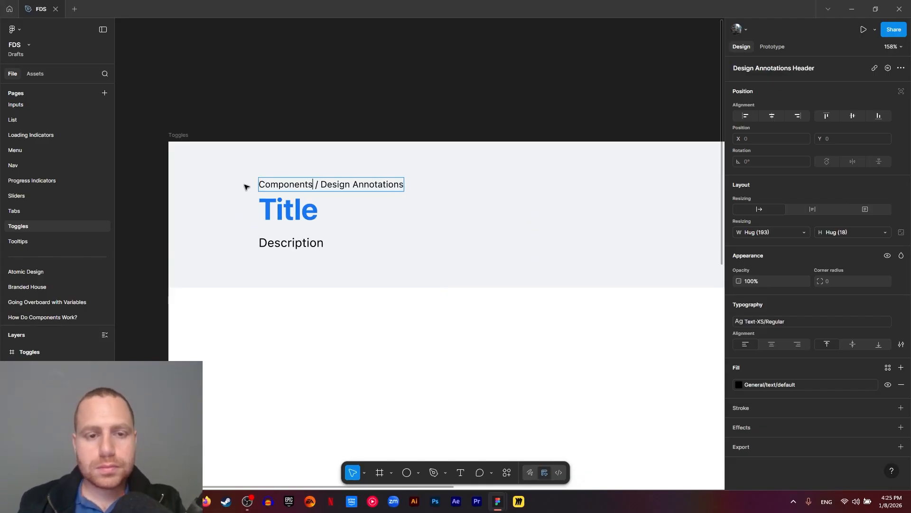
left_click_drag(321, 184, 456, 174)
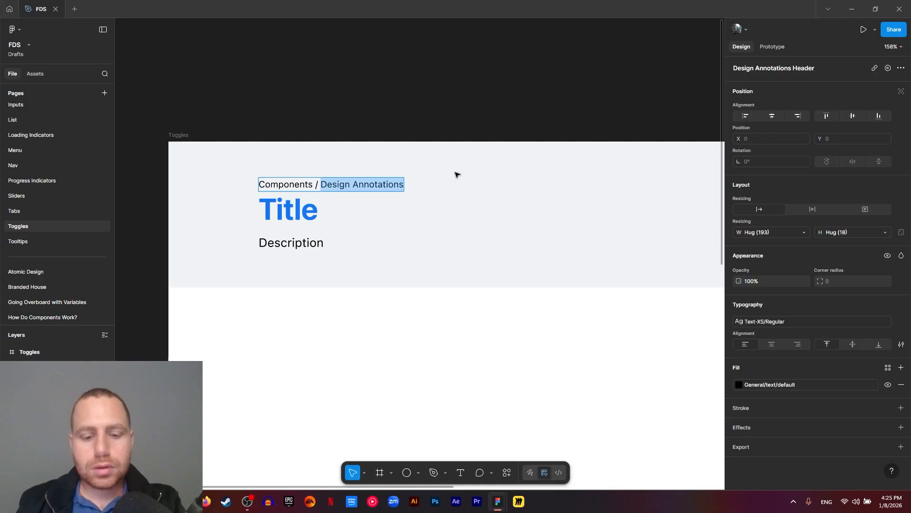
type("Toggles")
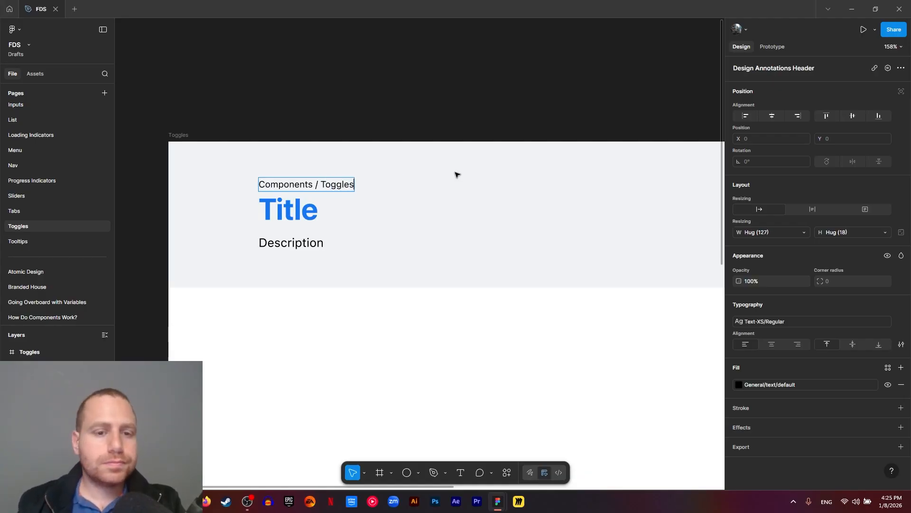
Step: Set the header's title to Toggles and replace the description with the paragraph beginning "Toggles (also known as 'switches') are a UI control"
double_click(271, 214)
type("Toggles")
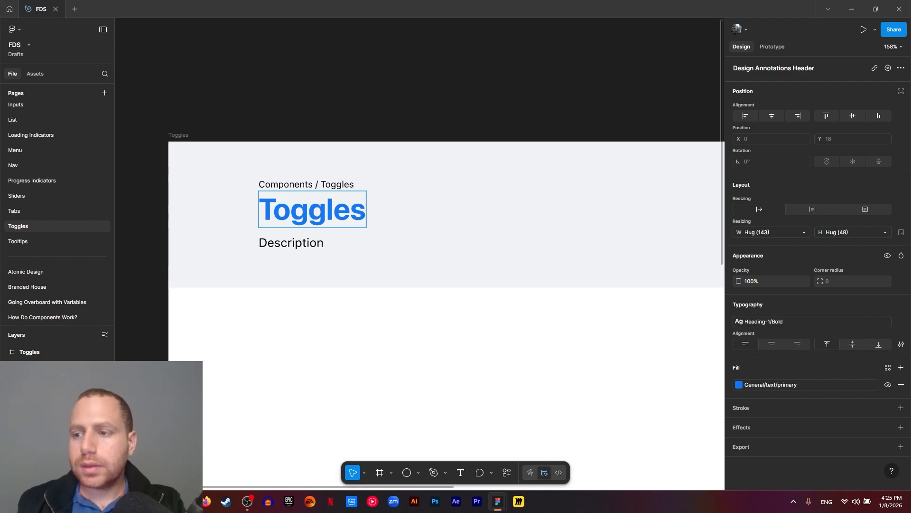
double_click(309, 248)
type("Toggles (also known as \"switches\") are a UI control that has two mutually-exclusive states, which are ON and OFF. The design and functionality of this component is based on a physical switch that allows users to turn things ON or OFF. Toggles are a great visual cue for settings, especially on mobile, because they take less screen estate (in comparison with two radio buttons).")
Step: Apply the Text-MD/Regular text style to the whole description paragraph
key("ctrl+a")
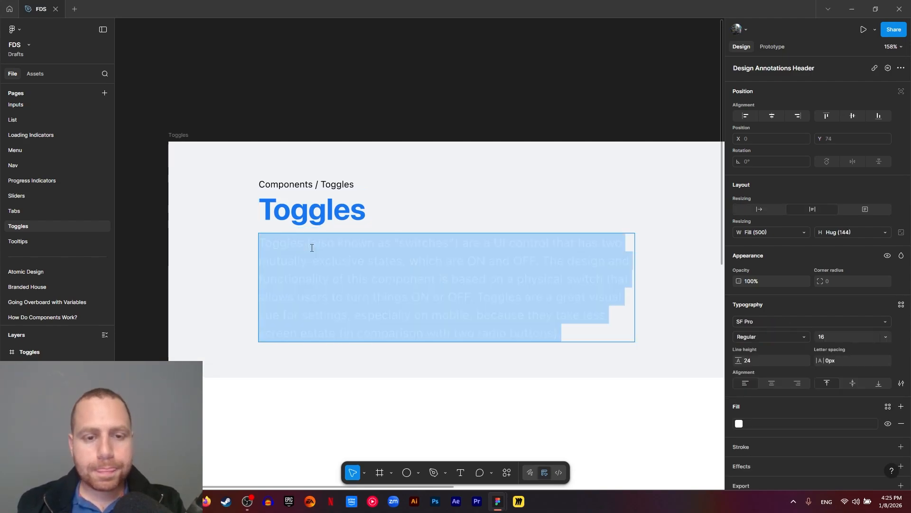
left_click(902, 305)
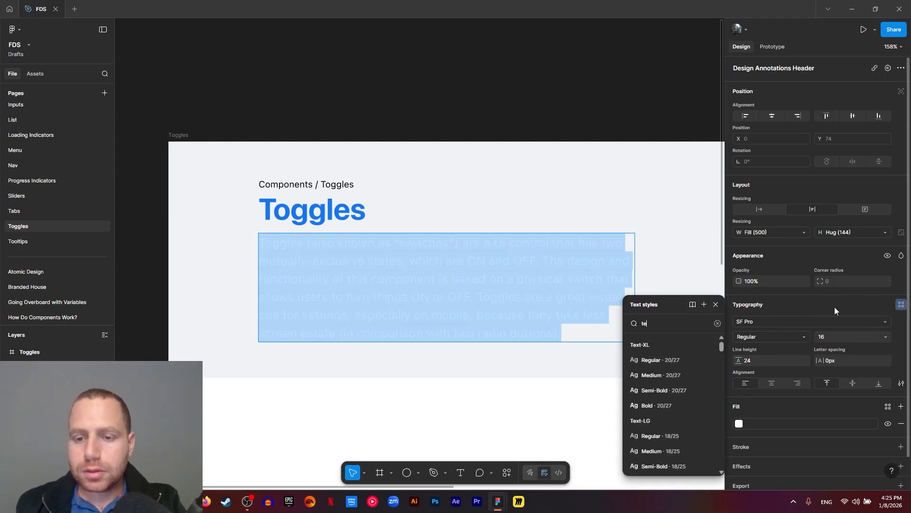
type("md")
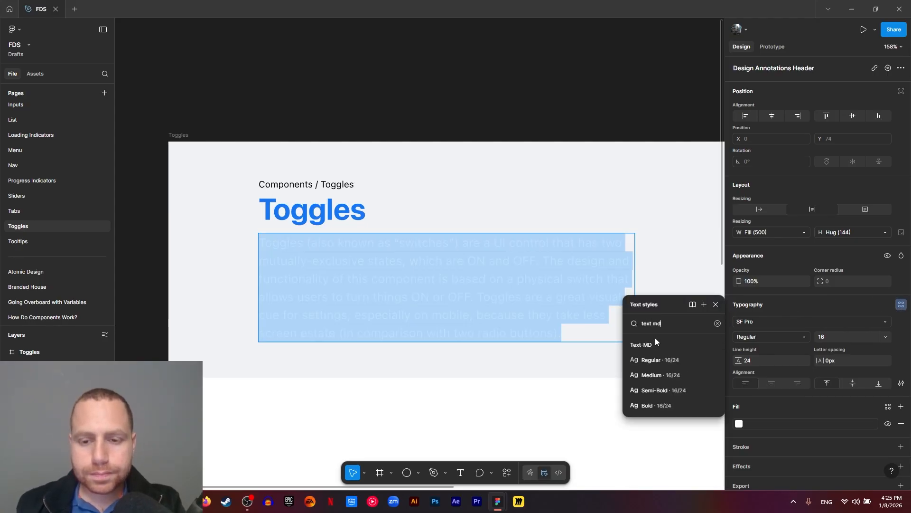
left_click(660, 366)
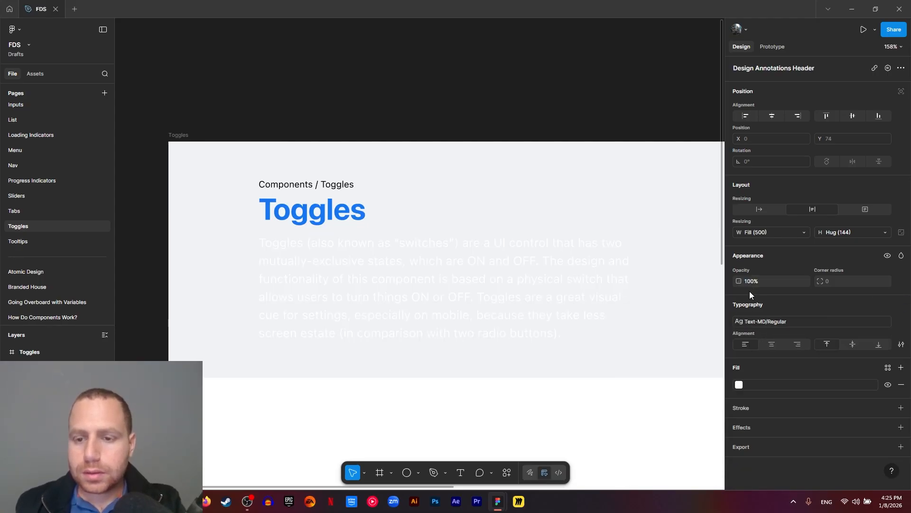
Step: Set the description's fill to the library colour General/text/default and leave text editing
left_click(754, 382)
type("t")
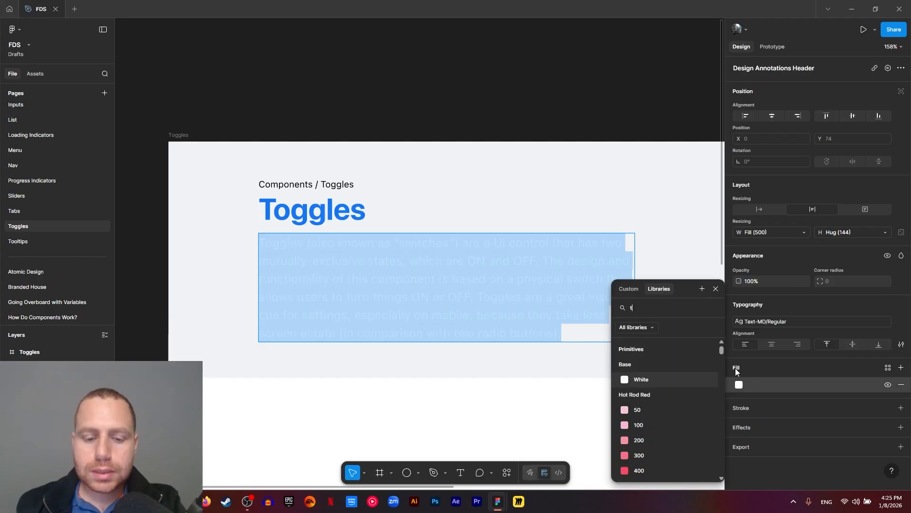
type("ext")
left_click(680, 361)
key("Escape")
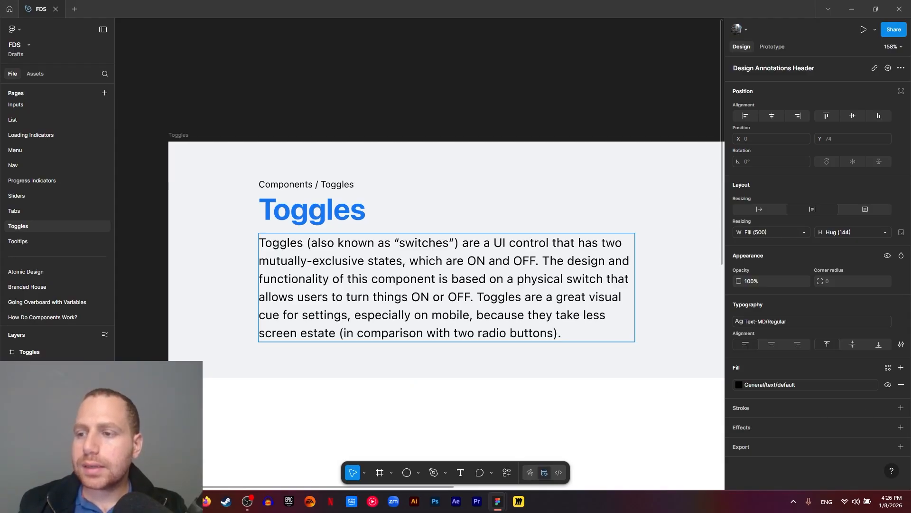
key("Escape")
scroll(541, 391, "down", 5)
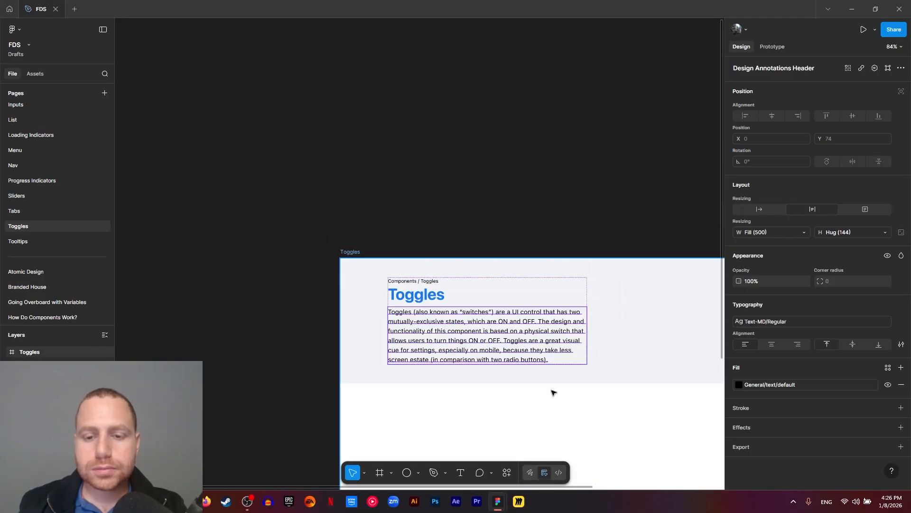
scroll(553, 392, "right", 5)
key("Escape")
Step: Draw a frame about 192 × 94 on the empty canvas beside the Toggles frame's right edge
scroll(624, 312, "up", 5)
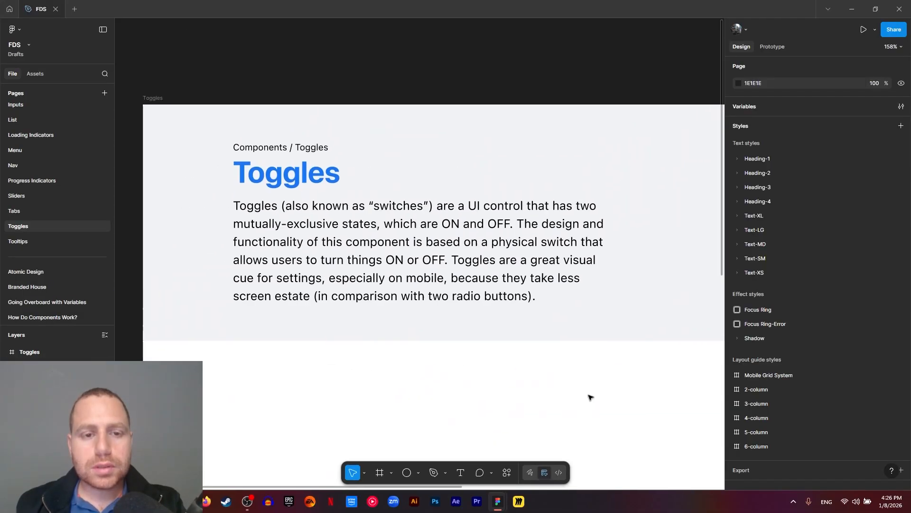
scroll(590, 397, "right", 10)
key("f")
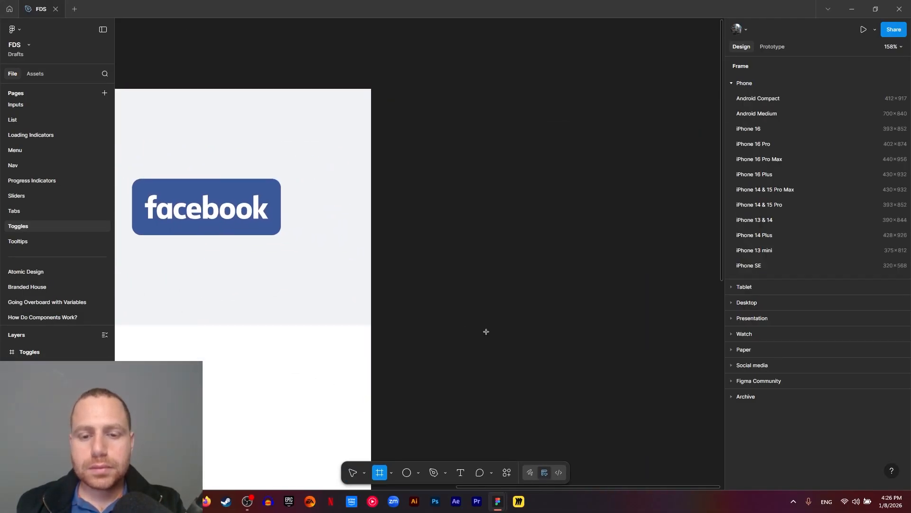
left_click_drag(472, 327, 616, 398)
scroll(451, 253, "right", 2)
scroll(451, 253, "down", 1)
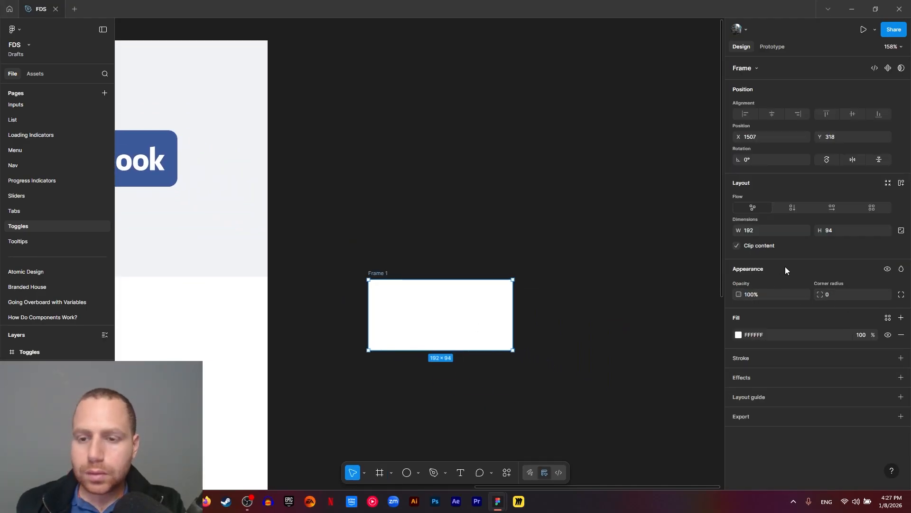
Step: Set the new frame's width to 36 and its height to 20
left_click(760, 233)
type("3")
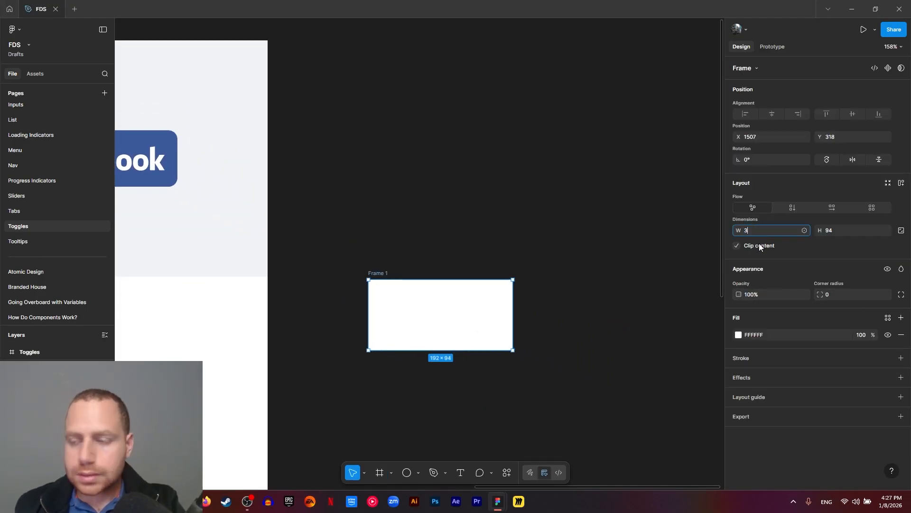
type("6")
key("Tab")
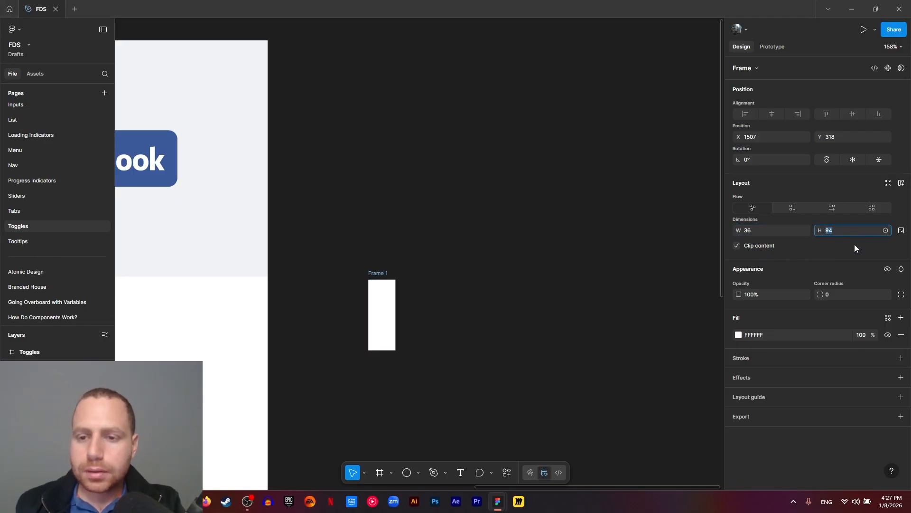
type("20")
key("Return")
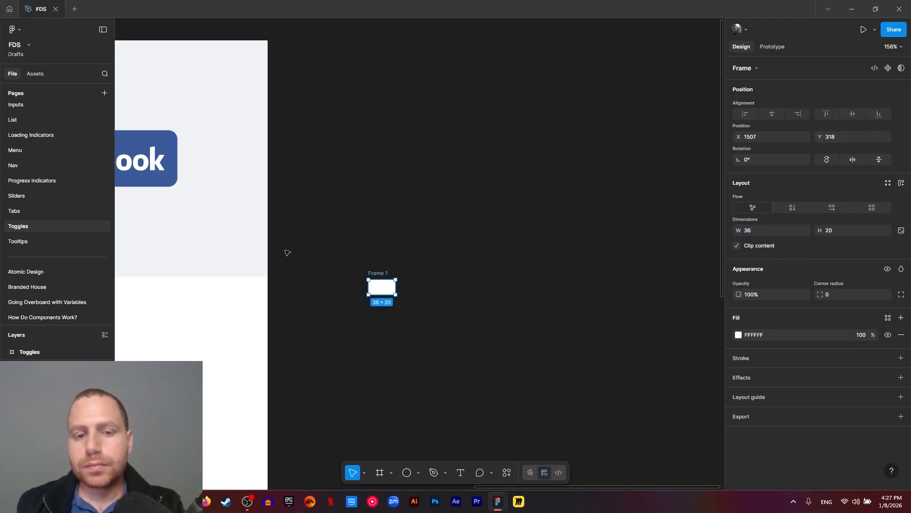
Step: Apply the avatar radius variable (9999) to the small frame's corners
scroll(450, 295, "up", 10)
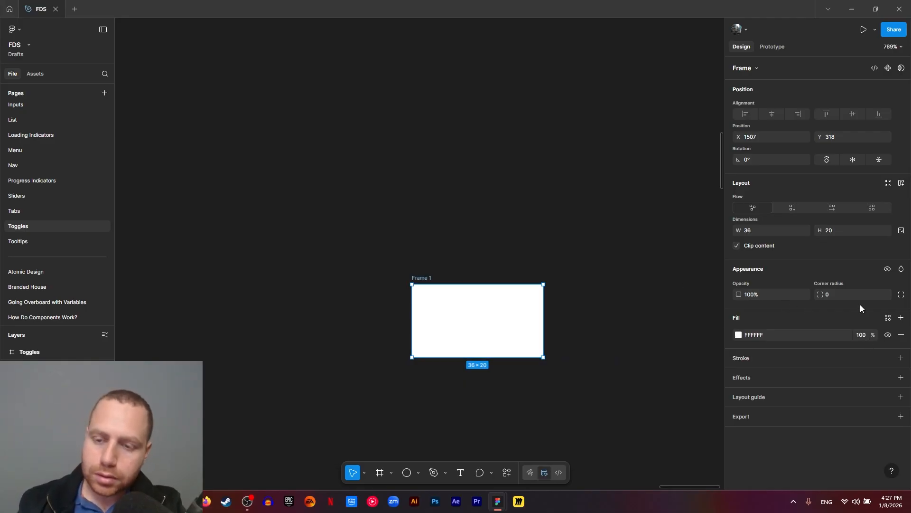
left_click(886, 295)
type("avatar")
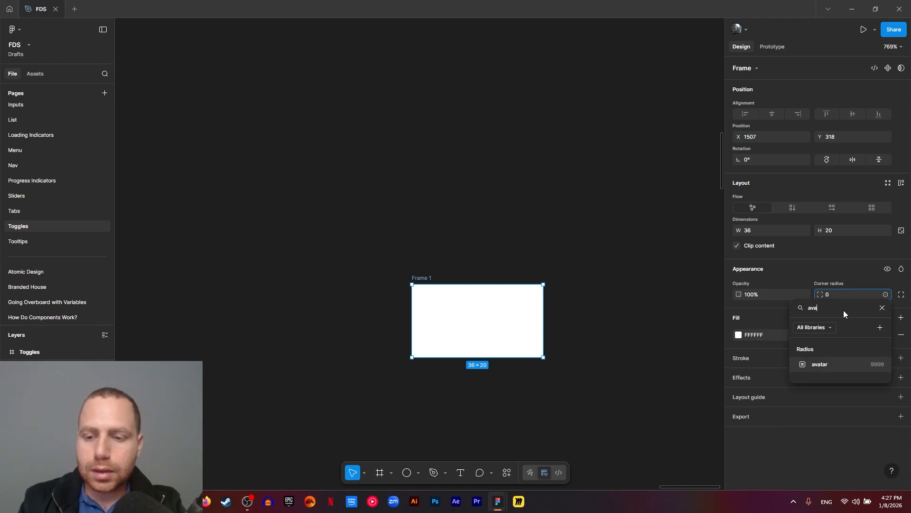
left_click(826, 364)
left_click(561, 366)
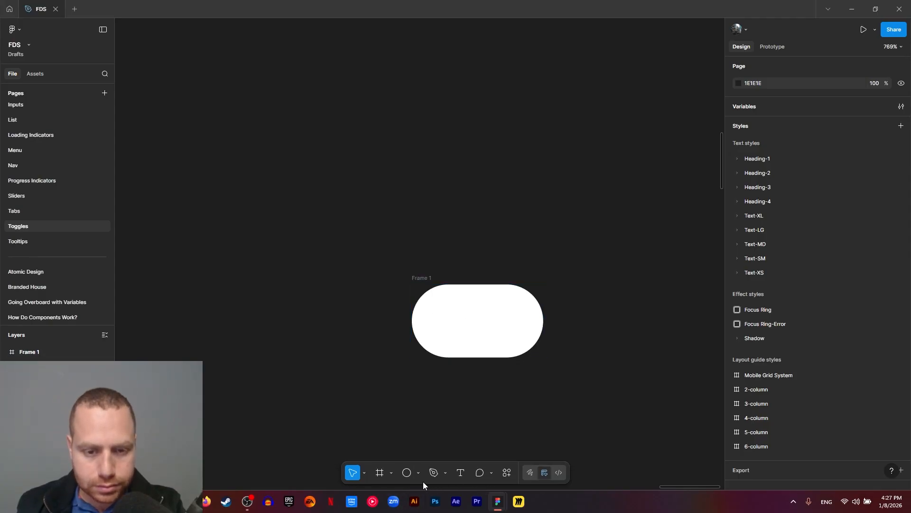
Step: Draw an ellipse inside the pill-shaped frame near its left end and size it to 16 × 16 at X 2, Y 2
left_click(406, 477)
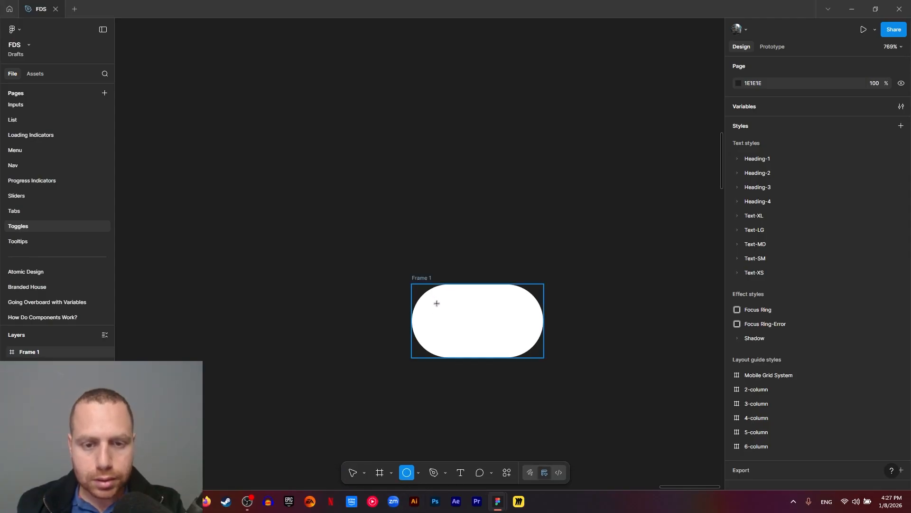
left_click_drag(430, 299, 478, 350)
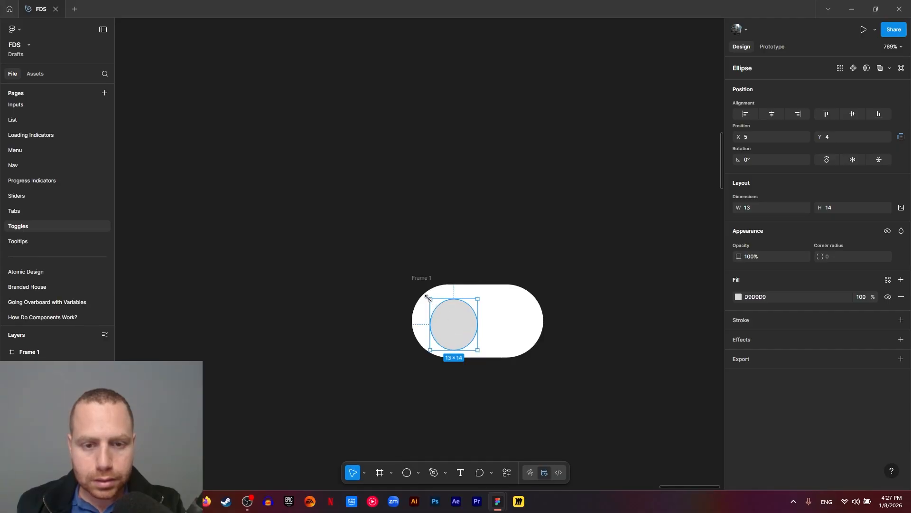
left_click_drag(430, 299, 419, 292)
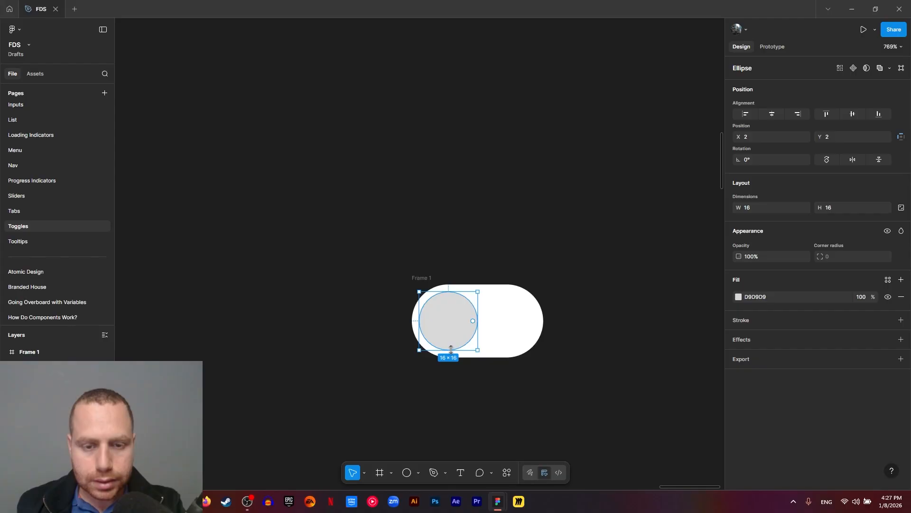
left_click(512, 359)
Step: Set the circle's fill to the library colour General/icon/white
scroll(468, 344, "up", 5, "ctrl")
left_click(449, 332)
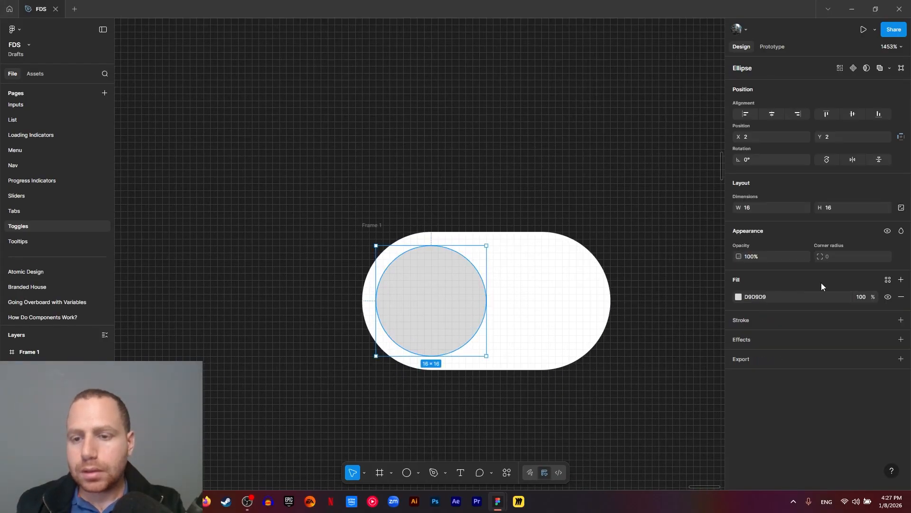
left_click(888, 280)
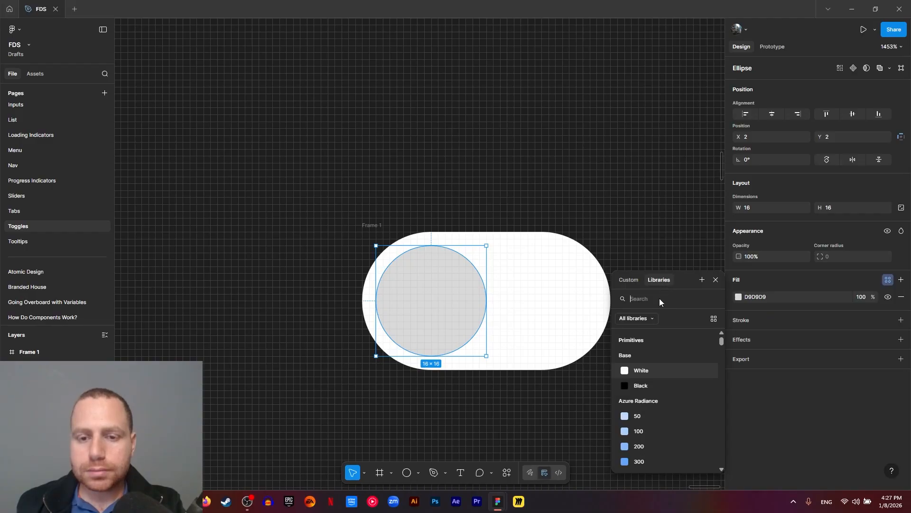
type("icon ")
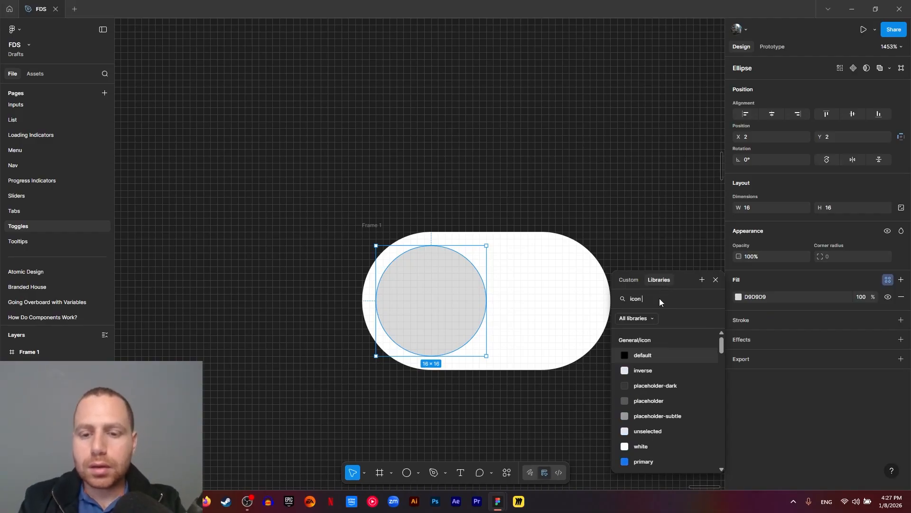
type("whi")
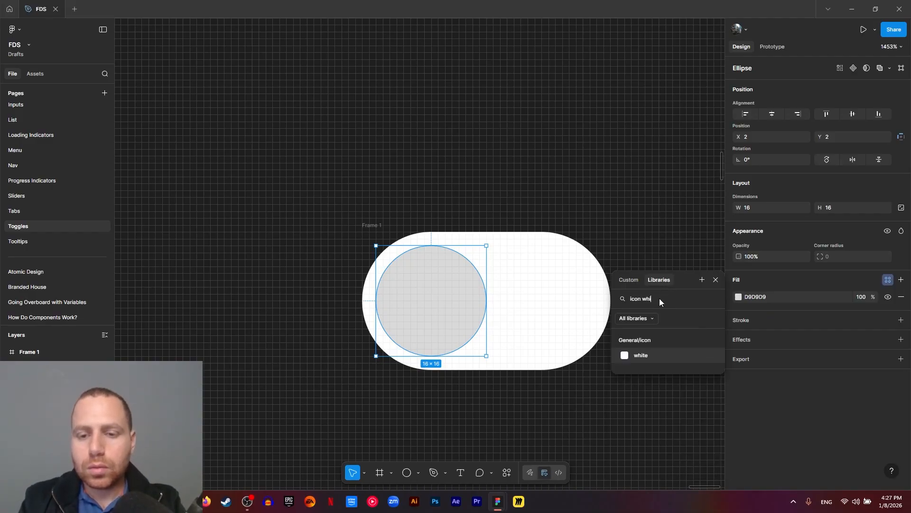
left_click(652, 361)
left_click(616, 418)
Step: Set the pill-shaped frame's fill to the library colour General/icon/unselected/default
left_click(463, 264)
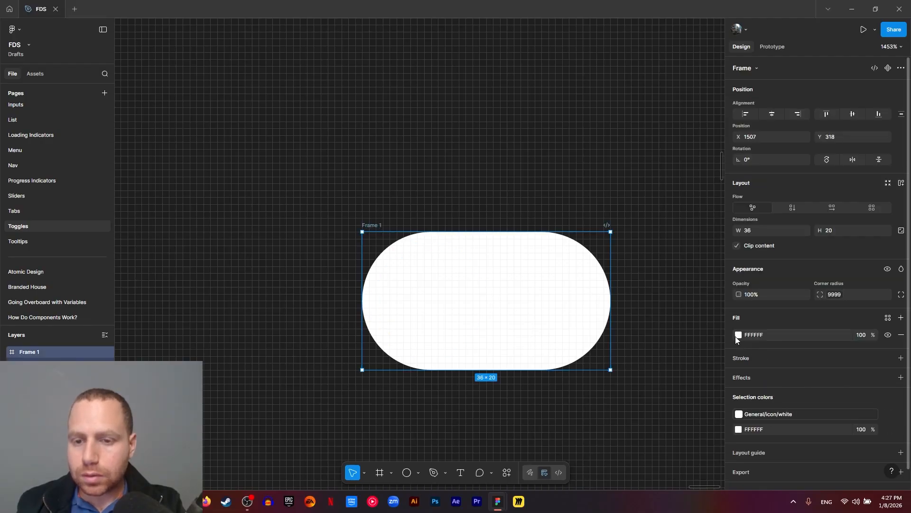
left_click(888, 319)
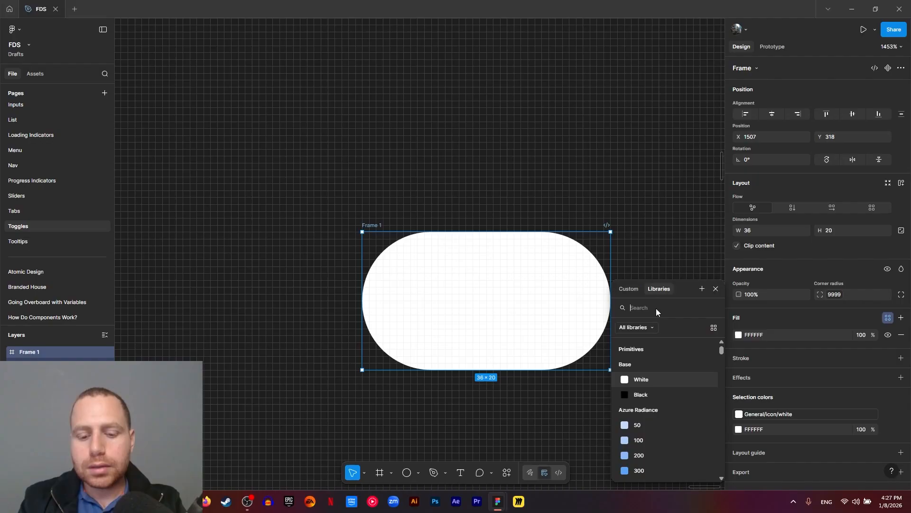
type("unselec")
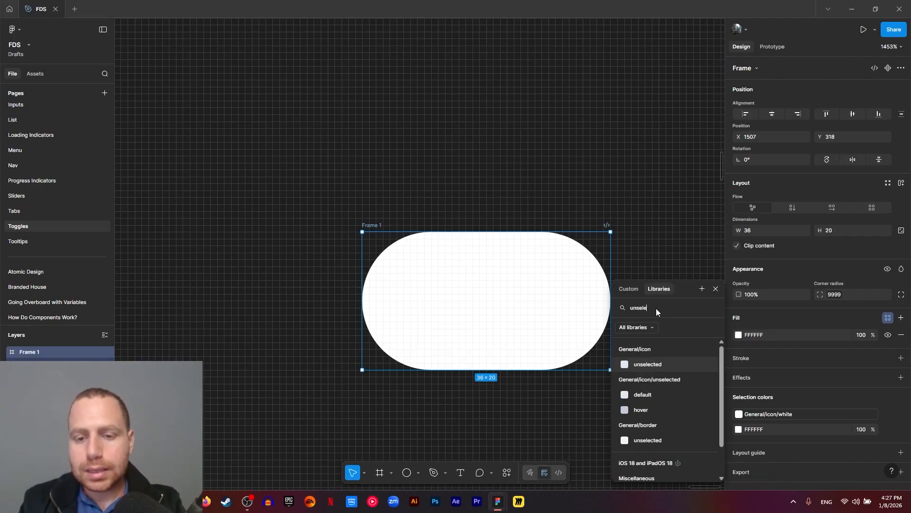
left_click(657, 392)
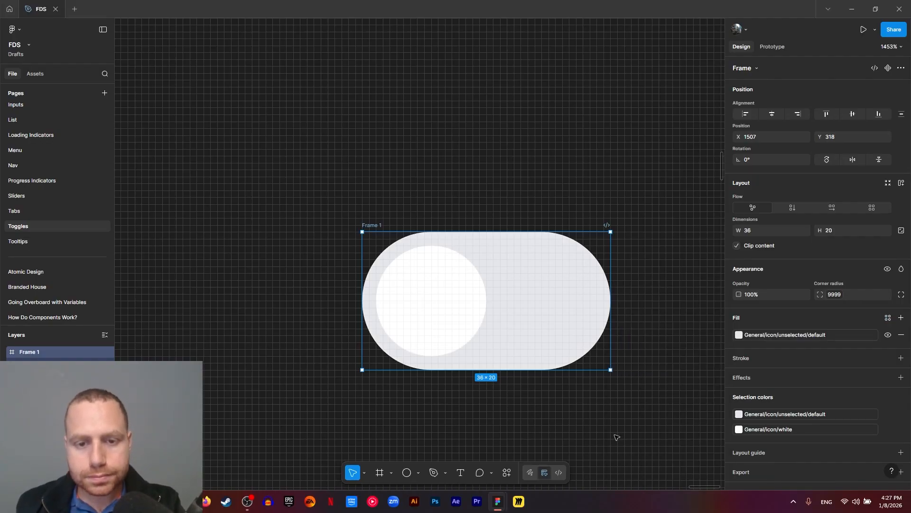
left_click(617, 435)
left_click_drag(637, 357, 611, 364)
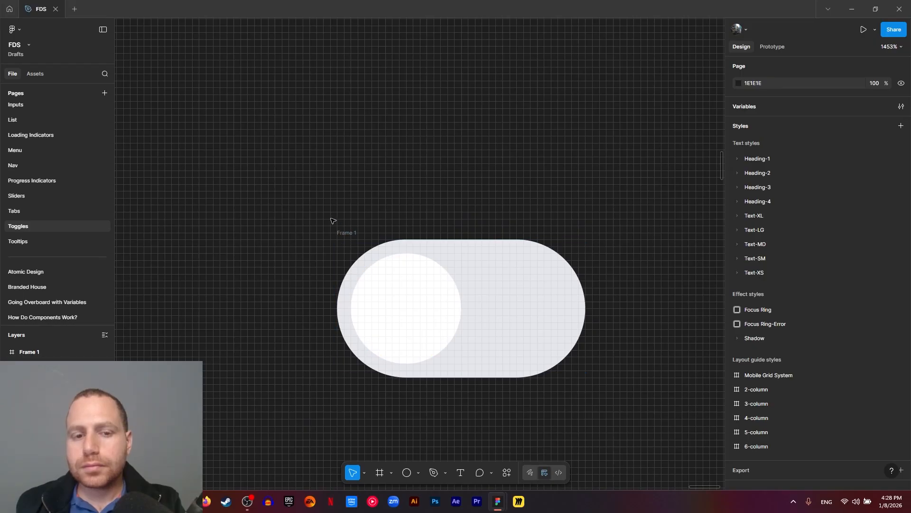
Step: Rename the pill-shaped frame as Toggle Switch
left_click(349, 233)
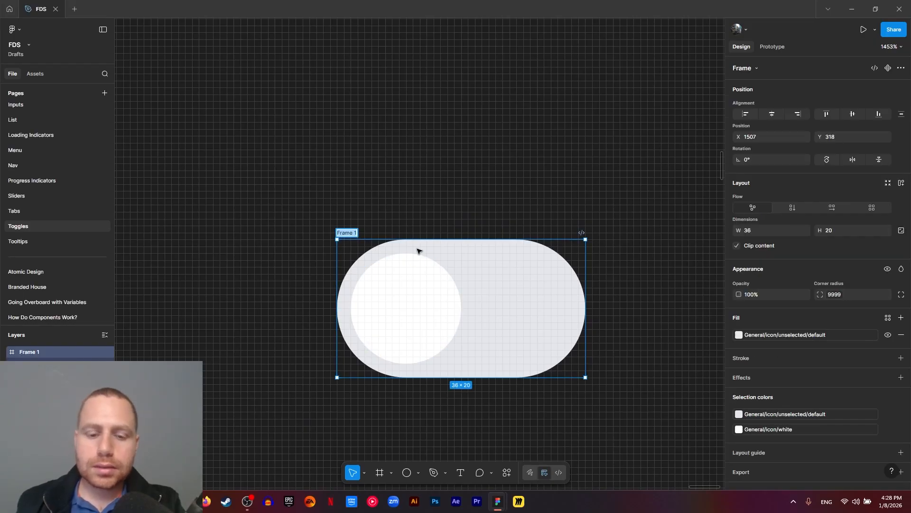
type("Toggle Sw")
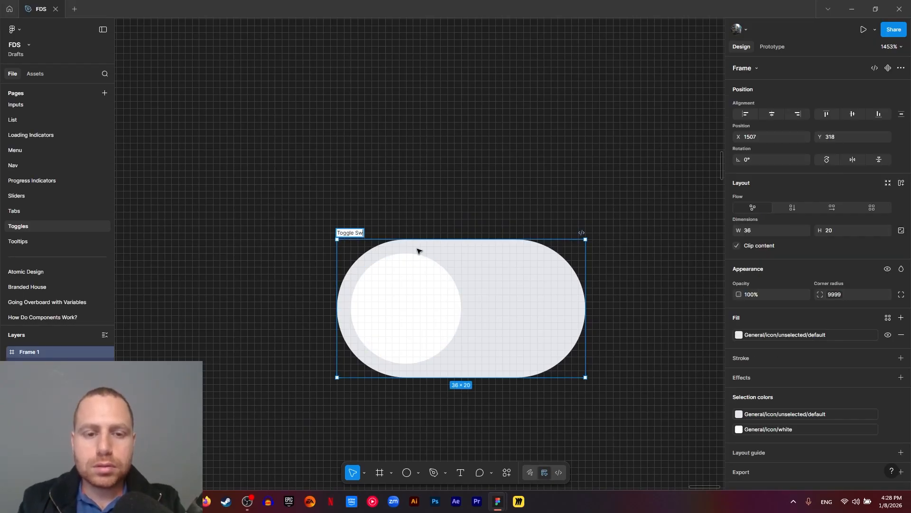
type("itch")
key("Return")
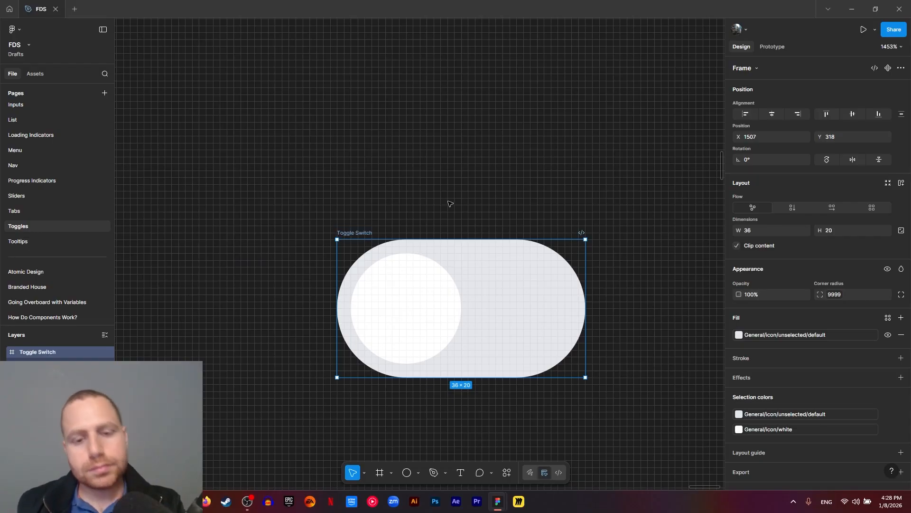
Step: Turn the Toggle Switch frame into a component
left_click(257, 180)
left_click_drag(257, 180, 680, 413)
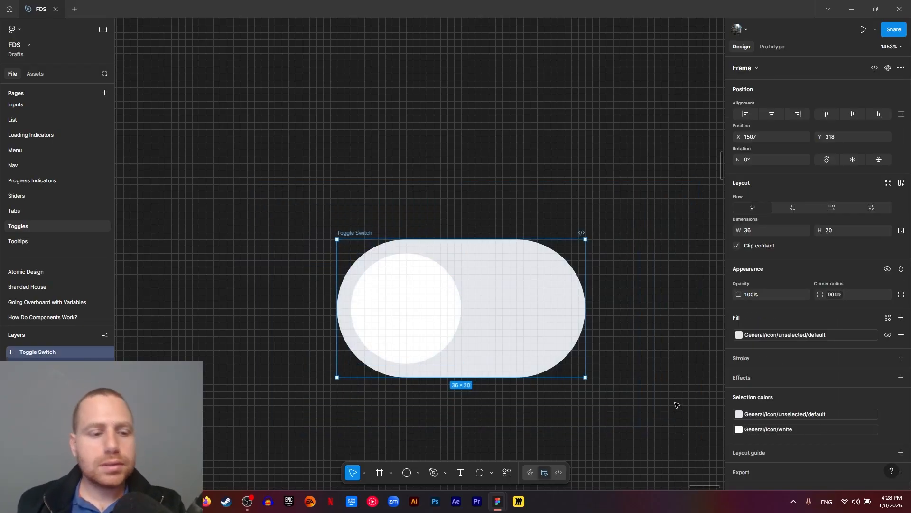
key("ctrl+alt+k")
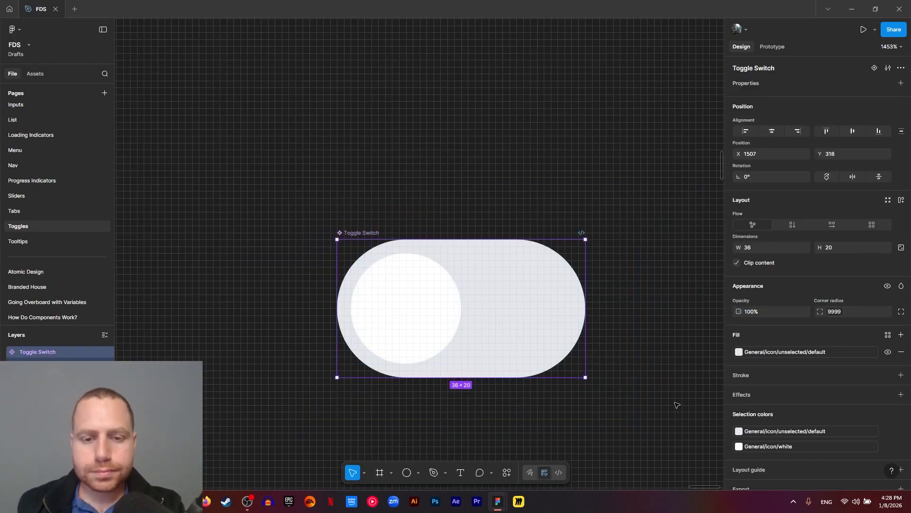
left_click(599, 403)
scroll(546, 349, "down", 2)
Step: Add a second variant to the Toggle Switch component
left_click(474, 292)
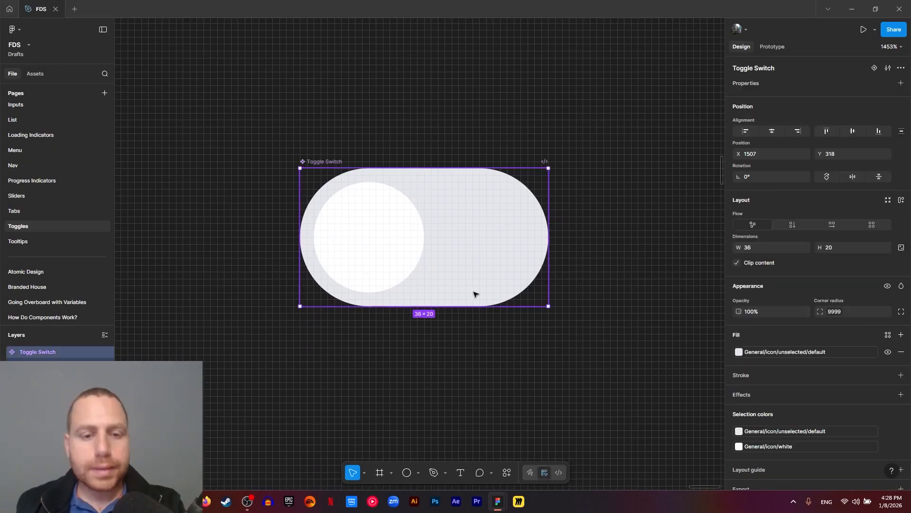
left_click(875, 68)
left_click_drag(494, 386, 441, 153)
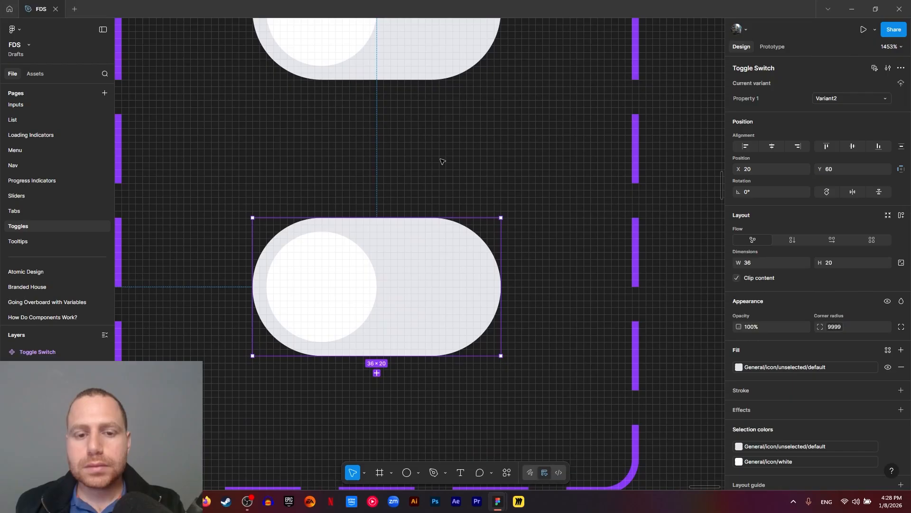
scroll(470, 208, "down", 4)
left_click_drag(471, 199, 489, 306)
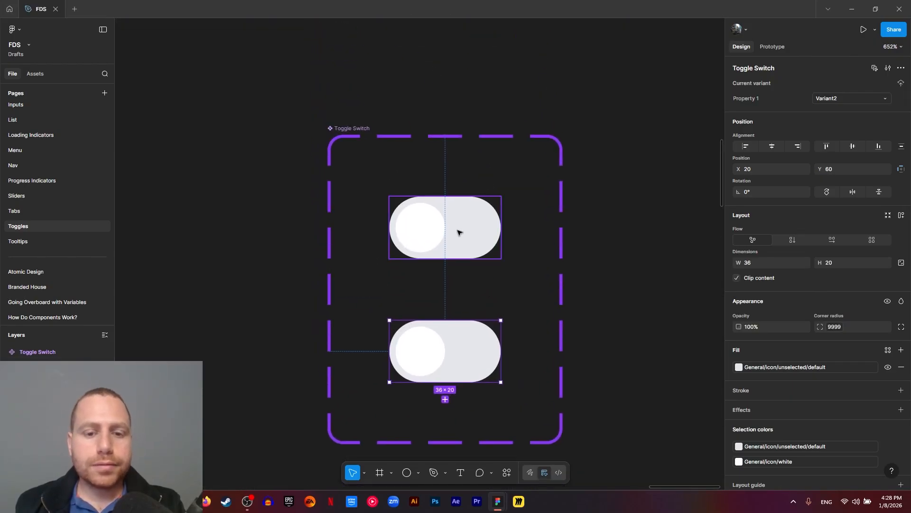
Step: Rename the variant property to States and set the second variant's value to hover
left_click(460, 232)
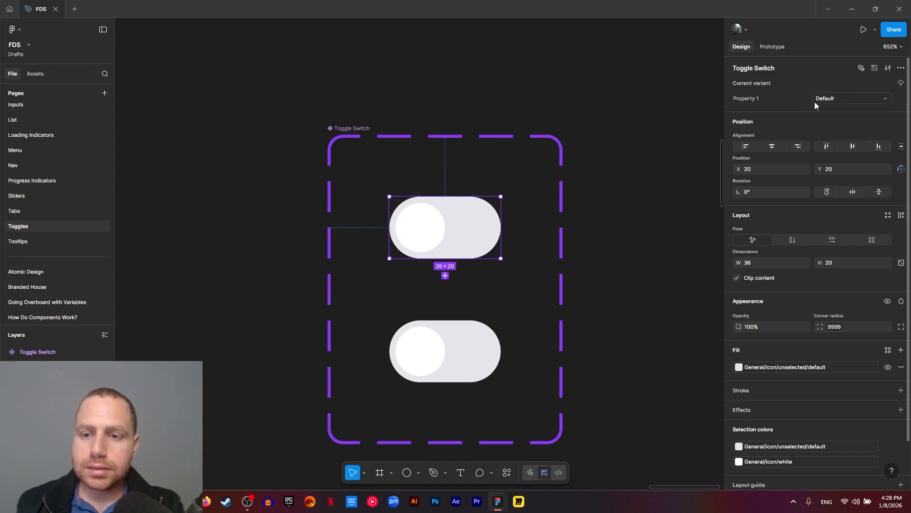
type("States")
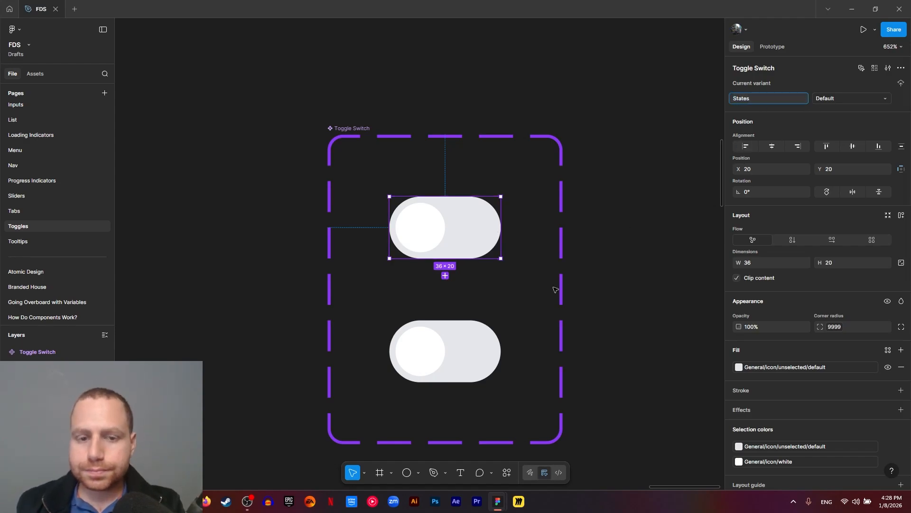
left_click(470, 351)
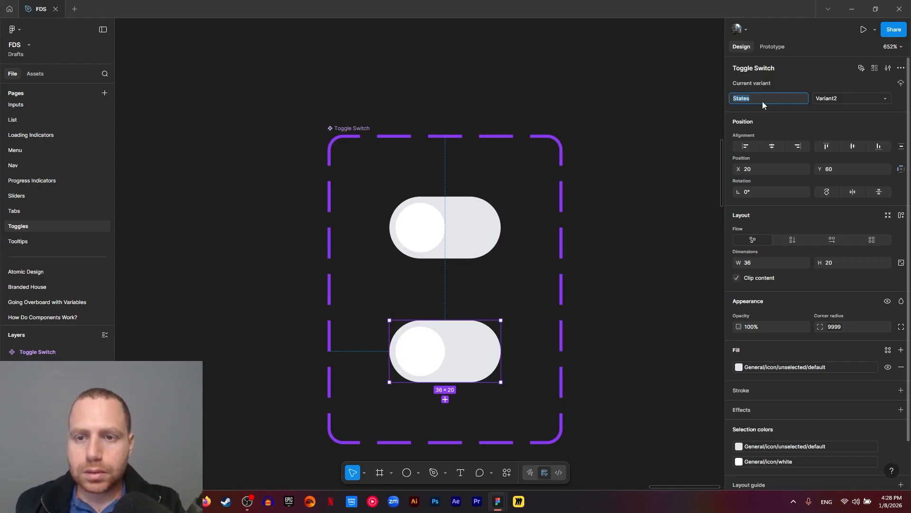
left_click(844, 99)
type("Hove")
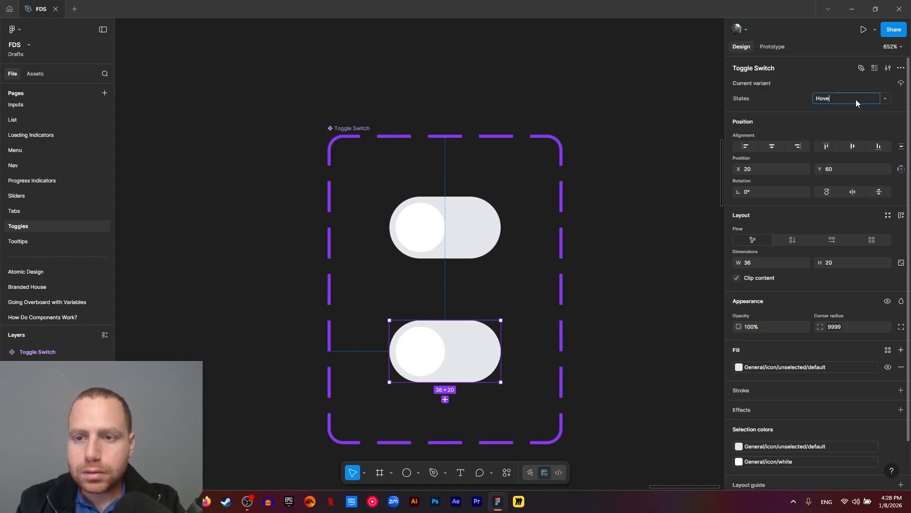
type("r")
key("BackSpace")
key("BackSpace")
key("BackSpace")
key("BackSpace")
key("BackSpace")
type("hover")
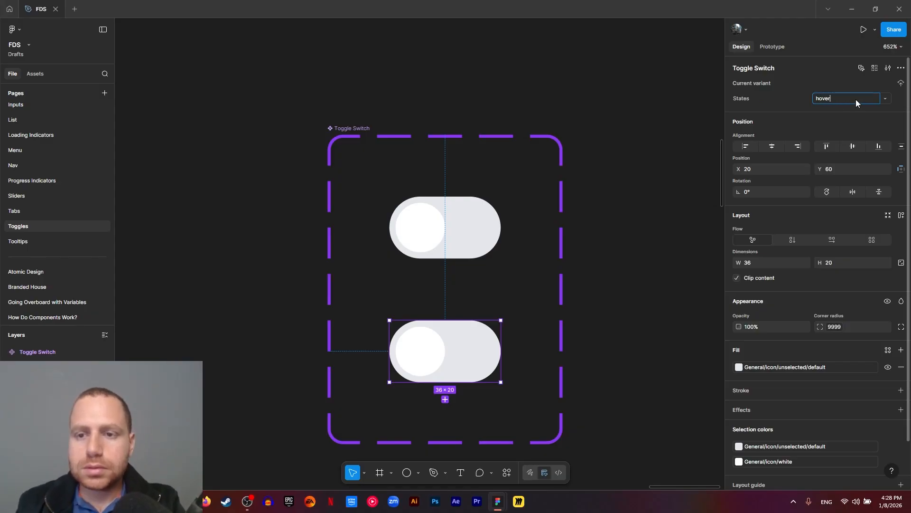
left_click(604, 396)
left_click_drag(605, 397, 588, 315)
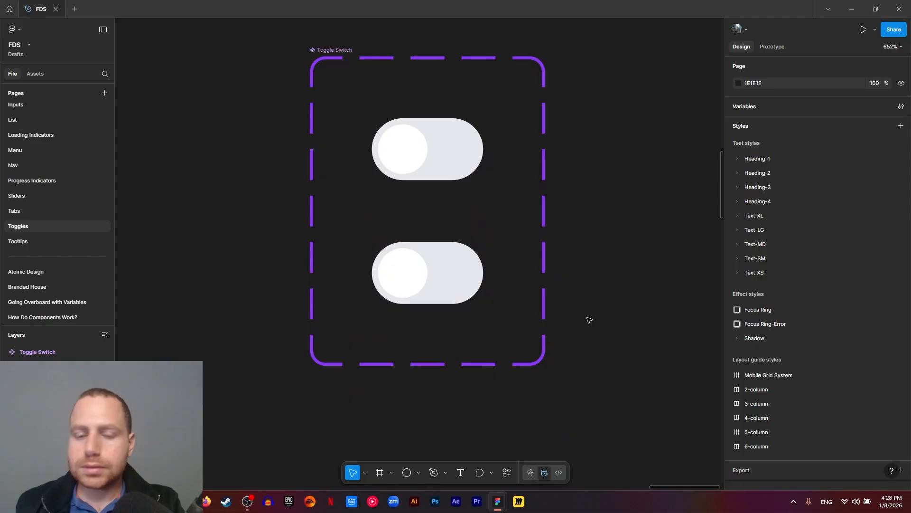
Step: Add a third toggle variant below the hover one and set its state to focus
left_click(416, 293)
left_click(428, 320)
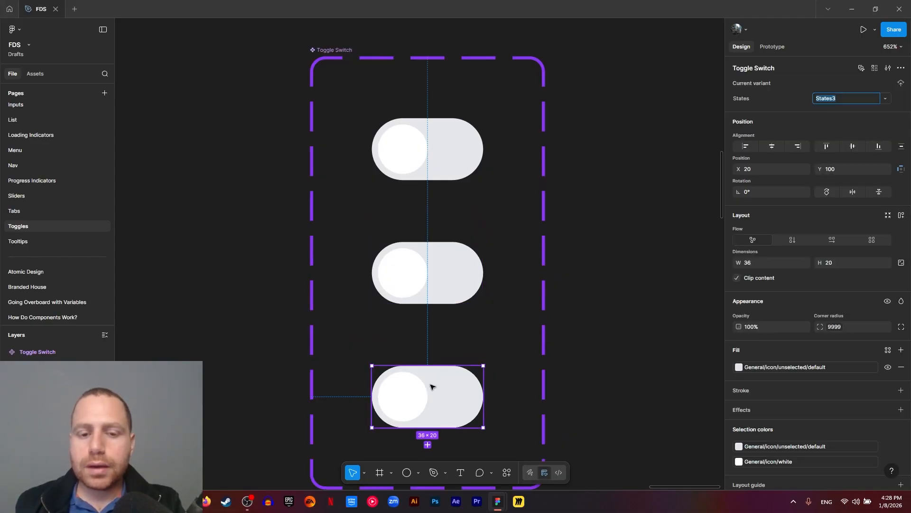
scroll(431, 386, "down", 2)
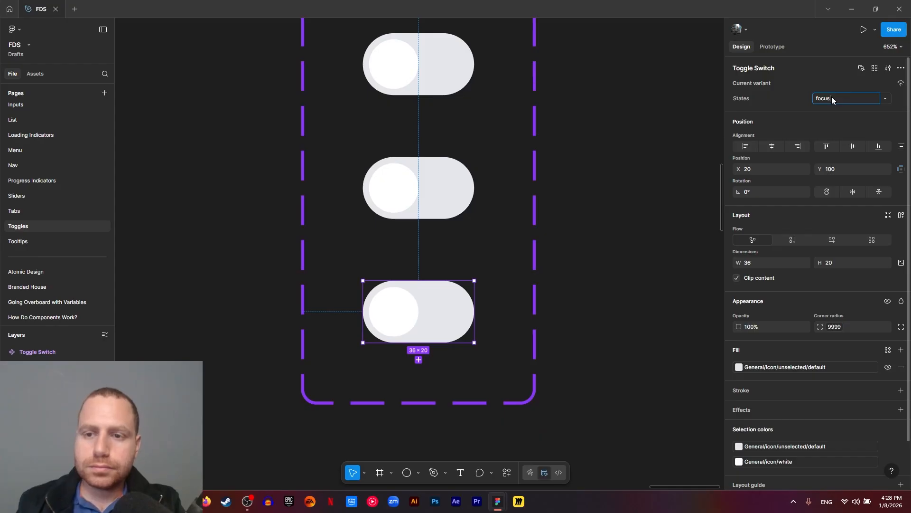
left_click(831, 98)
type("focus")
Step: Apply the Focus Ring effect style to the focus variant
left_click(403, 312)
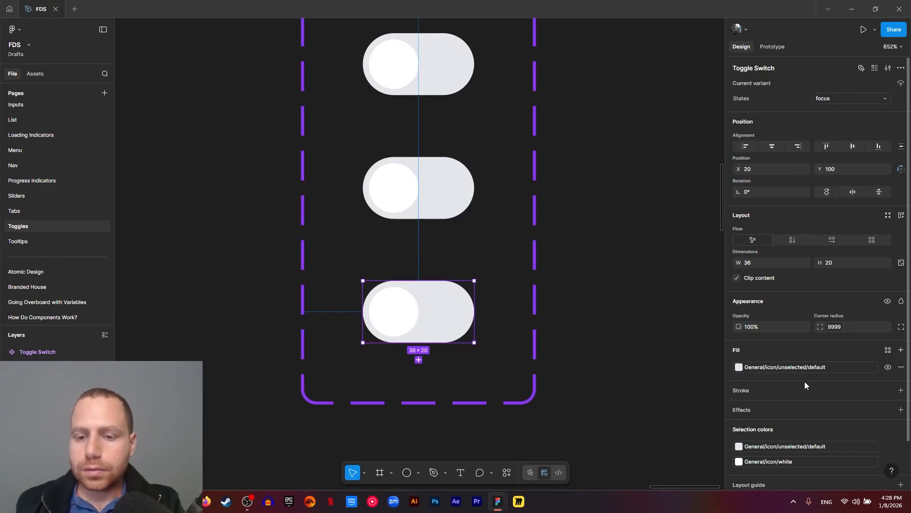
left_click(885, 410)
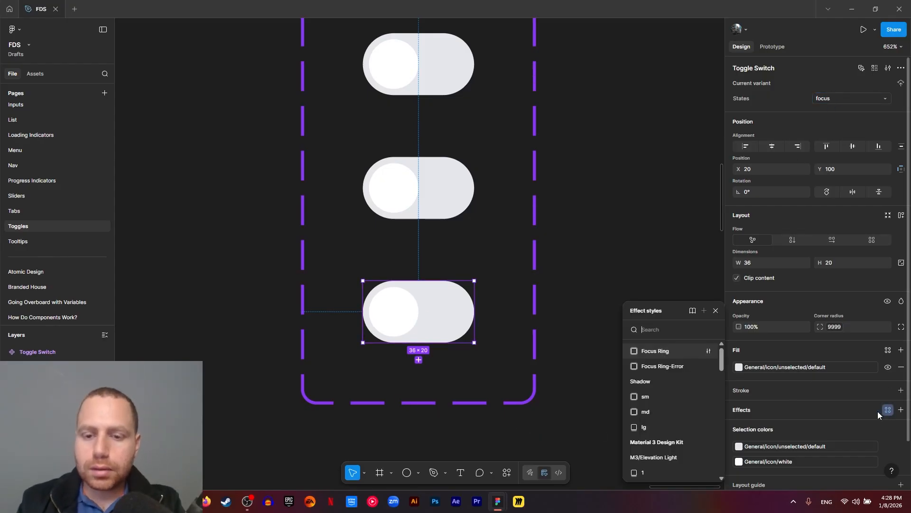
left_click(661, 352)
left_click(610, 368)
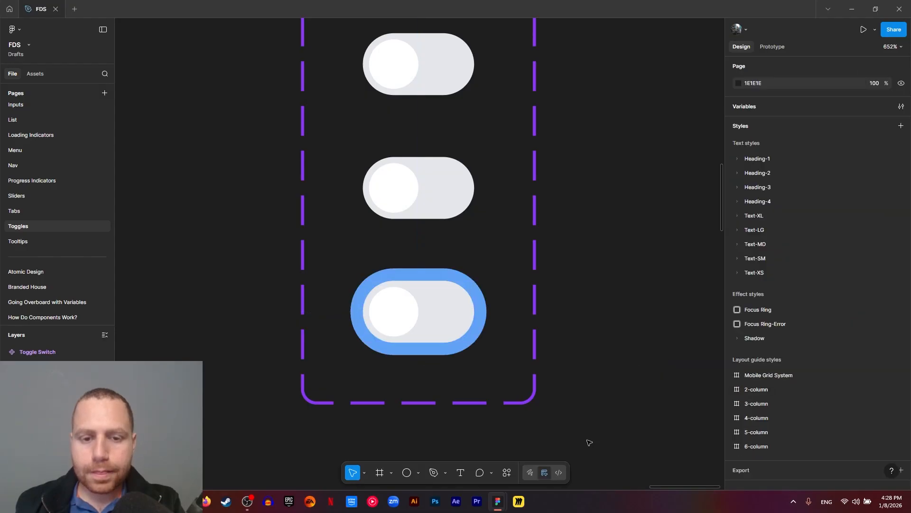
left_click_drag(588, 442, 619, 384)
Step: Add a fourth toggle variant below the focus one and set its state to disabled
left_click(437, 252)
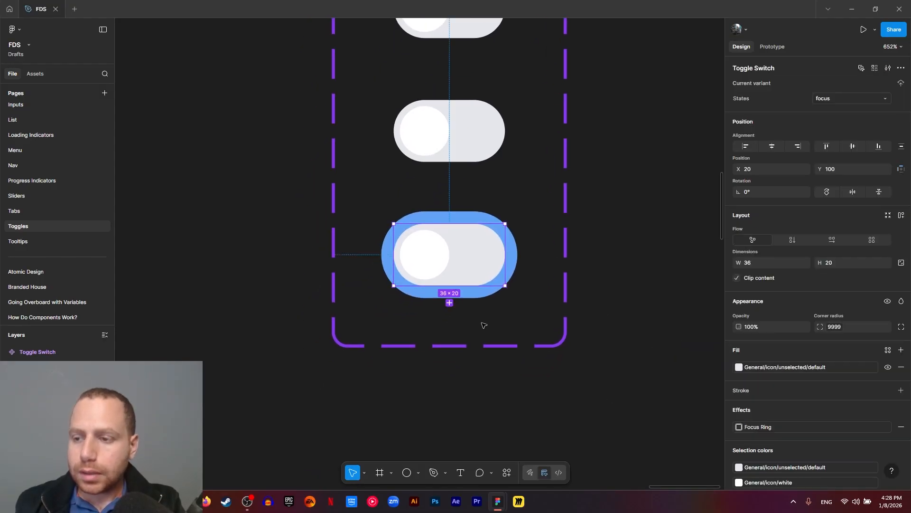
left_click(449, 303)
left_click(831, 98)
type("disab")
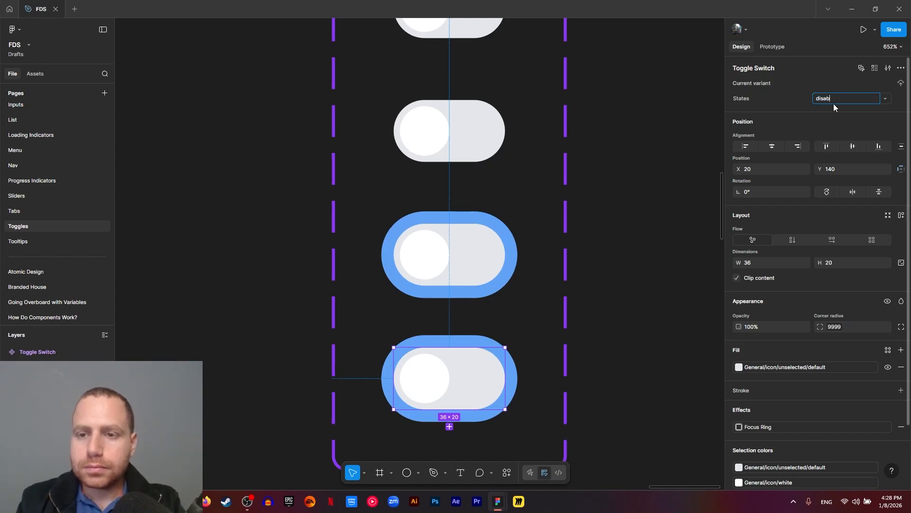
type("led")
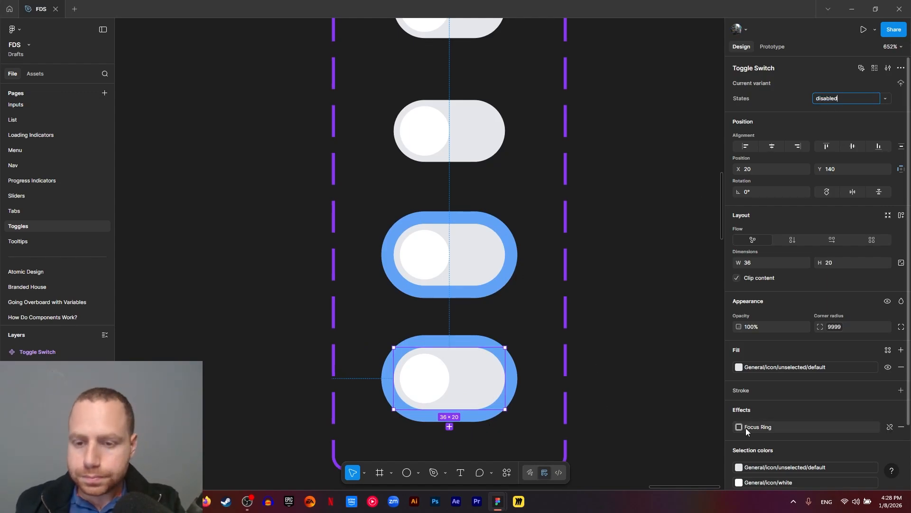
Step: Change the disabled variant's track colour to the library colour General/icon/disabled
scroll(779, 414, "down", 3)
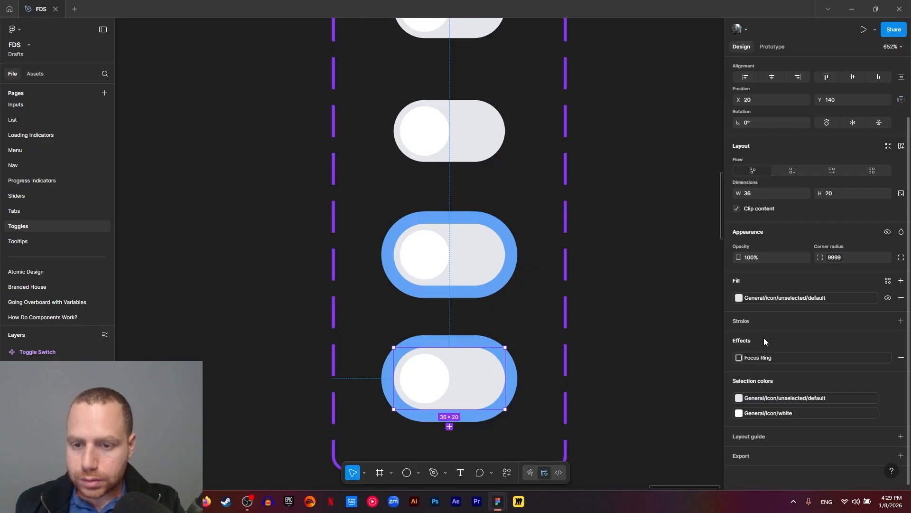
left_click(771, 401)
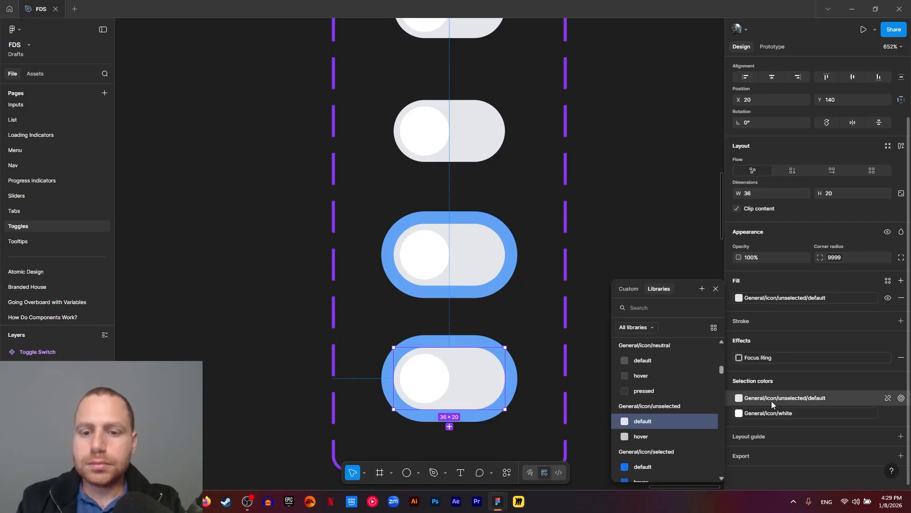
type("di")
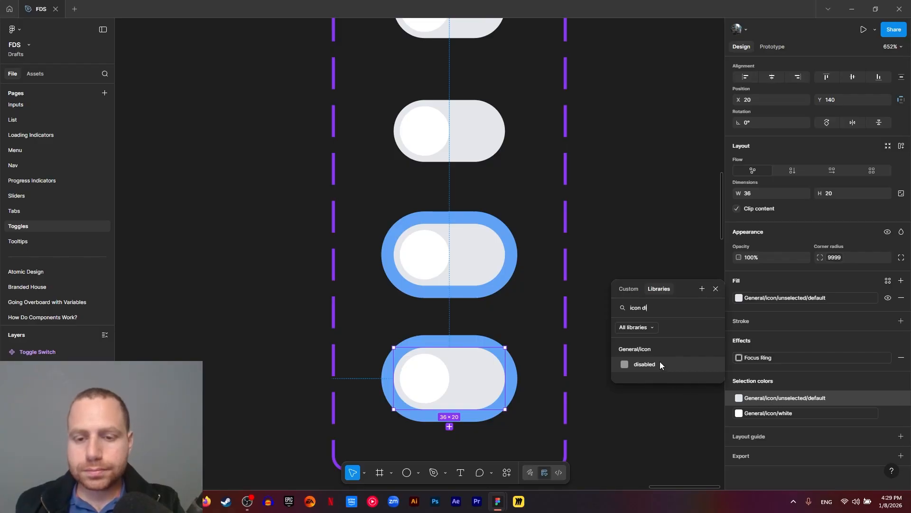
left_click(661, 400)
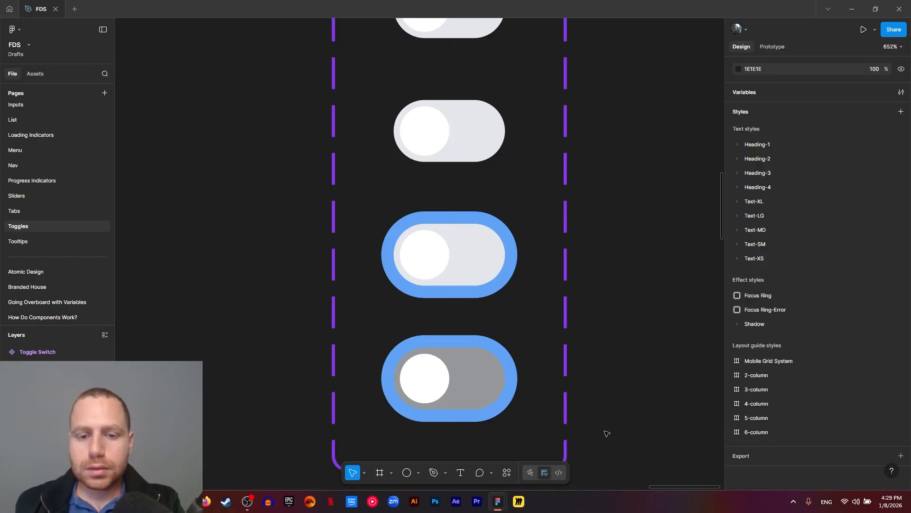
Step: Remove the Focus Ring effect from the disabled variant
left_click(494, 394)
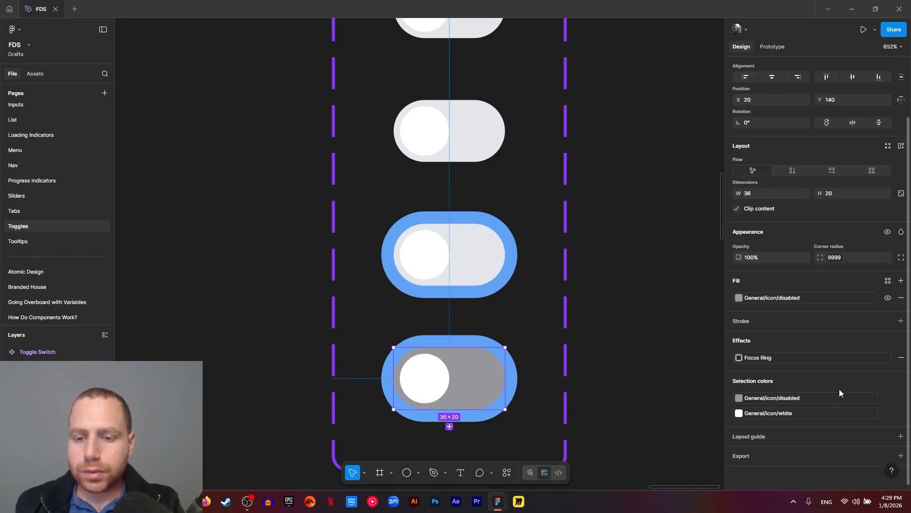
left_click(898, 360)
left_click(640, 432)
scroll(637, 413, "down", 3)
left_click_drag(629, 334, 470, 345)
Step: Widen the Toggle Switch component set to a width of about 298, leaving room beside the variants
left_click(393, 273)
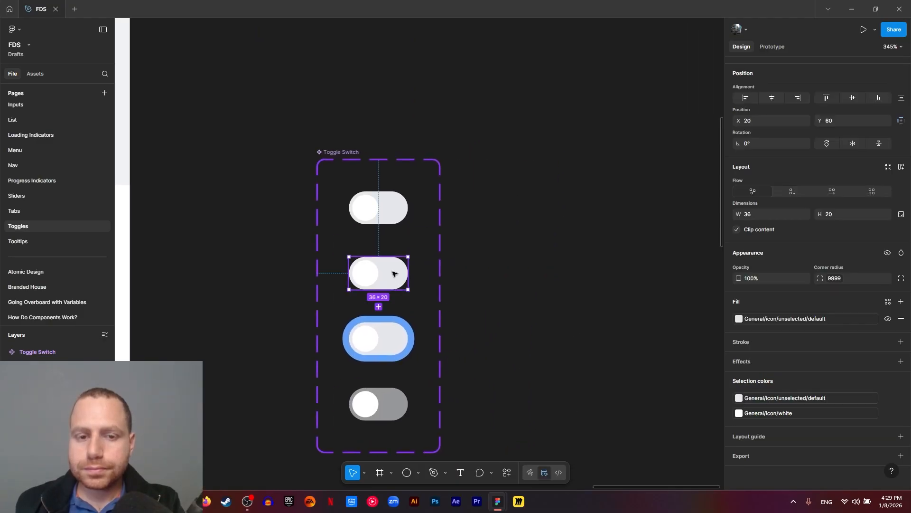
left_click(417, 260)
left_click_drag(441, 285, 717, 285)
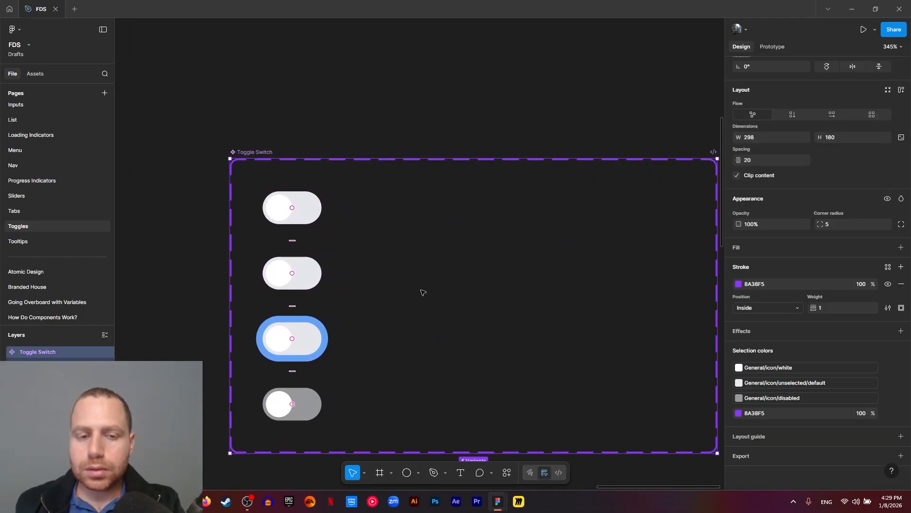
scroll(389, 311, "down", 2)
scroll(389, 311, "right", 2)
left_click(230, 151)
left_click(231, 216, "shift")
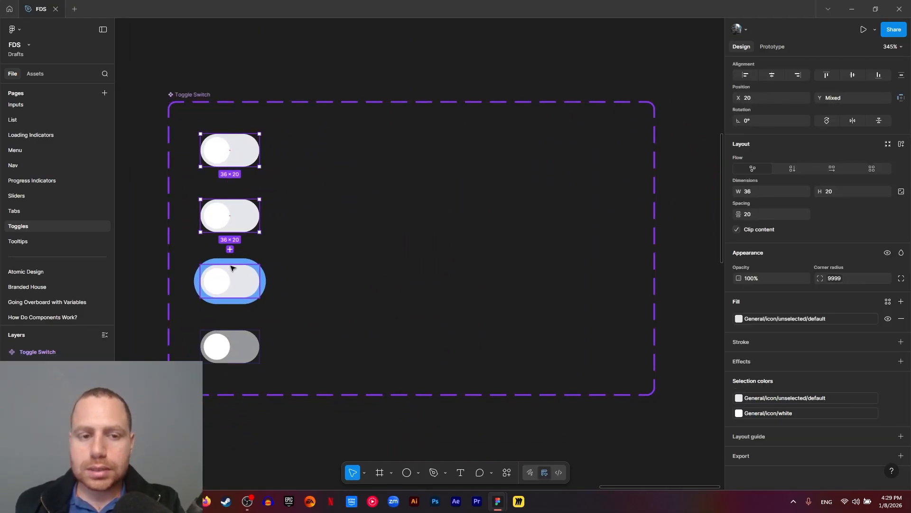
left_click(231, 268, "shift")
left_click(229, 346, "shift")
scroll(456, 347, "up", 2)
scroll(455, 347, "left", 1)
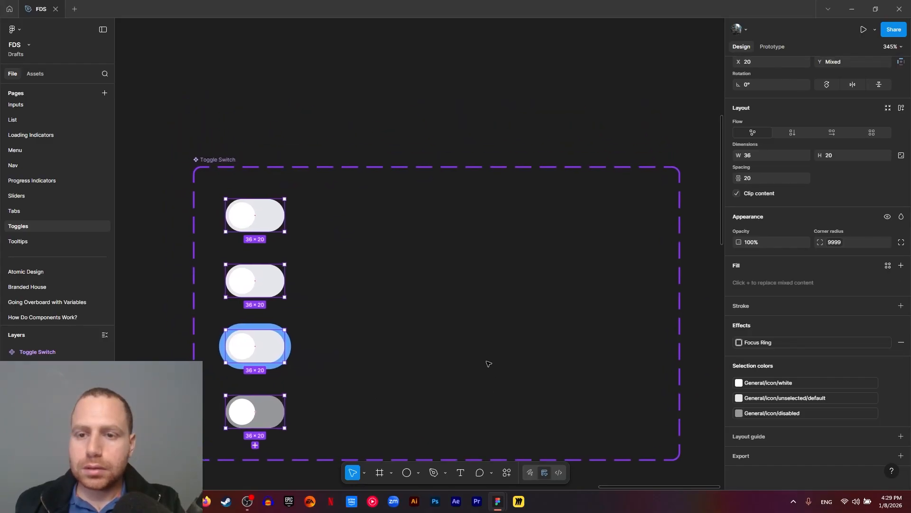
Step: Add a variant property named Selected with the value False to the Toggle Switch component set
left_click(219, 158)
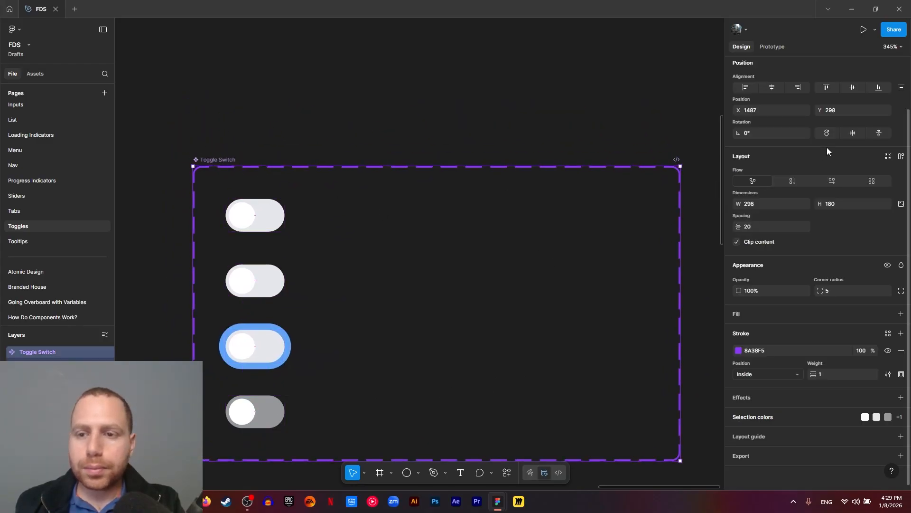
left_click(901, 83)
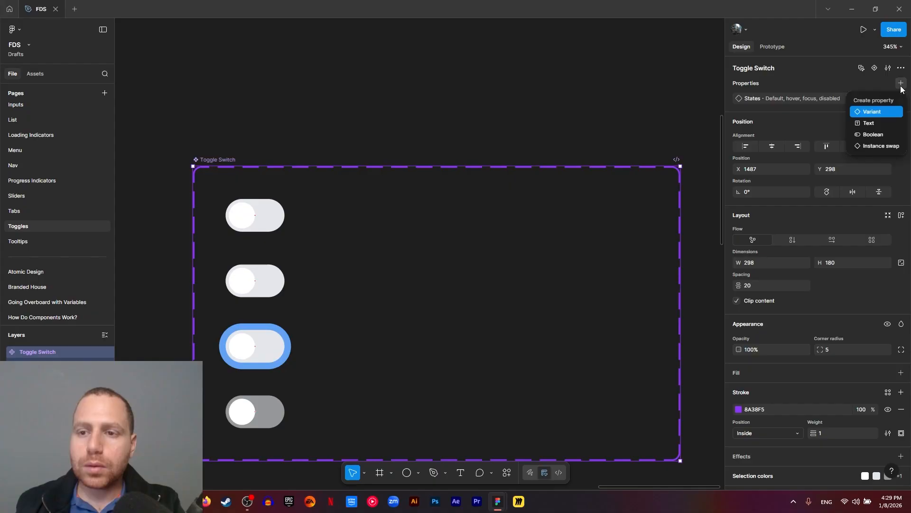
left_click(883, 112)
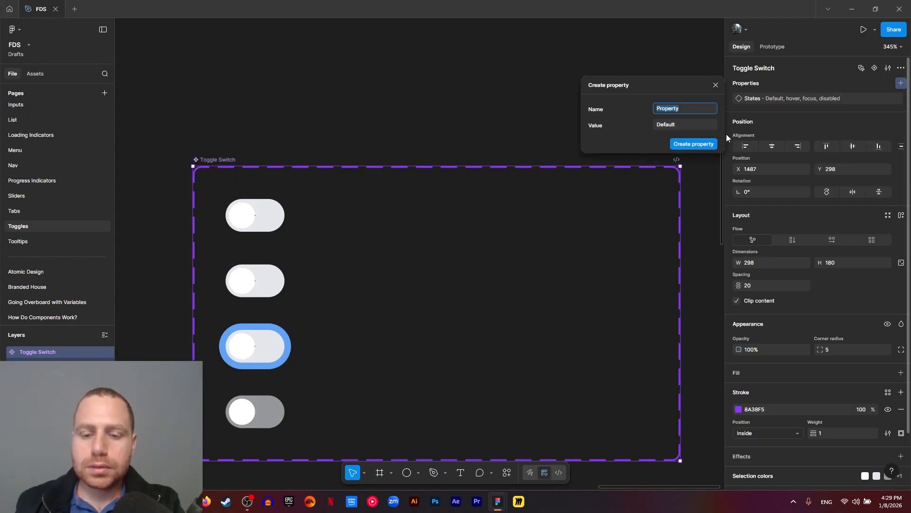
type("Unsel")
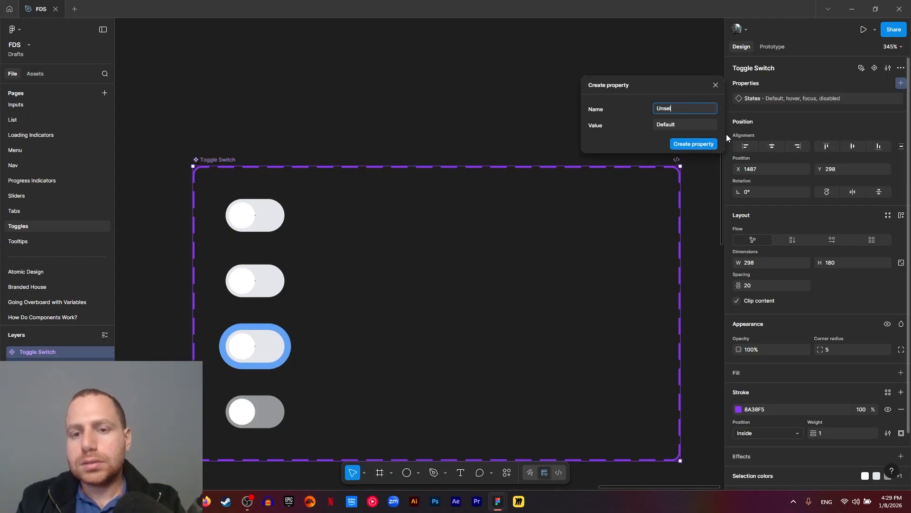
key("BackSpace")
key("BackSpace")
key("BackSpace")
key("BackSpace")
key("BackSpace")
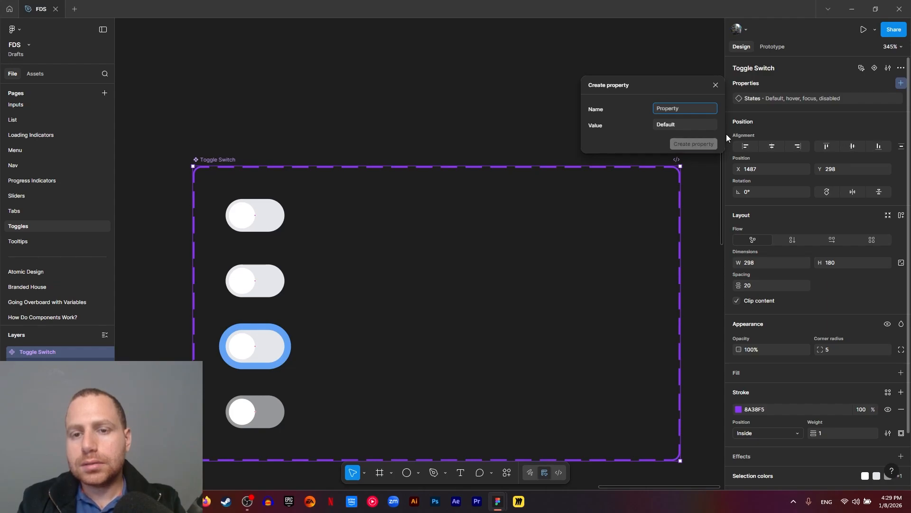
type("Selected")
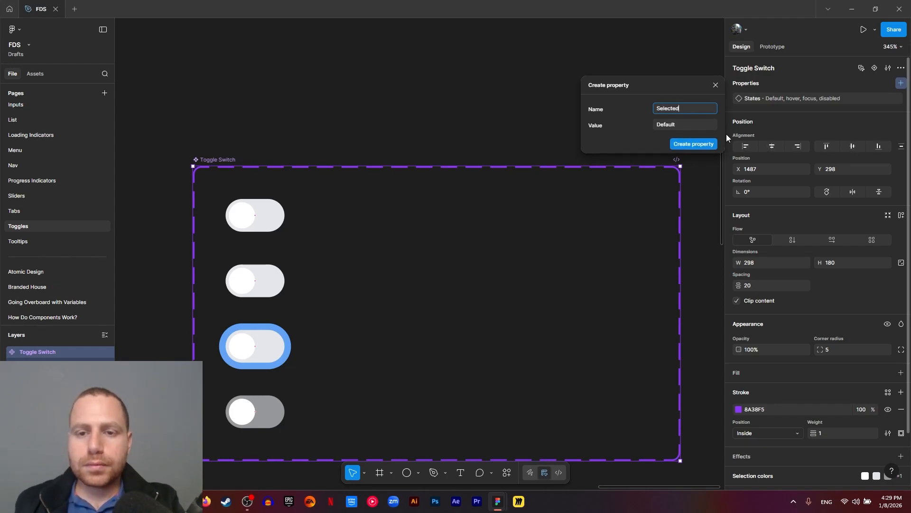
left_click(678, 124)
type("False")
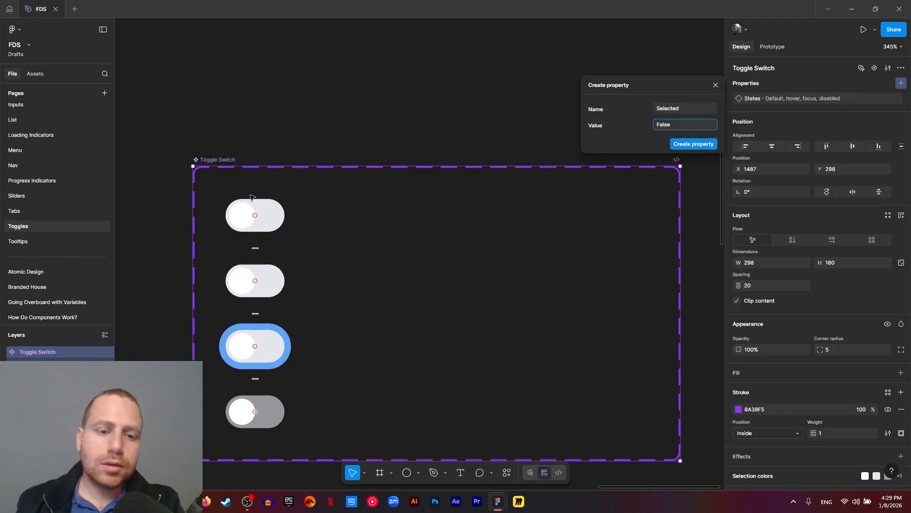
left_click(695, 145)
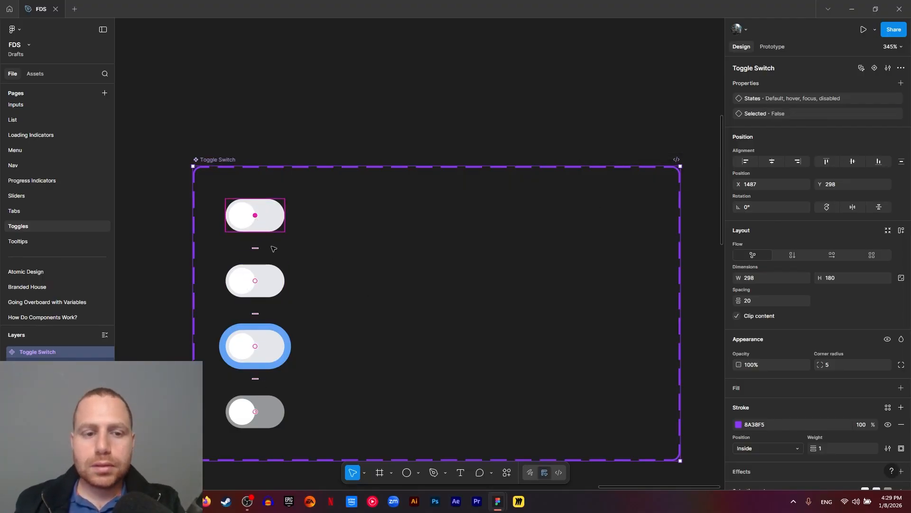
Step: Duplicate the four toggle variants and place the copies as a second column beside the originals, aligned row by row
left_click(264, 293)
left_click(261, 340, "shift")
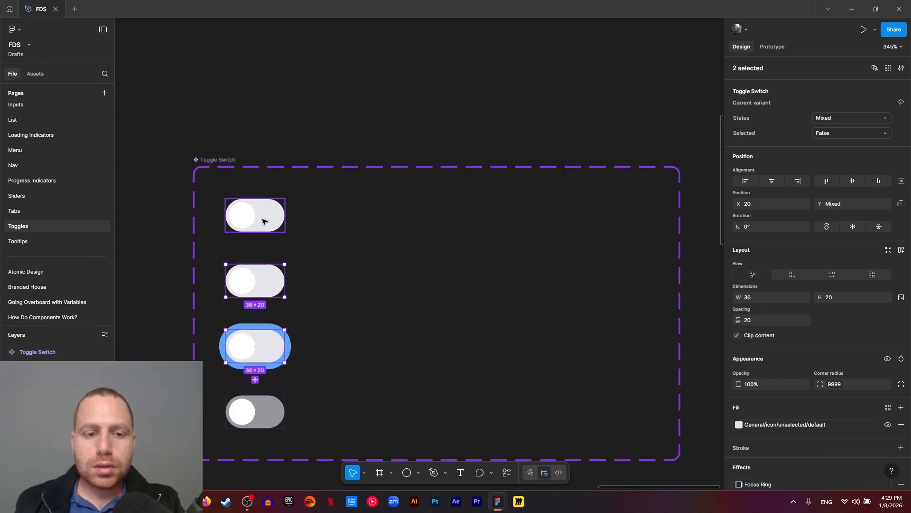
left_click(264, 216, "shift")
left_click(258, 425, "shift")
left_click(255, 445)
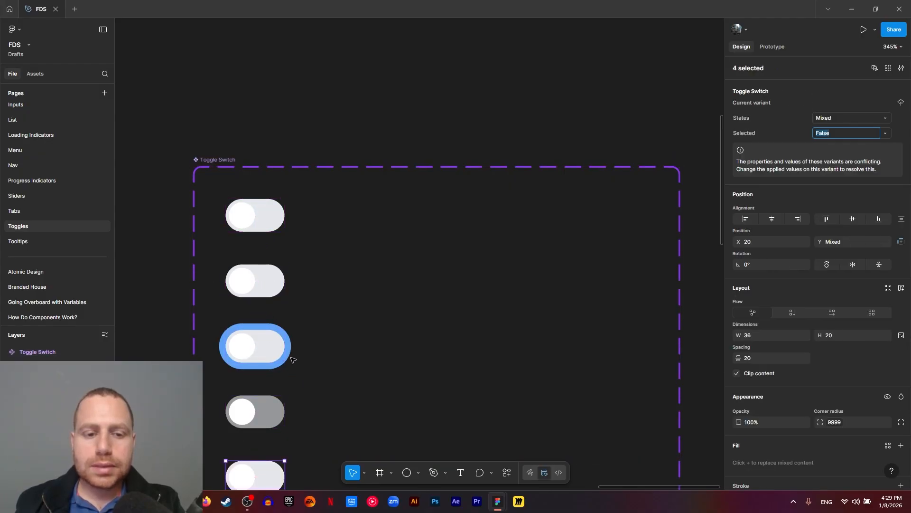
scroll(291, 444, "down", 4)
left_click_drag(260, 270, 342, 108)
Step: Change the unselected track colour of the second-column toggles to the library colour General/icon/selected/default
scroll(328, 255, "up", 2)
scroll(844, 356, "down", 3)
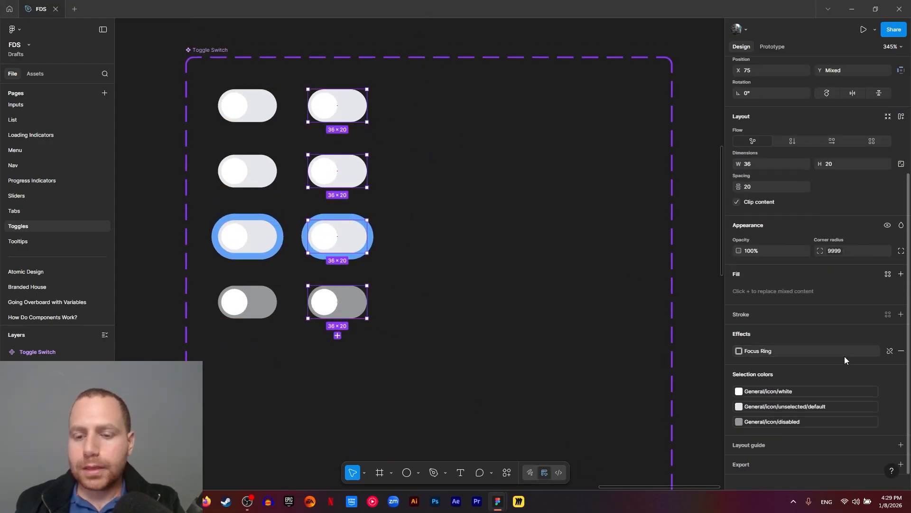
scroll(844, 356, "down", 1)
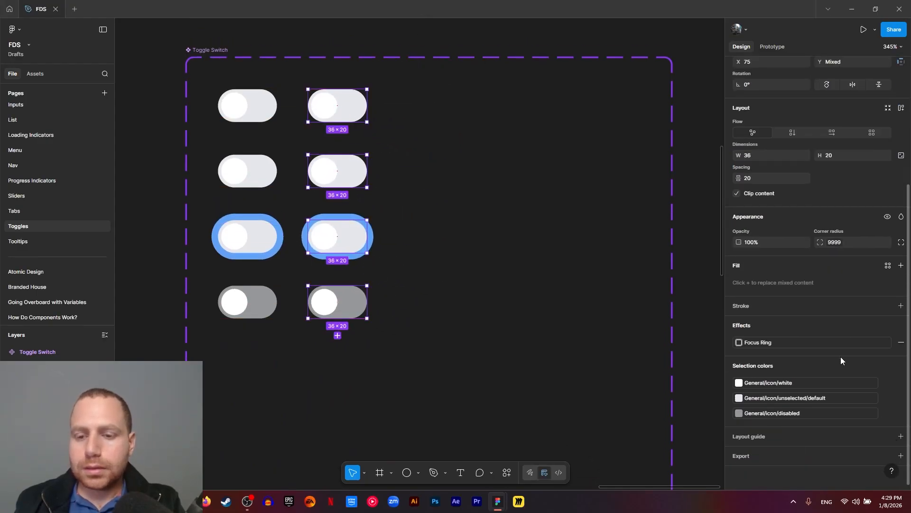
left_click(805, 401)
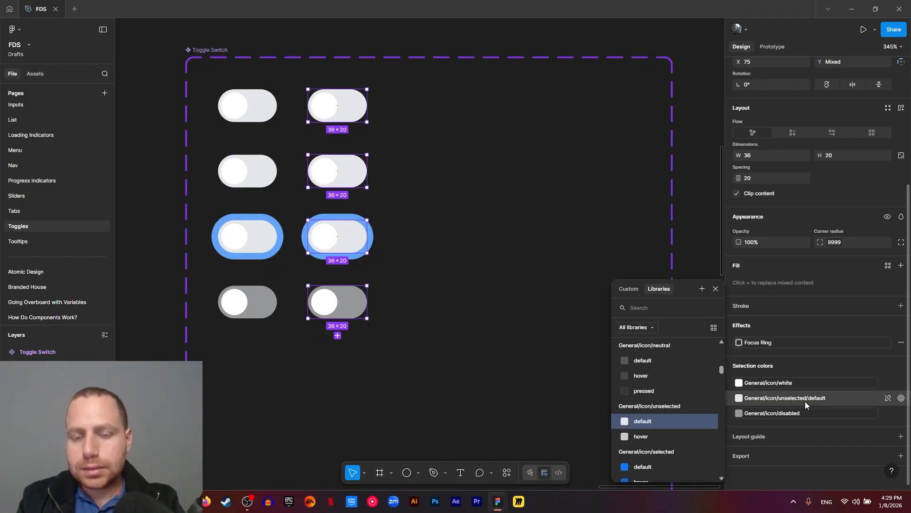
type("icon sel")
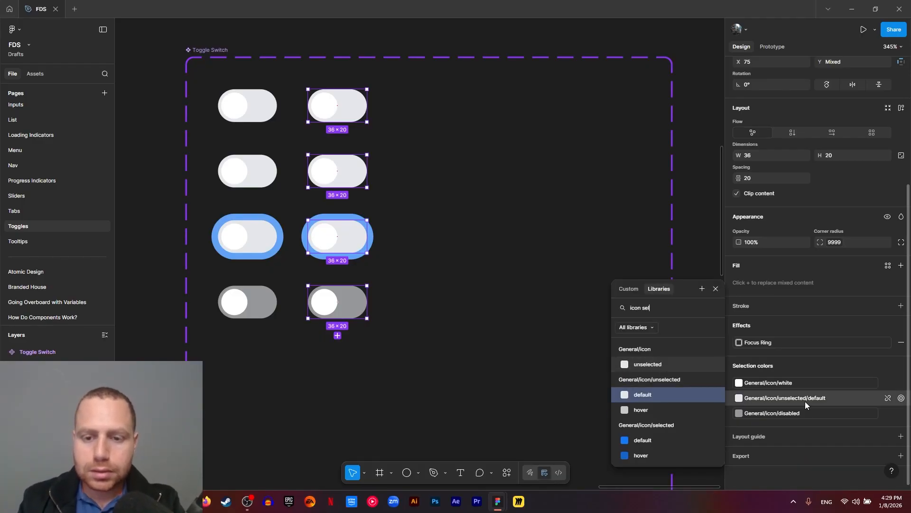
left_click(677, 440)
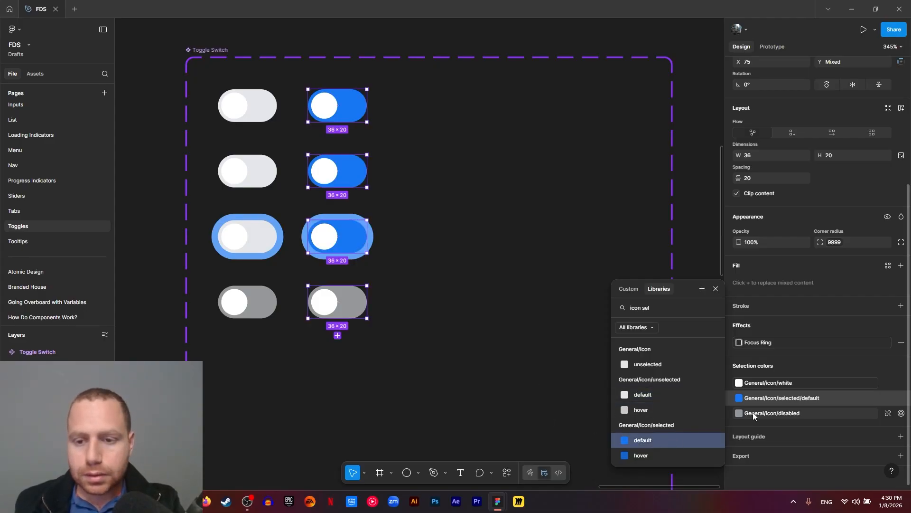
Step: Change the track colour of the blue hover variant in the second row to General/icon/selected/hover
left_click(345, 172)
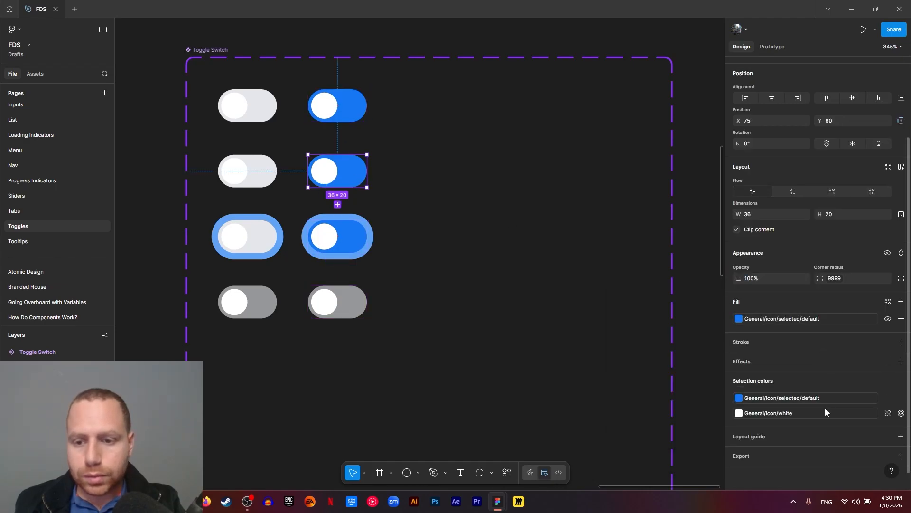
left_click(813, 400)
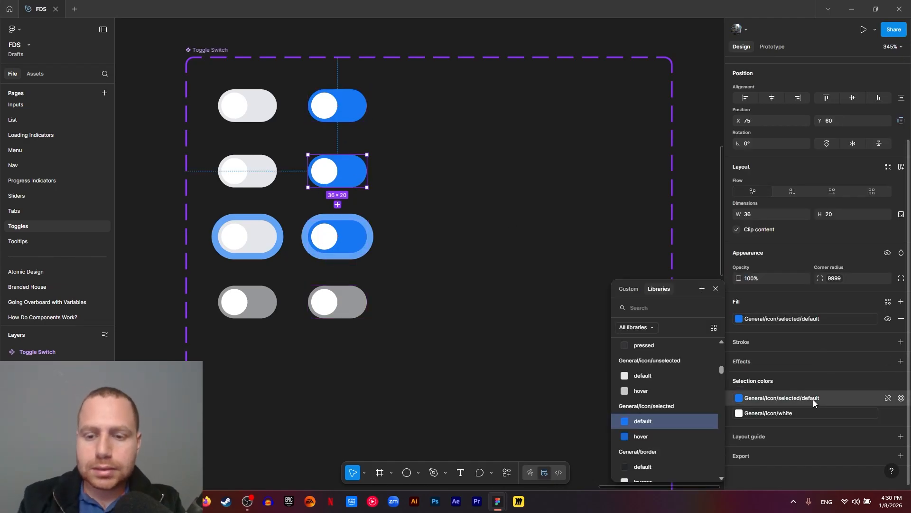
left_click(670, 438)
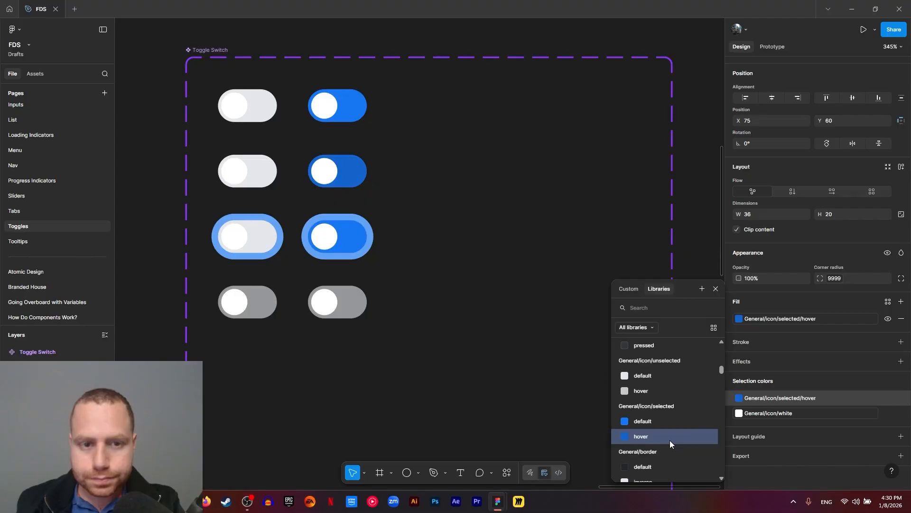
Step: Set the fill of the unselected hover variant in the first column to General/icon/unselected/hover
left_click(259, 167)
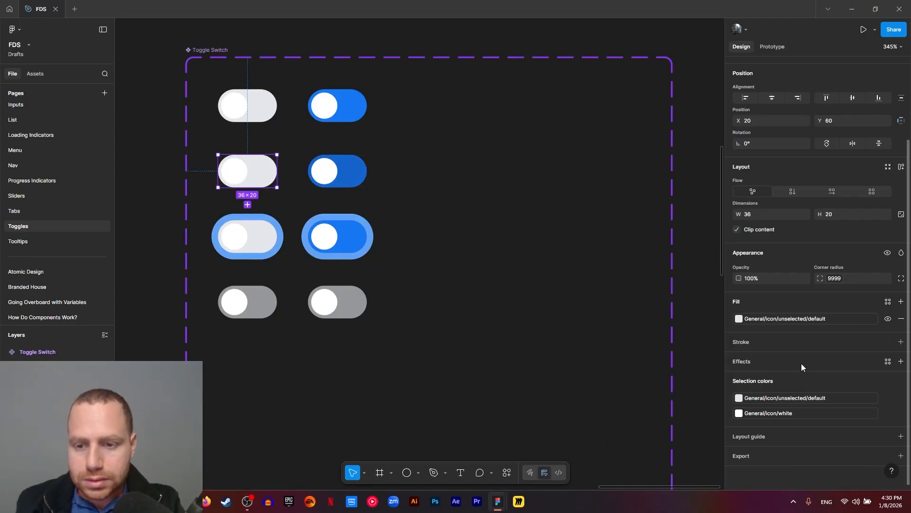
left_click(802, 324)
left_click(689, 432)
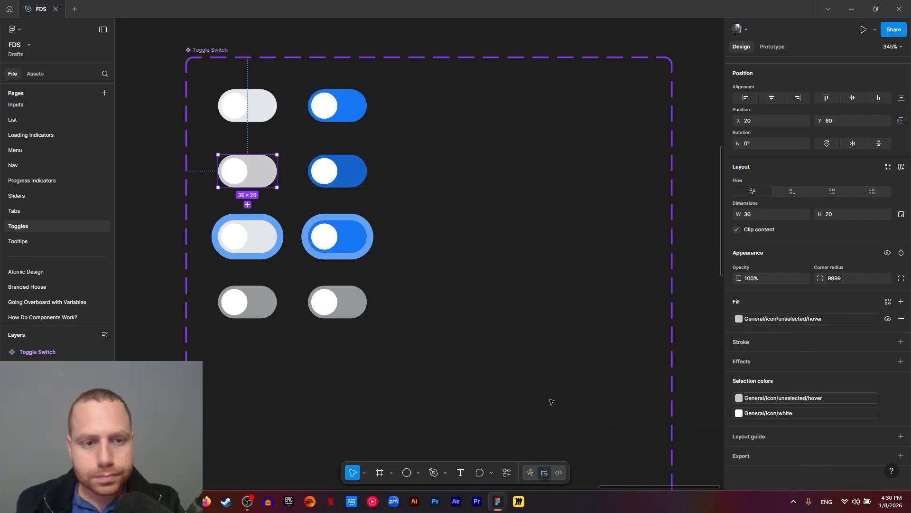
left_click(441, 270)
Step: Add a variant property named Size with the value sm to the Toggle Switch component set
scroll(441, 271, "up", 1)
scroll(441, 271, "left", 1)
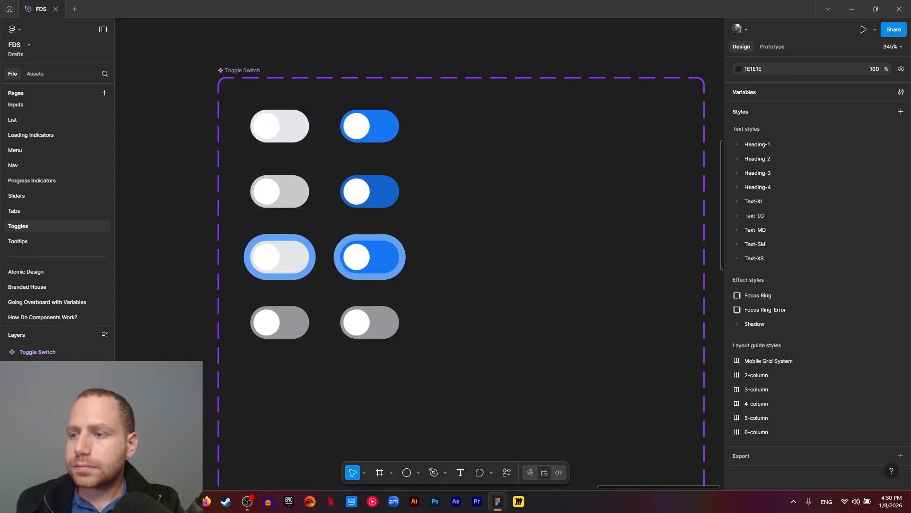
scroll(421, 283, "down", 3)
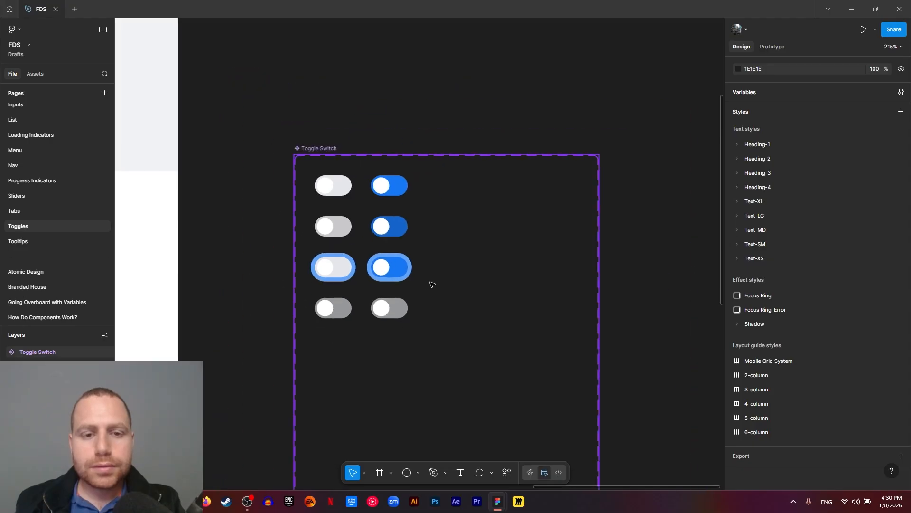
left_click(314, 151)
scroll(433, 279, "down", 4)
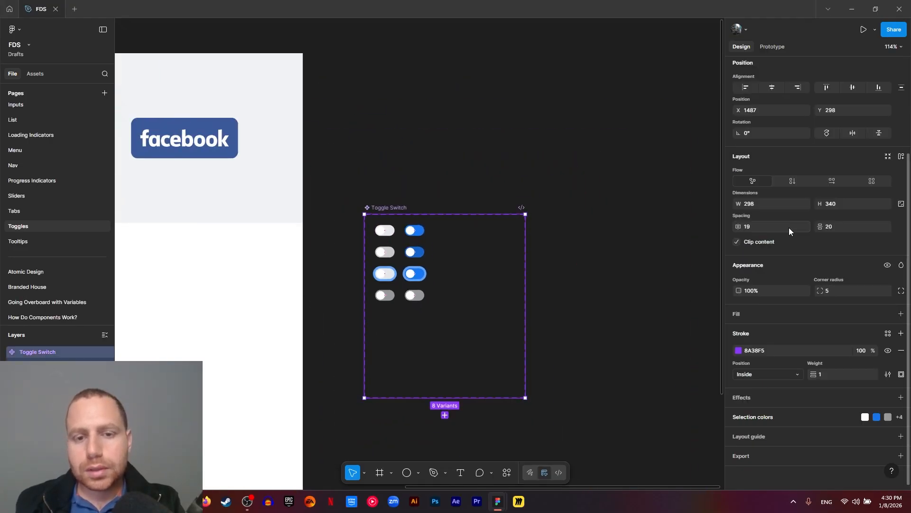
scroll(411, 326, "up", 2)
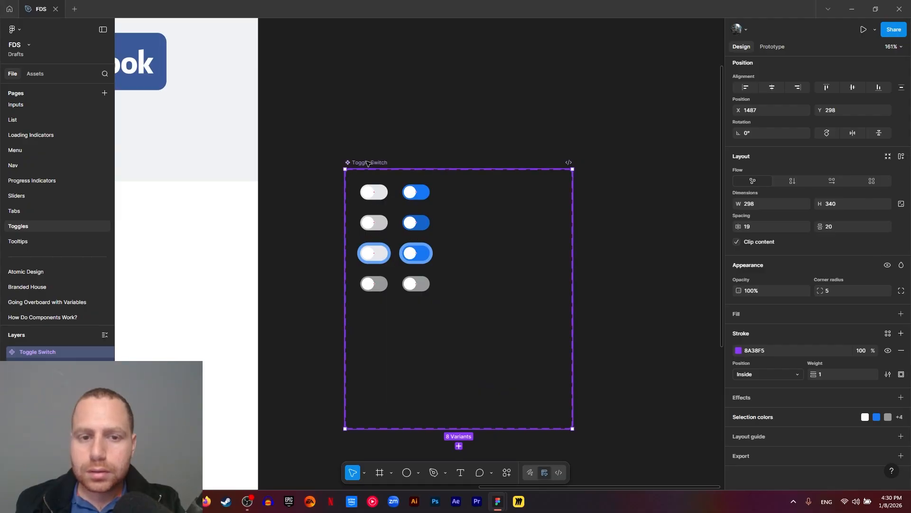
scroll(854, 177, "up", 1)
scroll(853, 176, "up", 3)
left_click(901, 83)
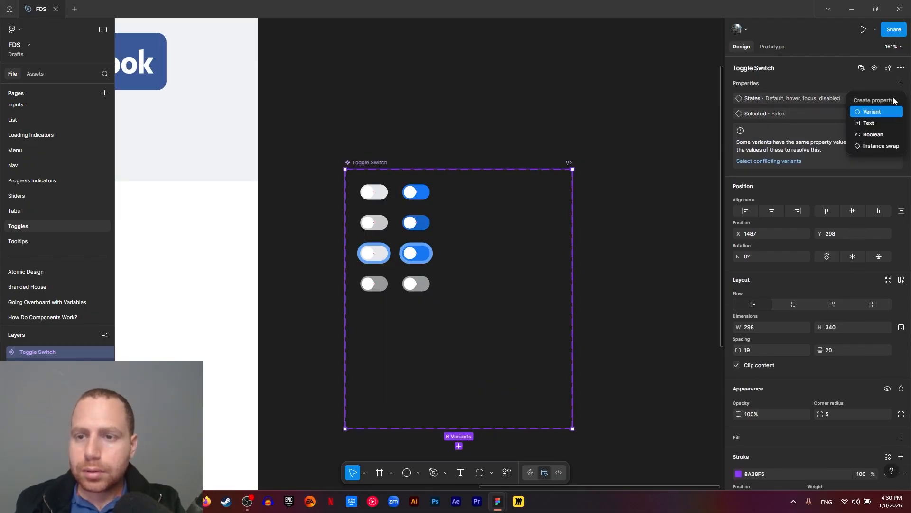
left_click(876, 112)
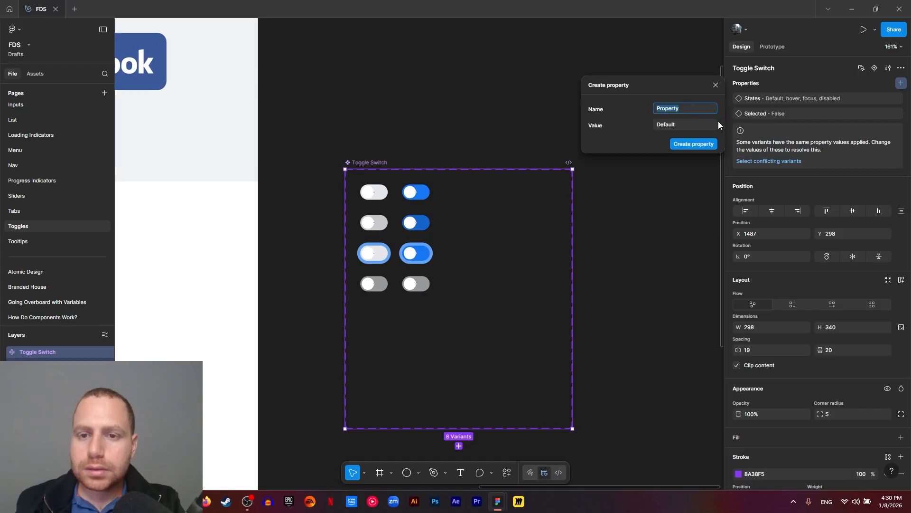
type("Slize")
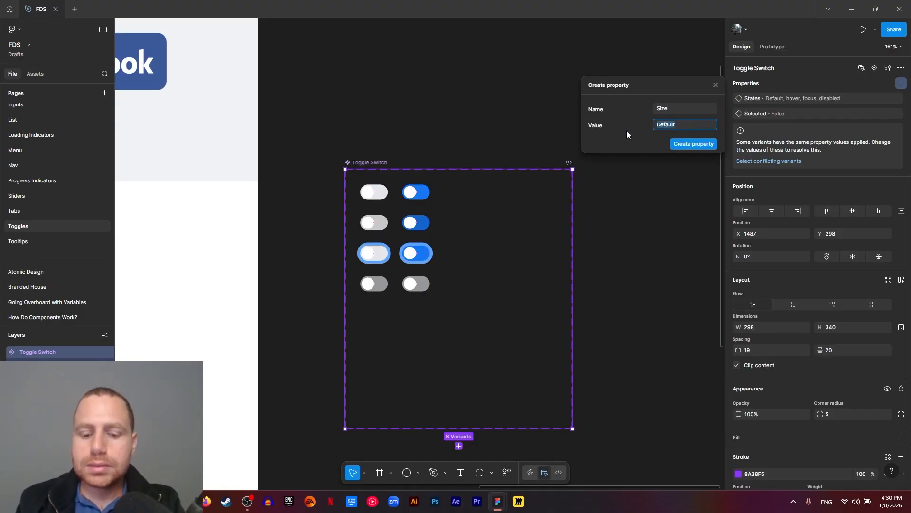
type("sm")
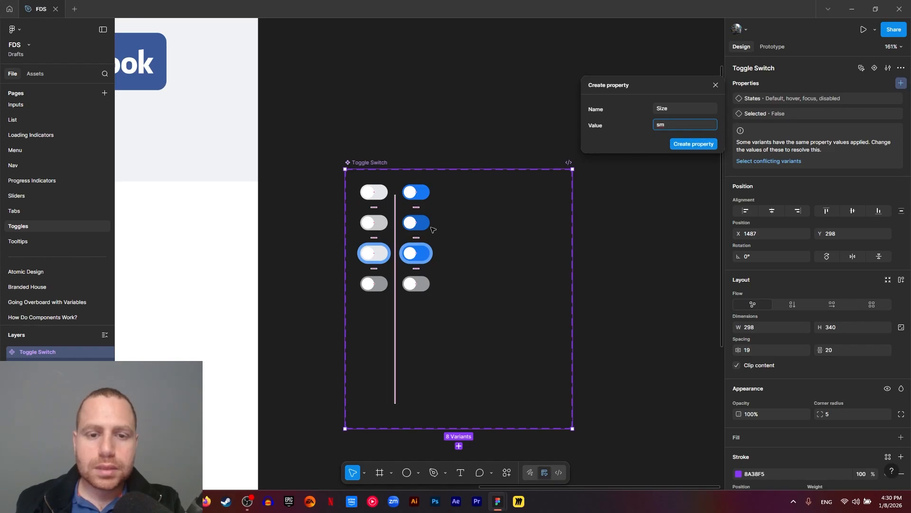
left_click(695, 144)
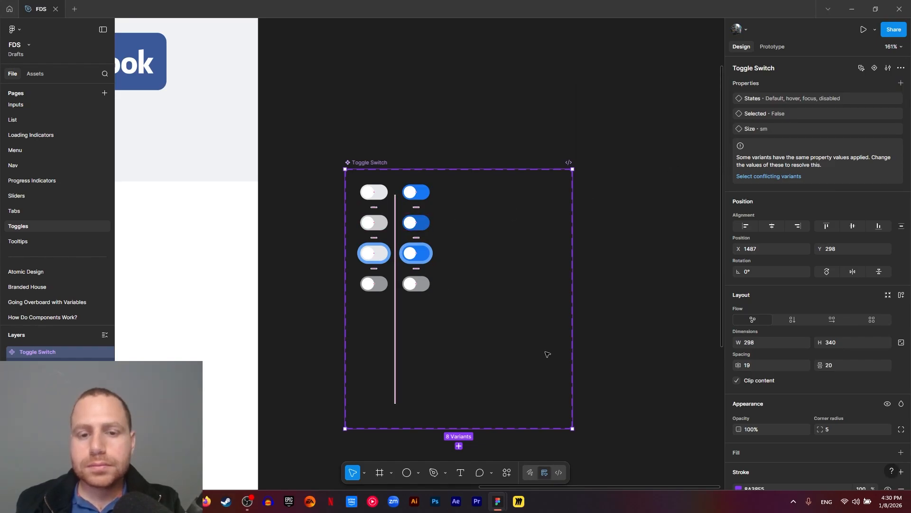
Step: Duplicate all eight toggle variants into two new columns beside the originals and set the copies' width to 44
left_click_drag(308, 152, 441, 301)
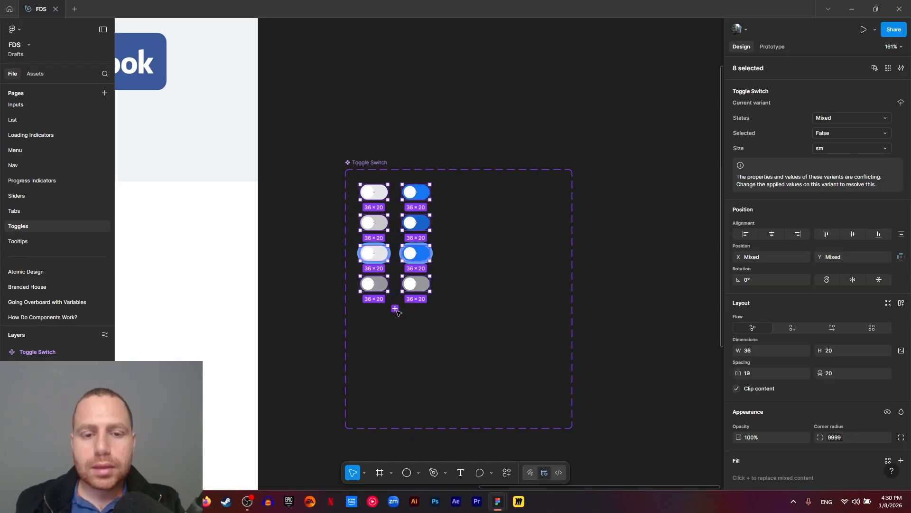
key("ctrl+d")
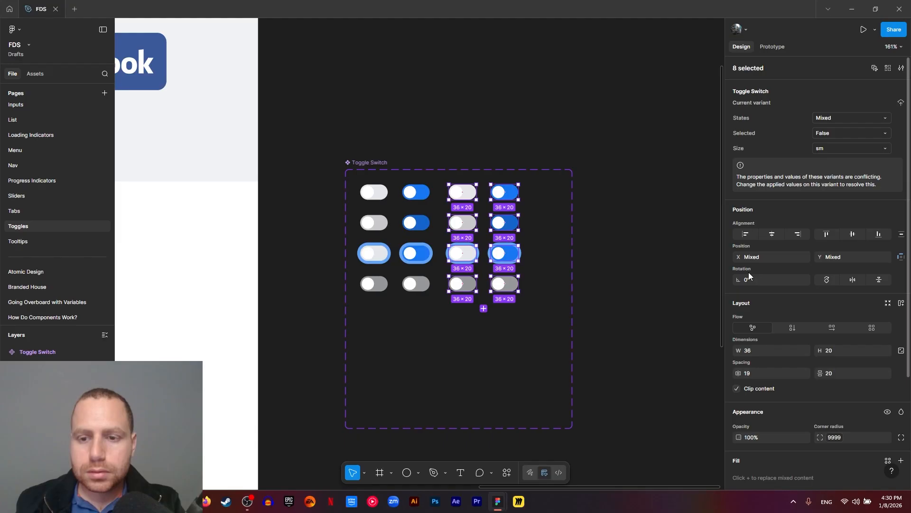
left_click(768, 352)
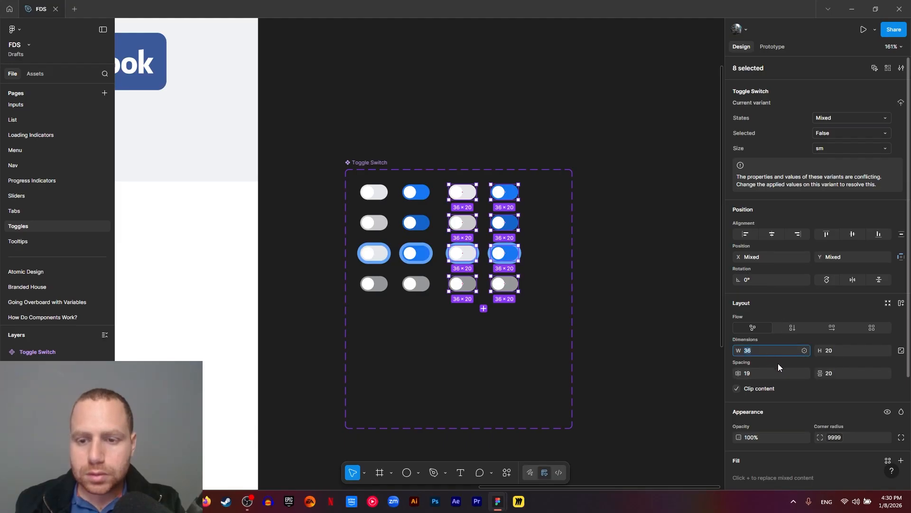
type("44")
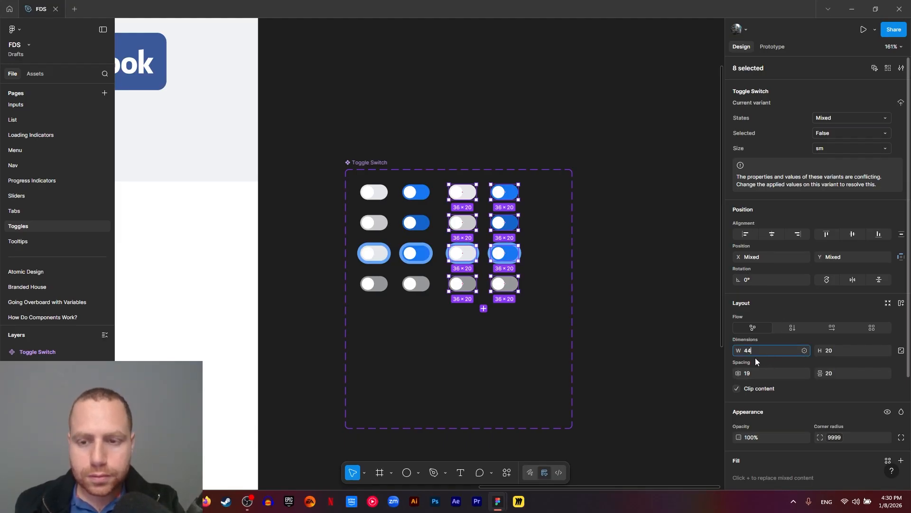
left_click(575, 343)
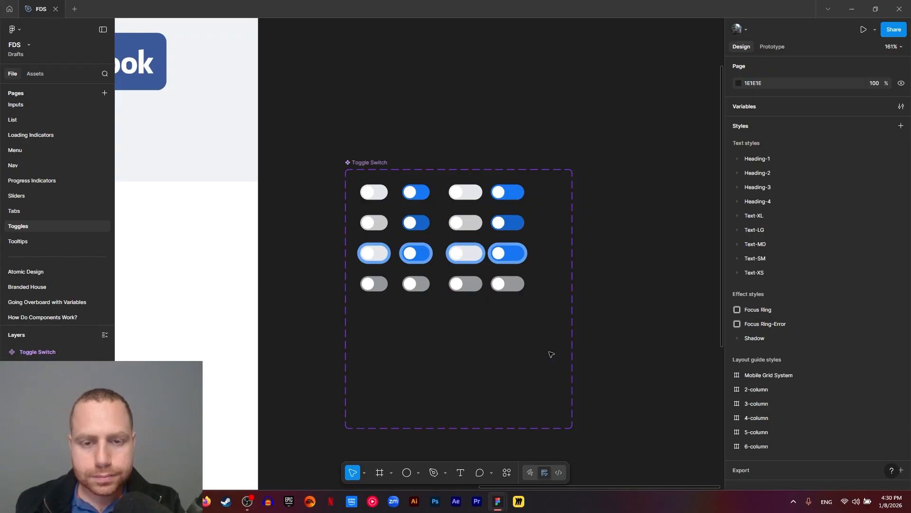
Step: Set the height of the eight duplicated toggle variants in the third and fourth columns to 24
scroll(515, 332, "right", 2)
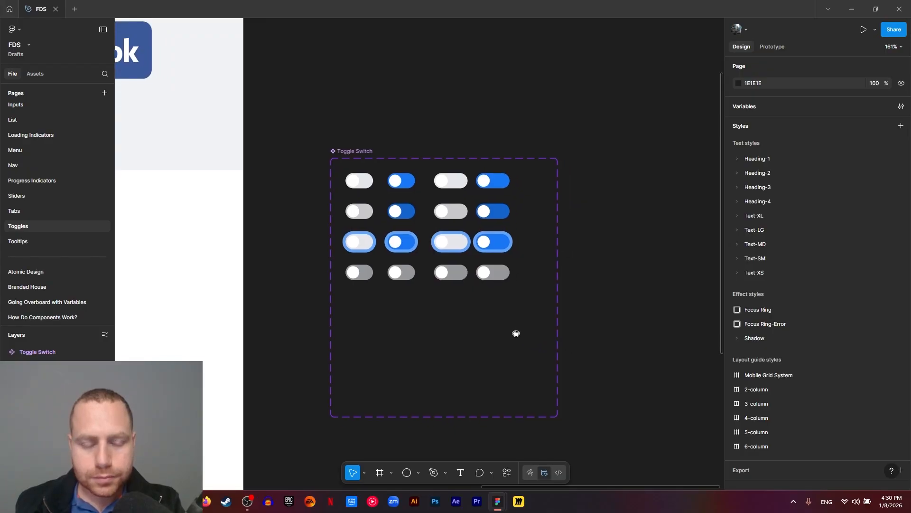
left_click(439, 182)
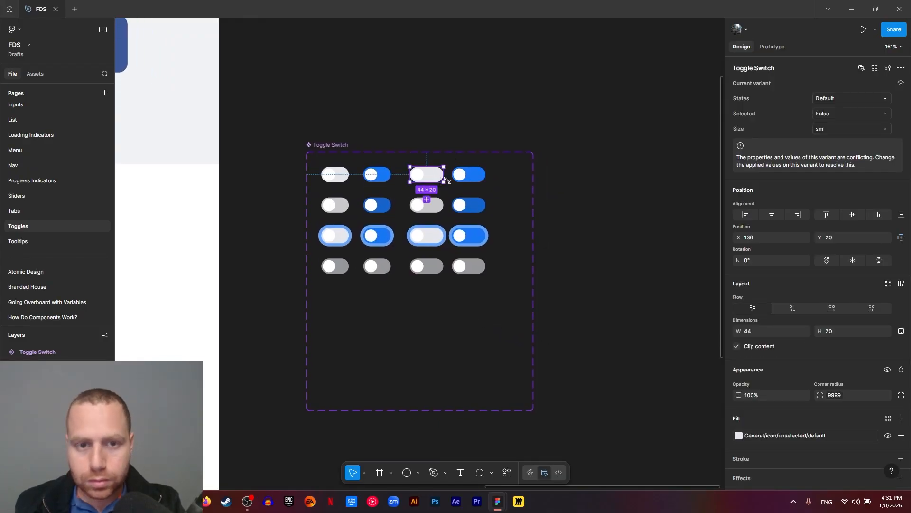
left_click(469, 174, "shift")
left_click(469, 205, "shift")
left_click(427, 205, "shift")
left_click(426, 235, "shift")
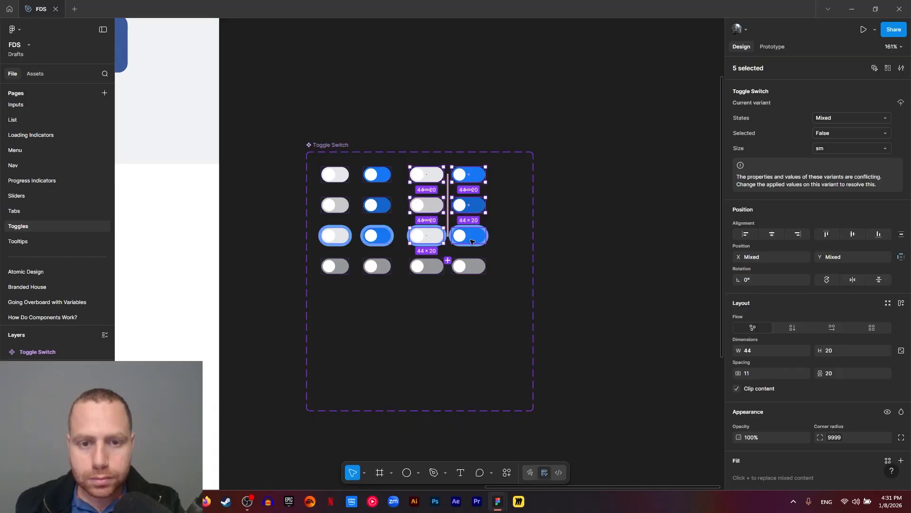
left_click(470, 237, "shift")
left_click(469, 266, "shift")
left_click(426, 266, "shift")
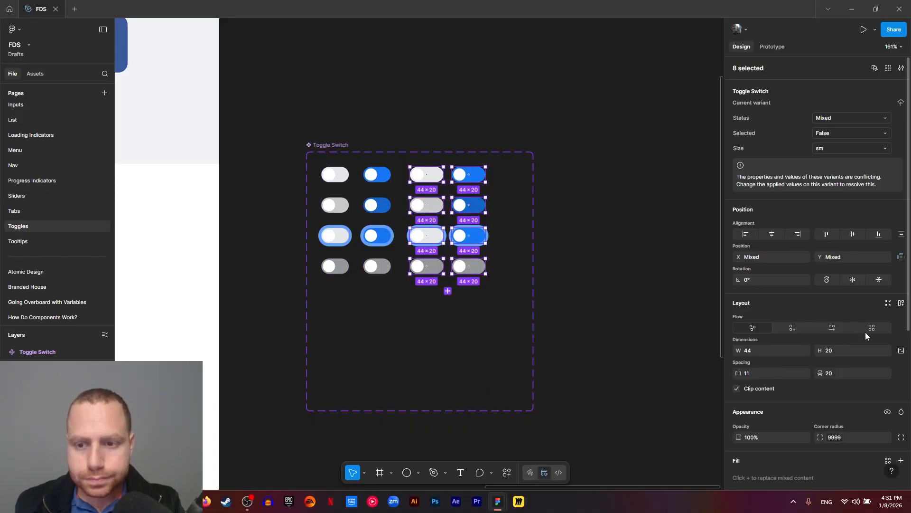
left_click(850, 351)
type("24")
left_click(544, 376)
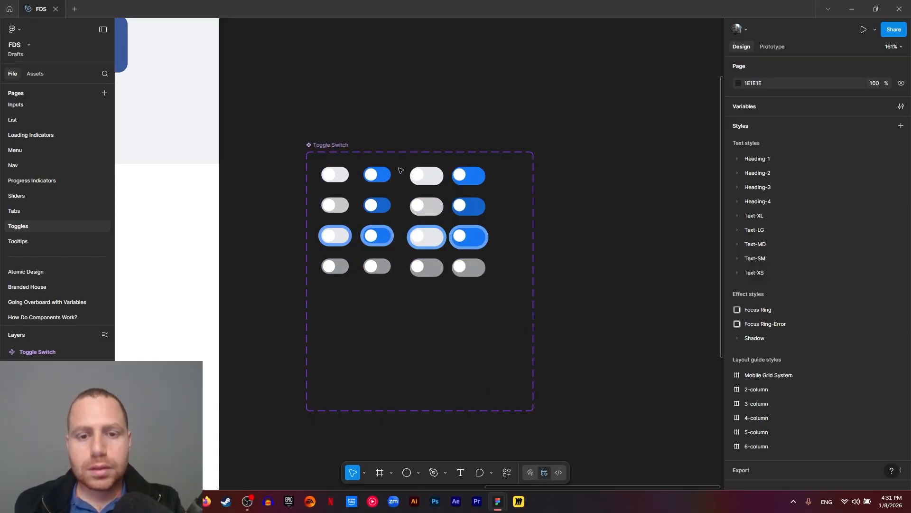
Step: Enlarge the white knob of the third column's default toggle to 20 × 20
scroll(407, 142, "up", 5)
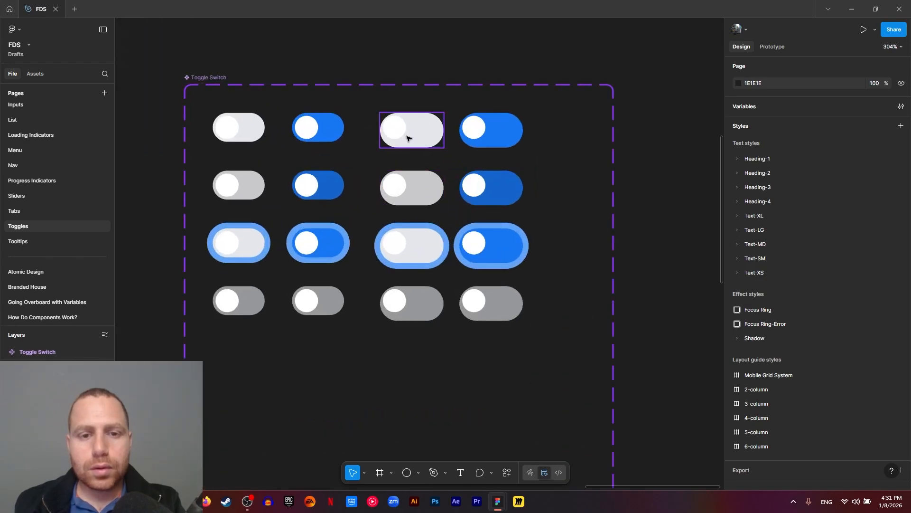
double_click(394, 127)
scroll(393, 128, "up", 7)
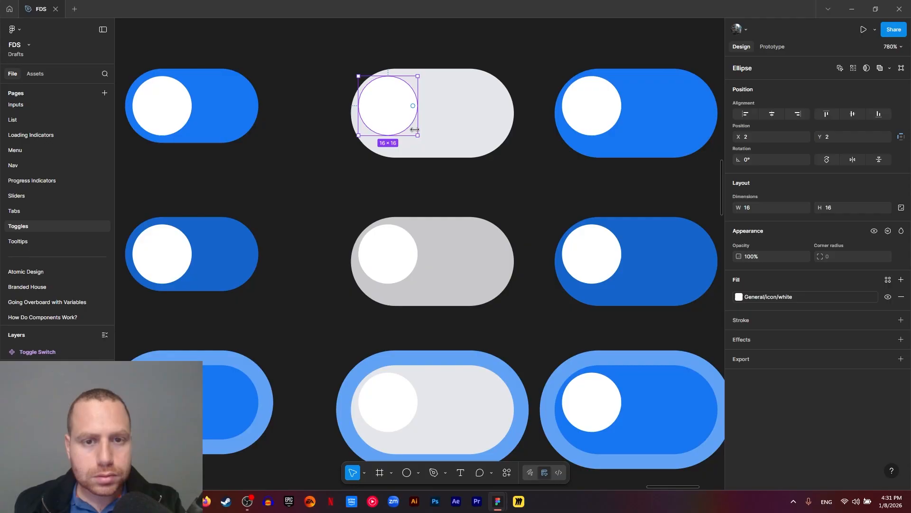
left_click_drag(418, 137, 432, 150)
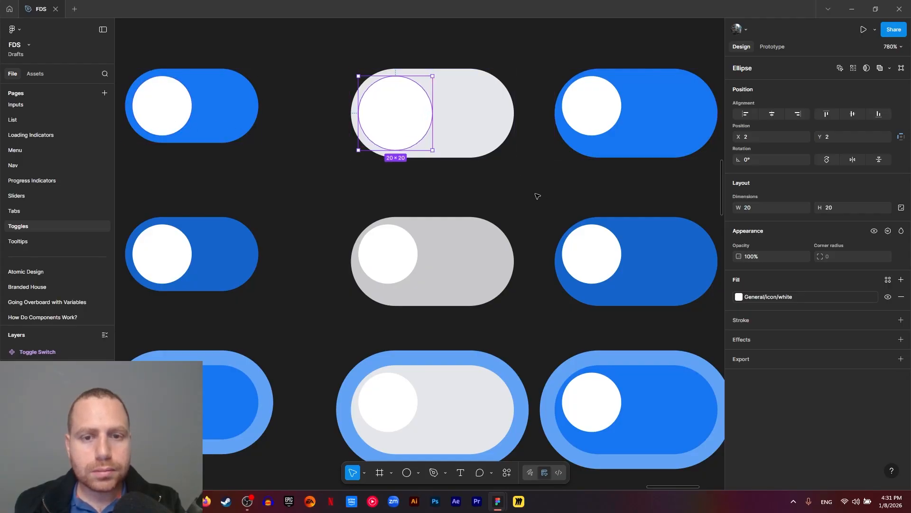
Step: Set the knobs of the other large default, hover and focus toggles to 20 wide and 20 high
scroll(535, 197, "right", 5)
left_click(432, 123)
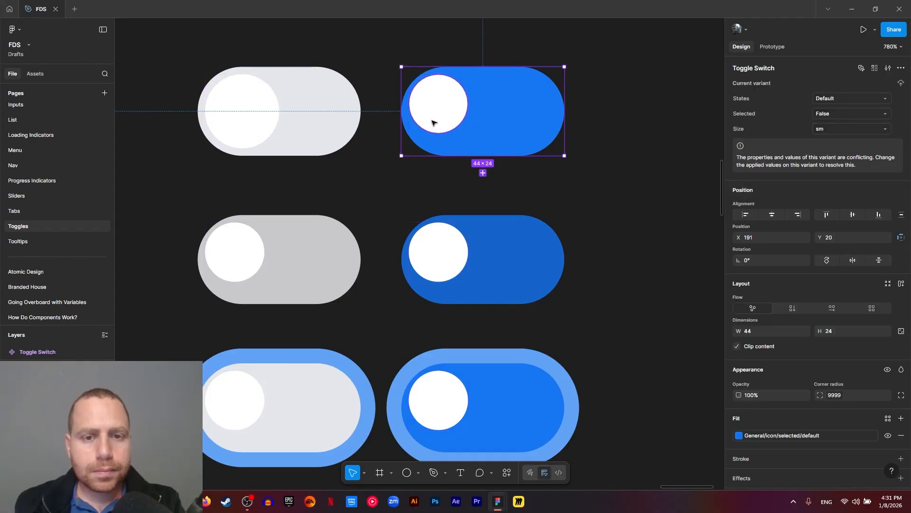
left_click(432, 123)
left_click(435, 249, "shift")
left_click(251, 266, "shift")
left_click(263, 390, "shift")
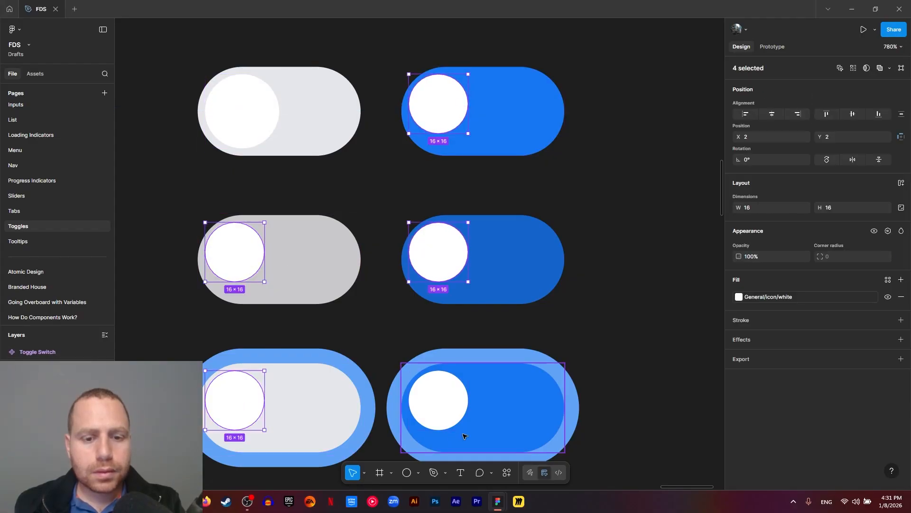
left_click(454, 417, "shift")
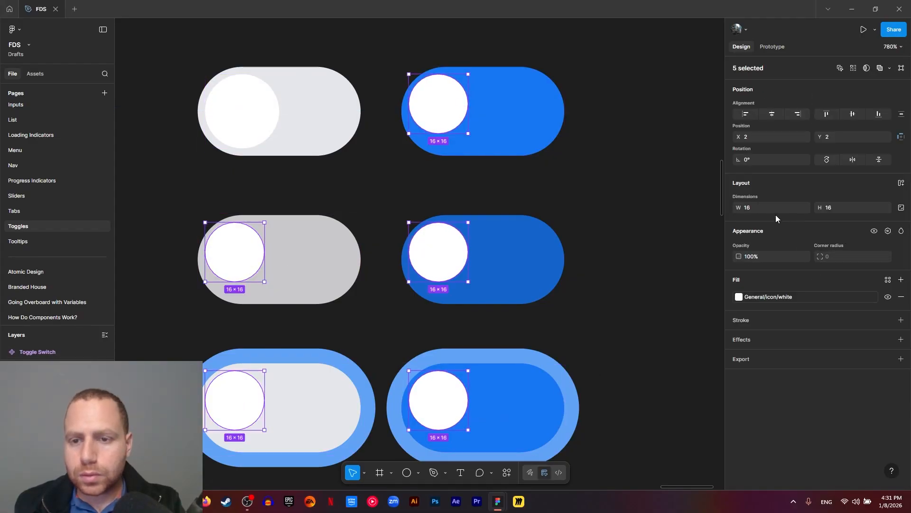
left_click(839, 205)
type("20")
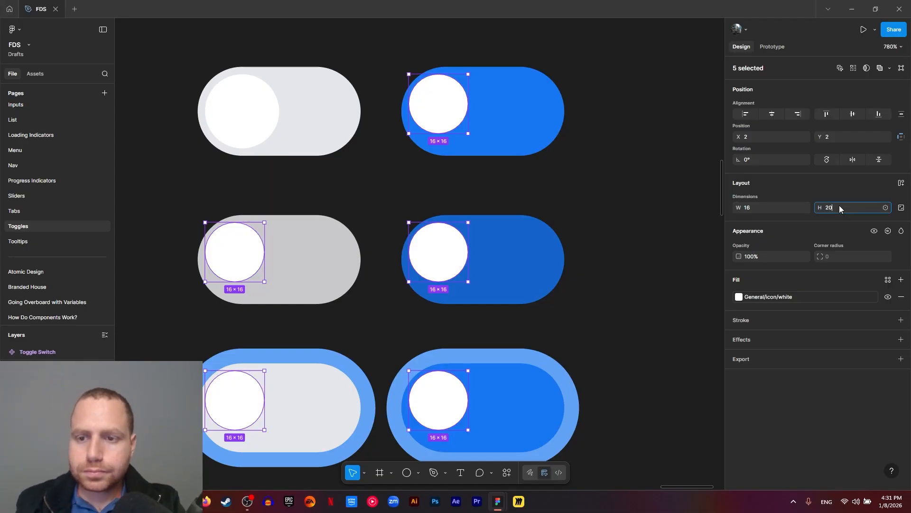
left_click(789, 206)
type("20")
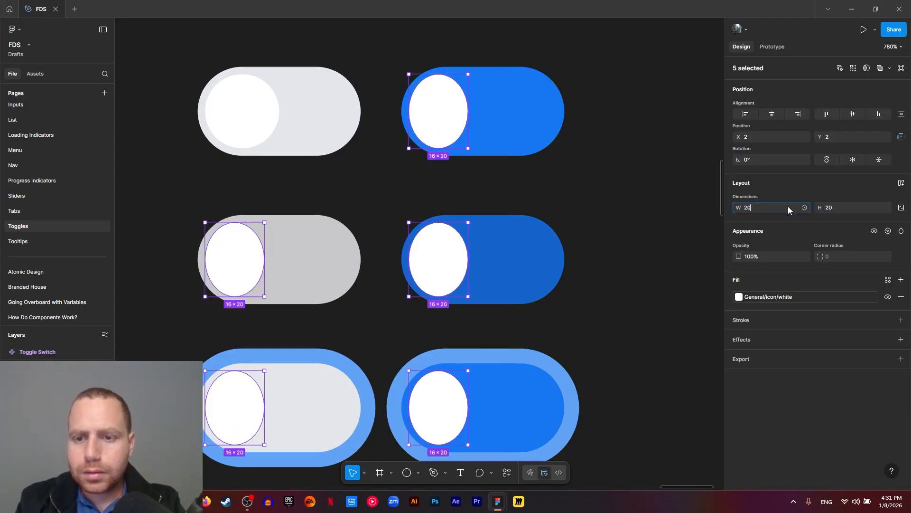
key("Return")
left_click(611, 198)
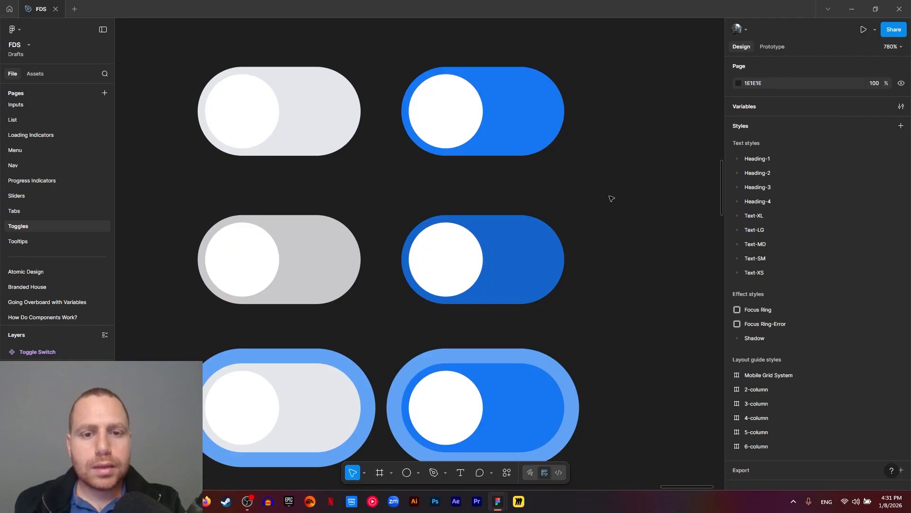
Step: Apply the Shadow/sm effect style to the white knobs of all sixteen toggle variants
scroll(567, 208, "down", 8)
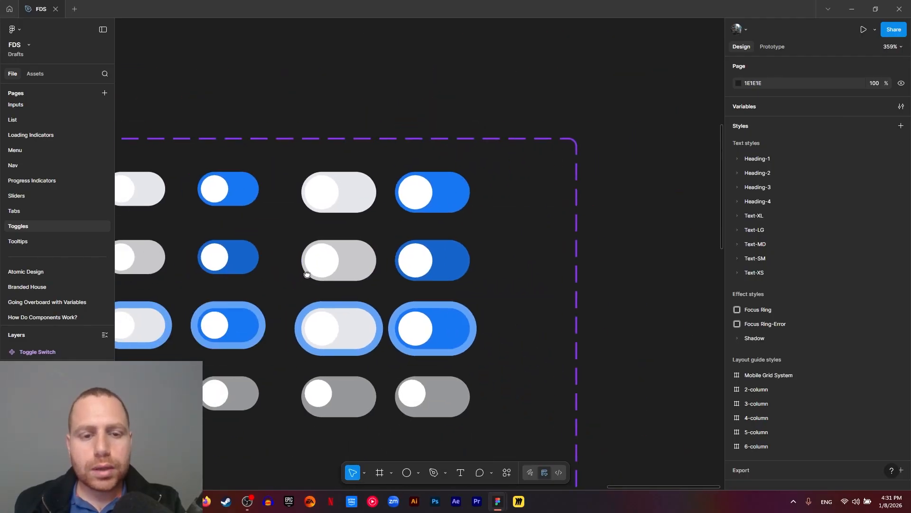
left_click_drag(464, 182, 381, 195)
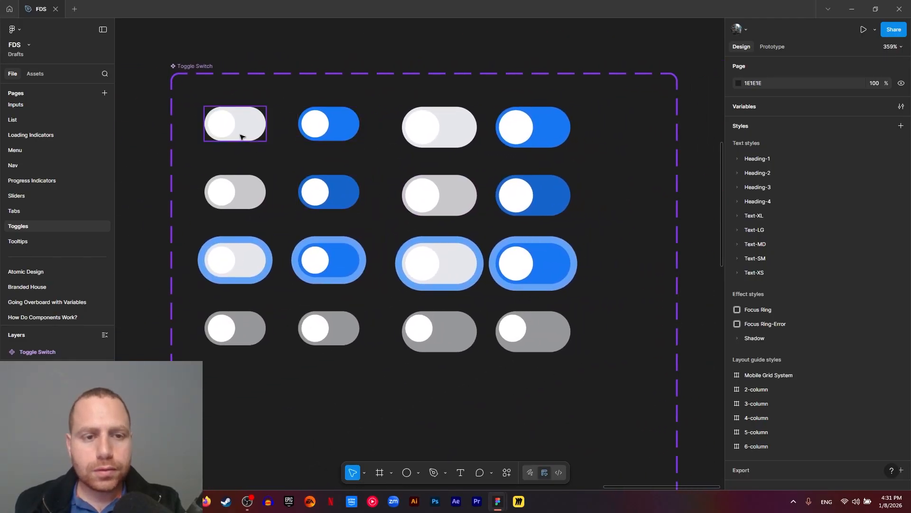
double_click(220, 123)
left_click(315, 124, "shift")
left_click(423, 127, "shift")
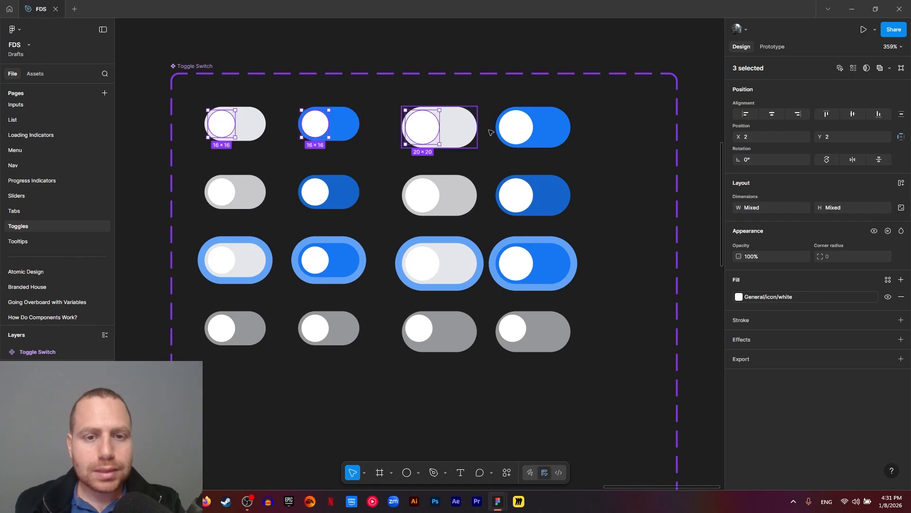
left_click(516, 127, "shift")
left_click(516, 195, "shift")
left_click(423, 195, "shift")
left_click(315, 192, "shift")
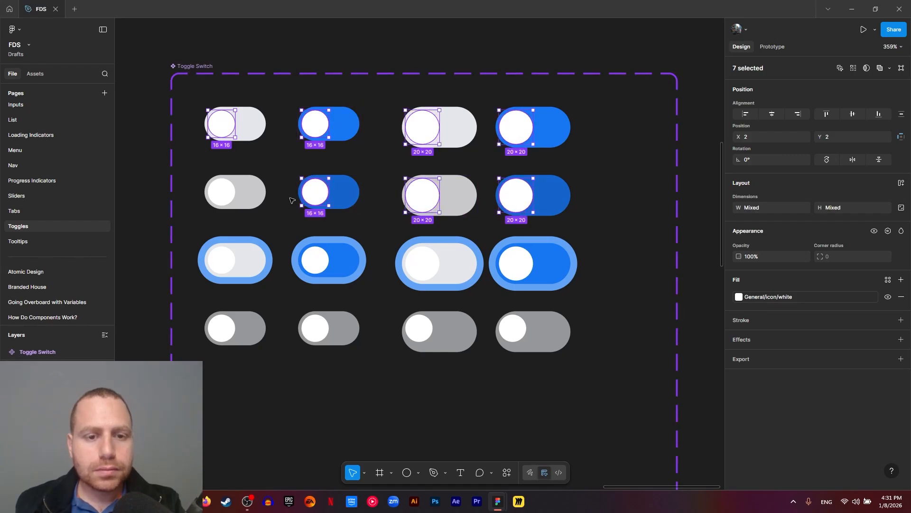
left_click(222, 192, "shift")
left_click(222, 261, "shift")
left_click(316, 260, "shift")
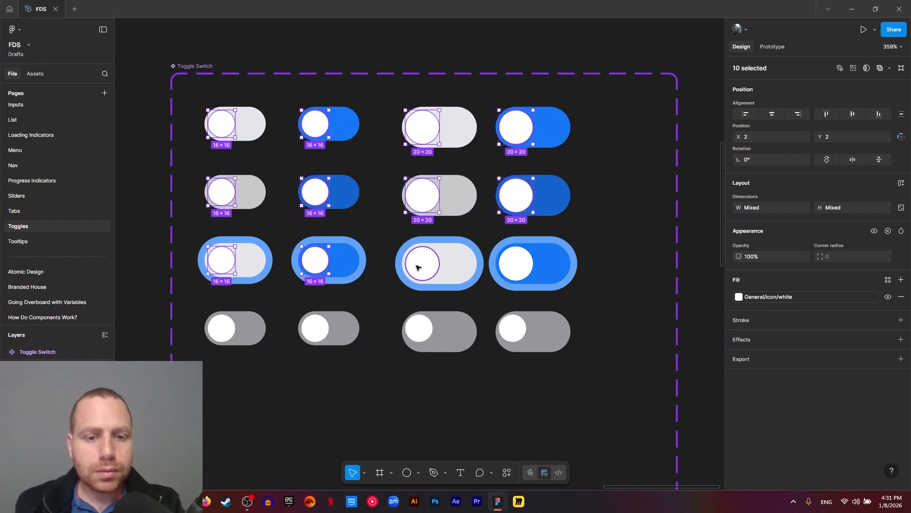
left_click(422, 263, "shift")
left_click(516, 263, "shift")
left_click(518, 328, "shift")
left_click(419, 328, "shift")
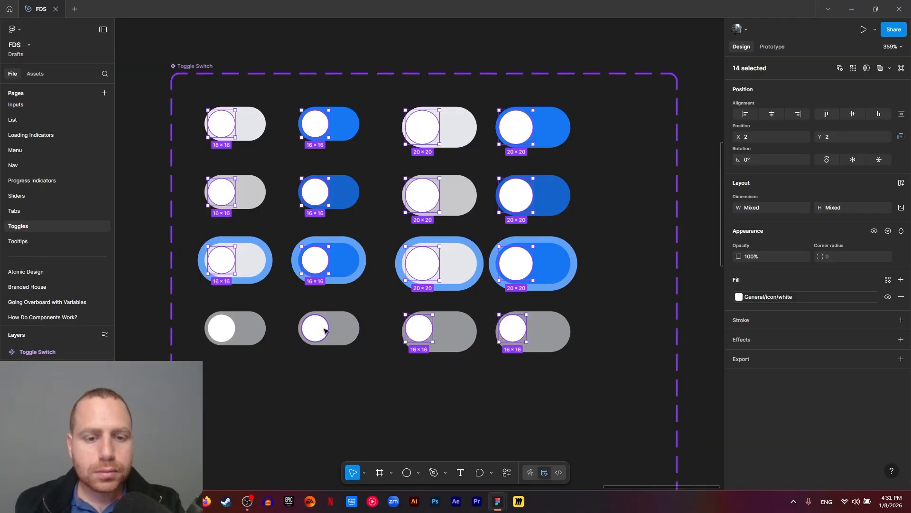
left_click(315, 328, "shift")
left_click(212, 333, "shift")
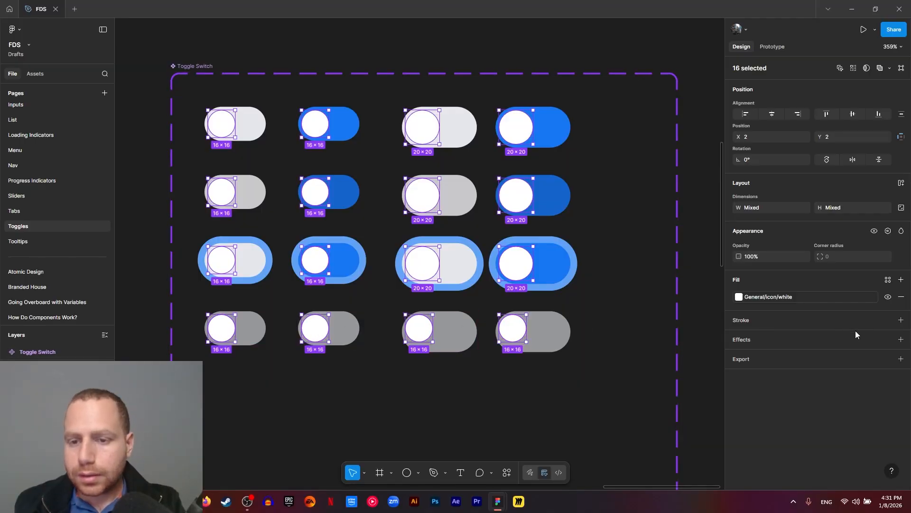
left_click(888, 340)
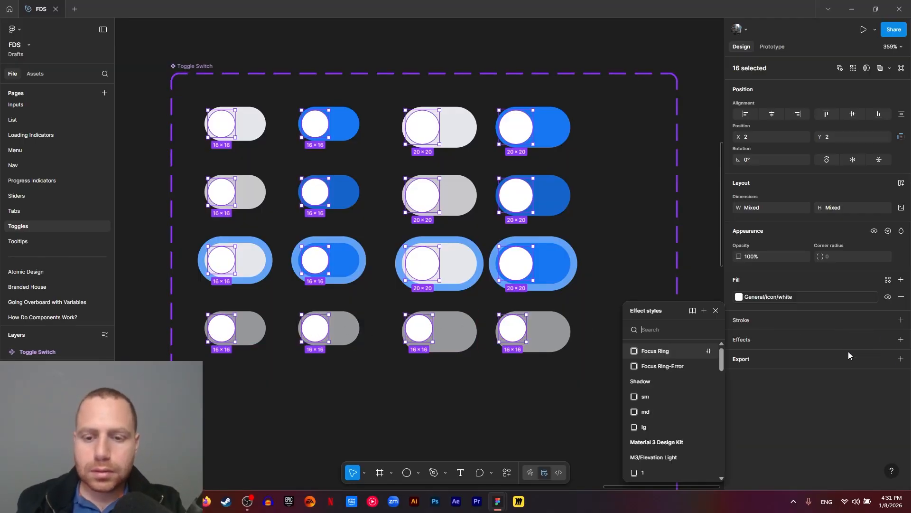
left_click(644, 397)
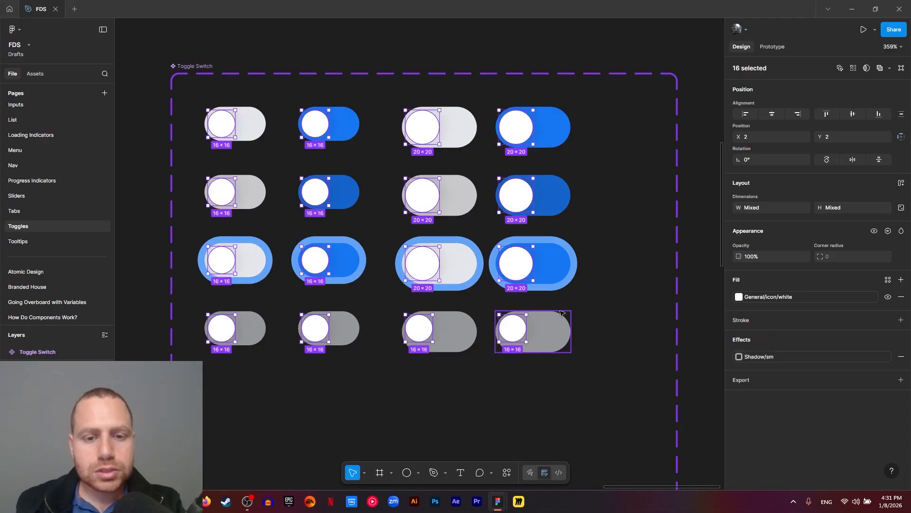
Step: Set the knobs of the two large disabled toggles to 20 wide and 20 high
left_click(564, 336)
scroll(451, 303, "up", 2)
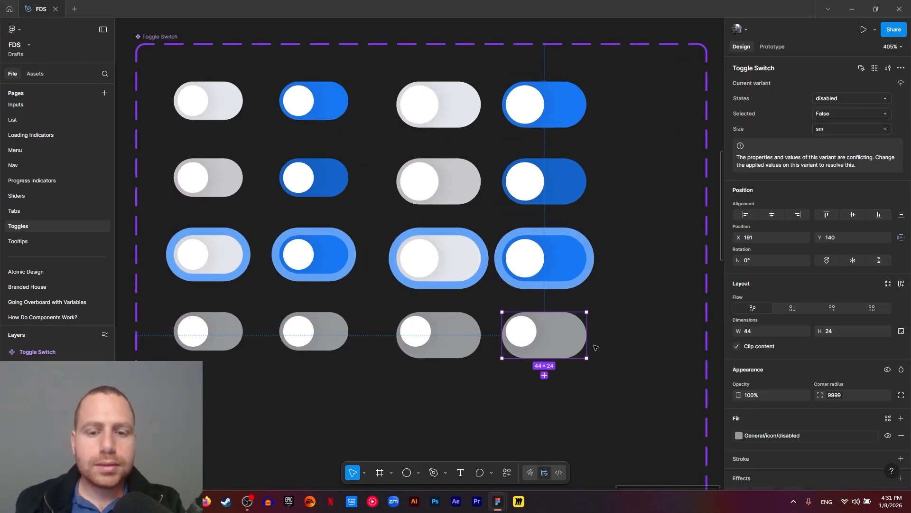
left_click(416, 331, "ctrl")
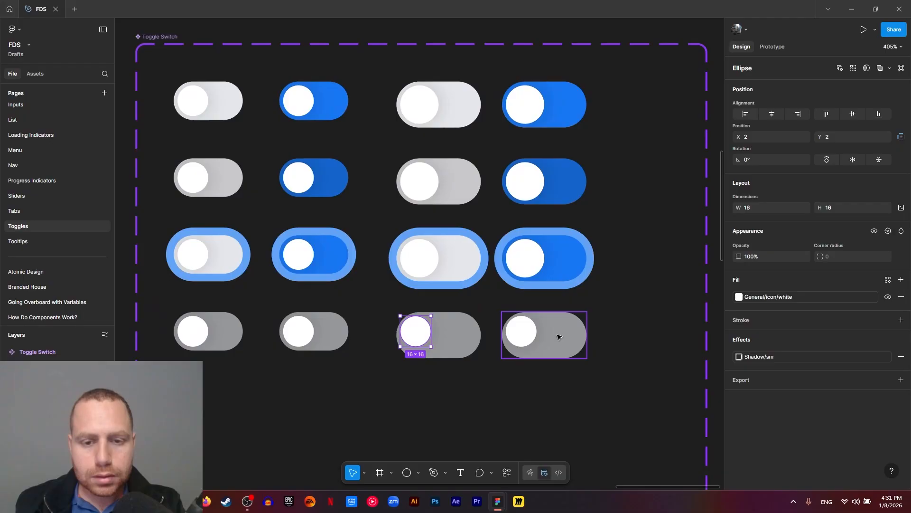
left_click(521, 331, "ctrl+shift")
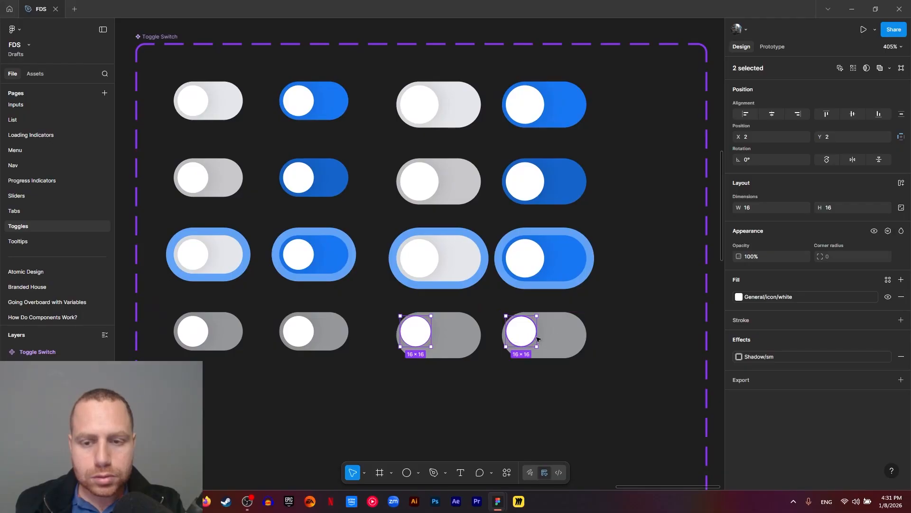
left_click(765, 206)
type("20")
key("Tab")
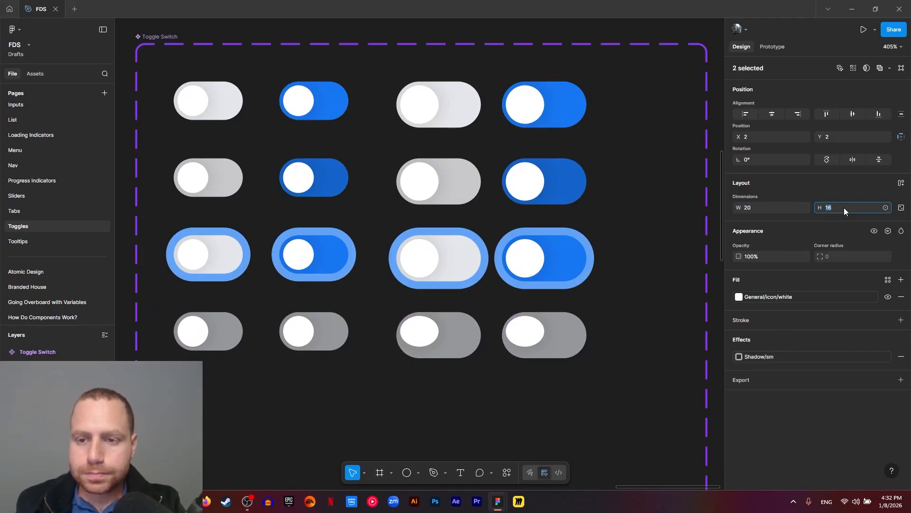
type("20")
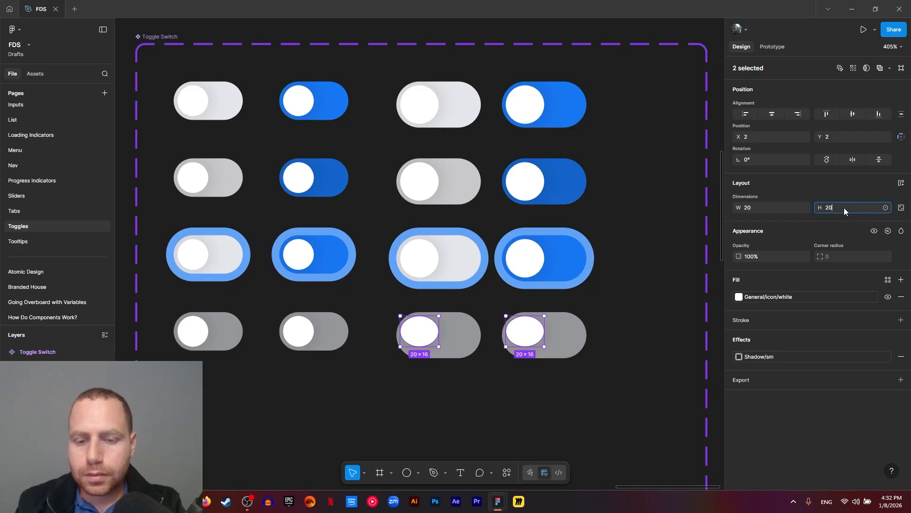
key("Return")
scroll(511, 349, "down", 8)
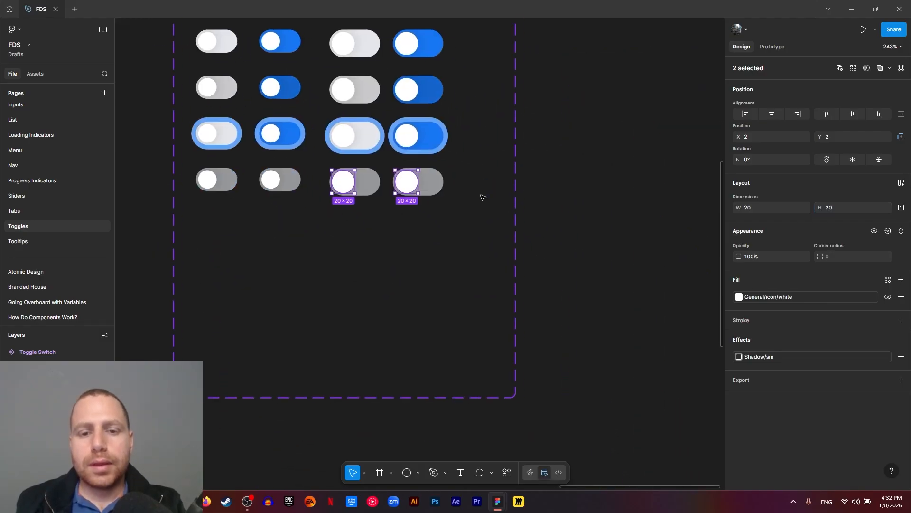
left_click(511, 214)
left_click(417, 206)
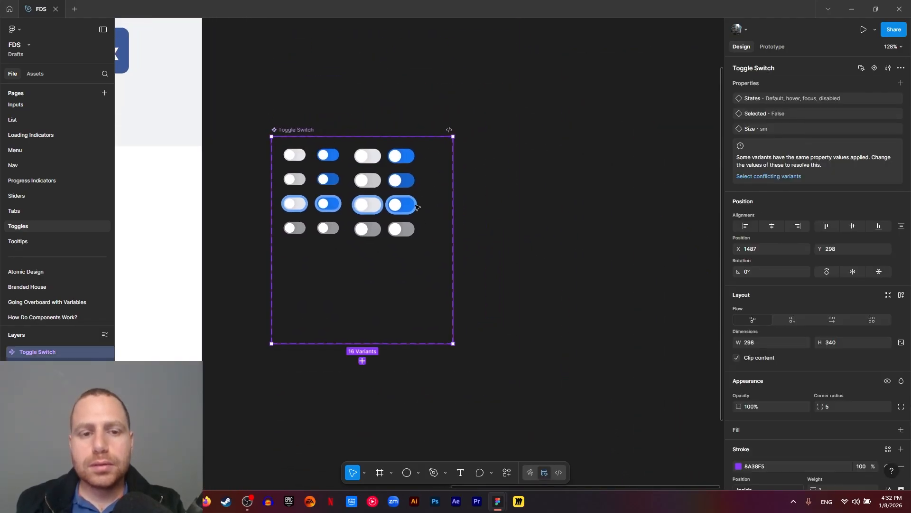
Step: Widen the Toggle Switch component set to about 523 px to make room for more variants
left_click(460, 237)
left_click(316, 143)
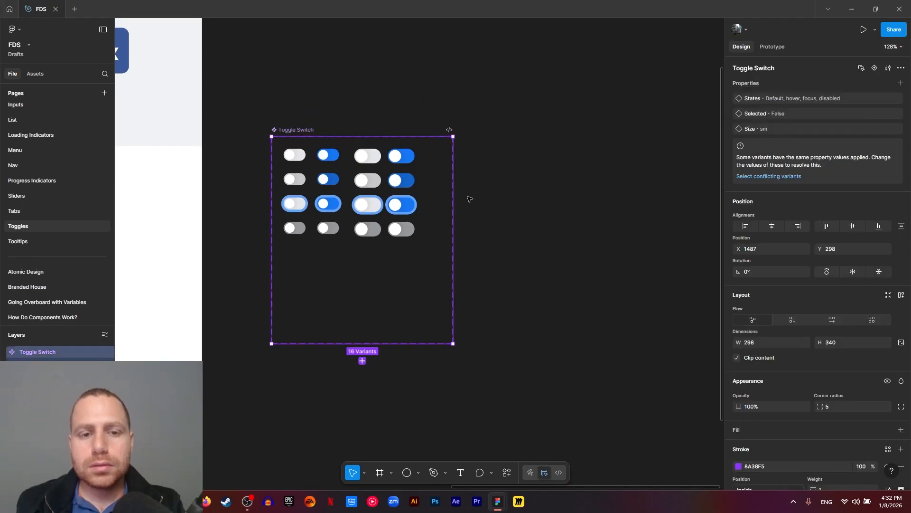
left_click_drag(454, 217, 590, 217)
Step: Set the Size property of the eight larger toggles in the third and fourth columns to md
scroll(445, 197, "up", 3, "ctrl")
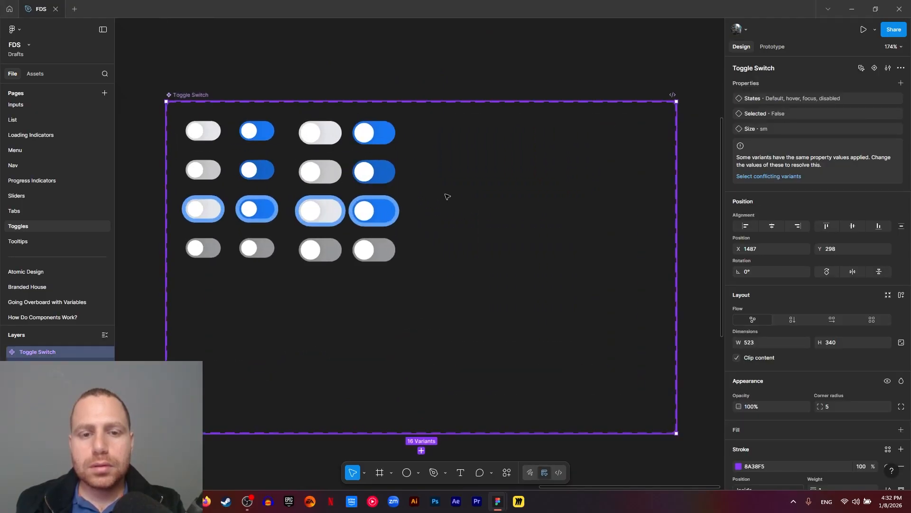
left_click_drag(283, 91, 428, 299)
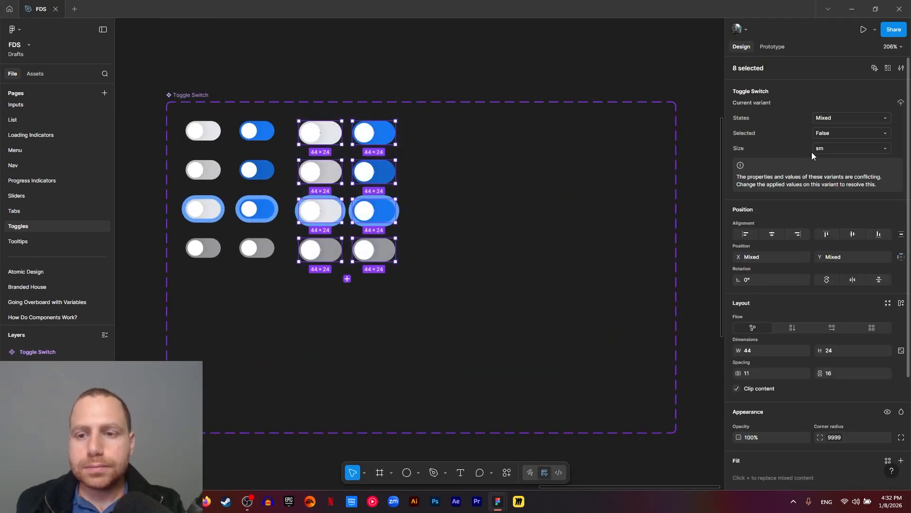
type("md")
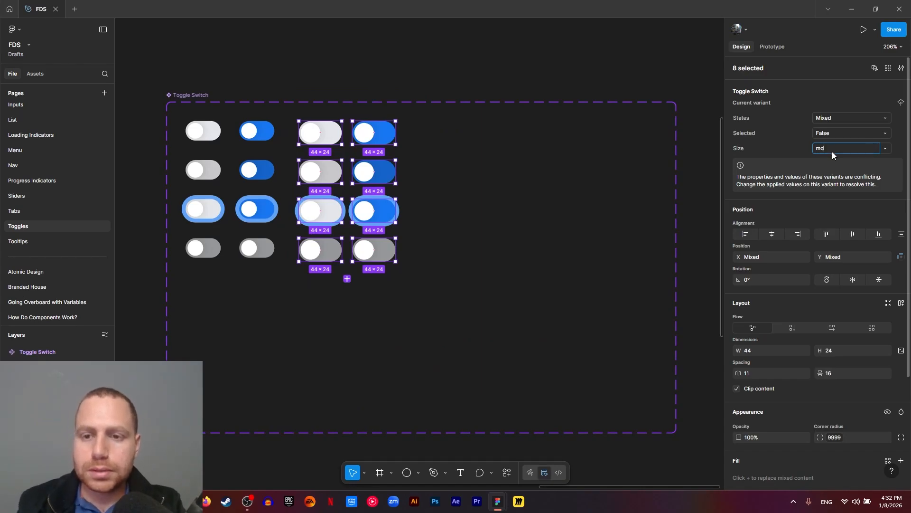
left_click(357, 76)
left_click_drag(288, 73, 451, 322)
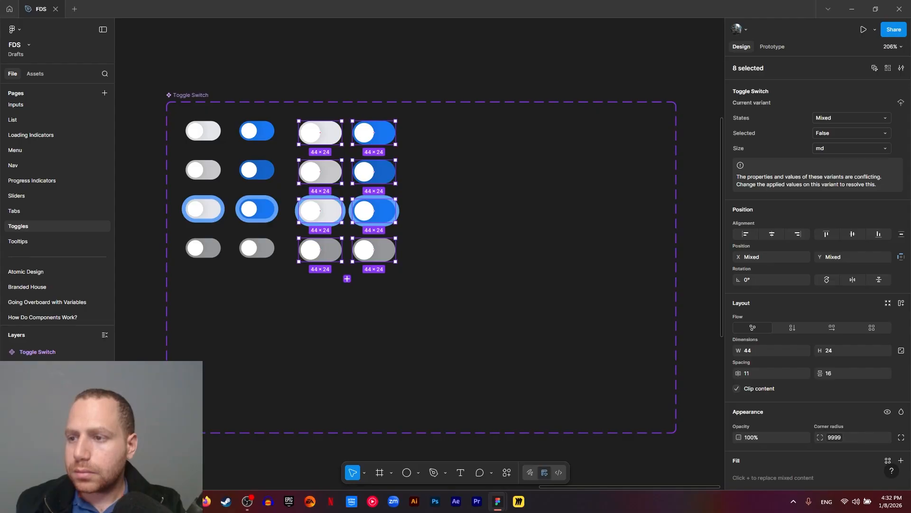
Step: Set the Selected property of the four small toggles in the second column to True
left_click_drag(225, 79, 287, 303)
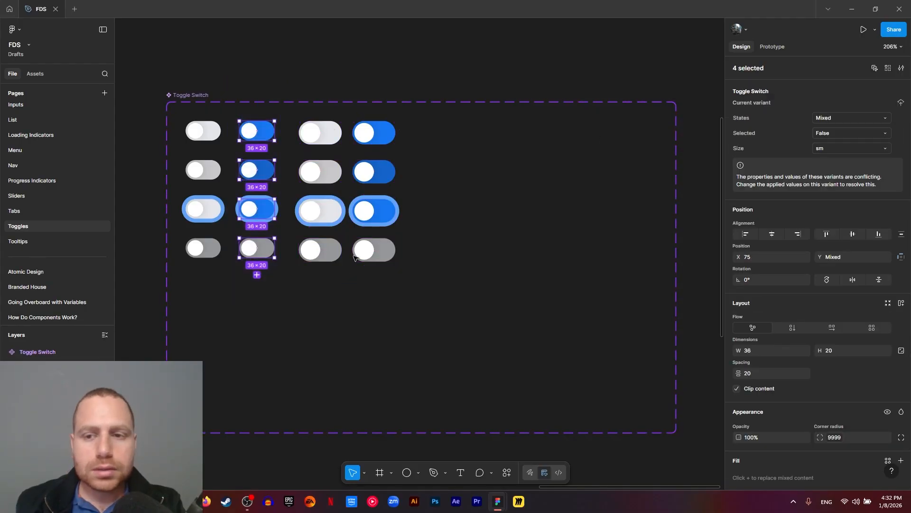
left_click(837, 133)
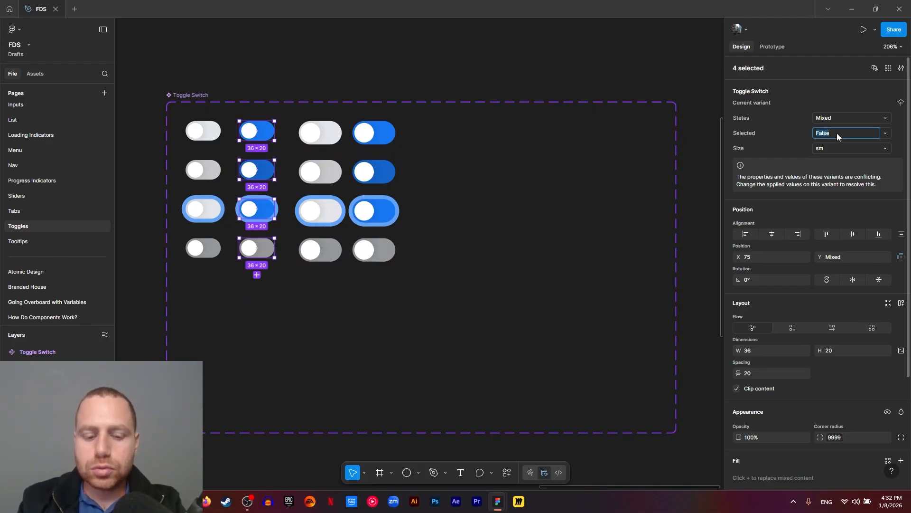
type("True")
key("Return")
Step: Set the Selected property of the four md toggles in the fourth column to True and review the component set's properties
left_click_drag(286, 77, 346, 280)
key("shift+Return")
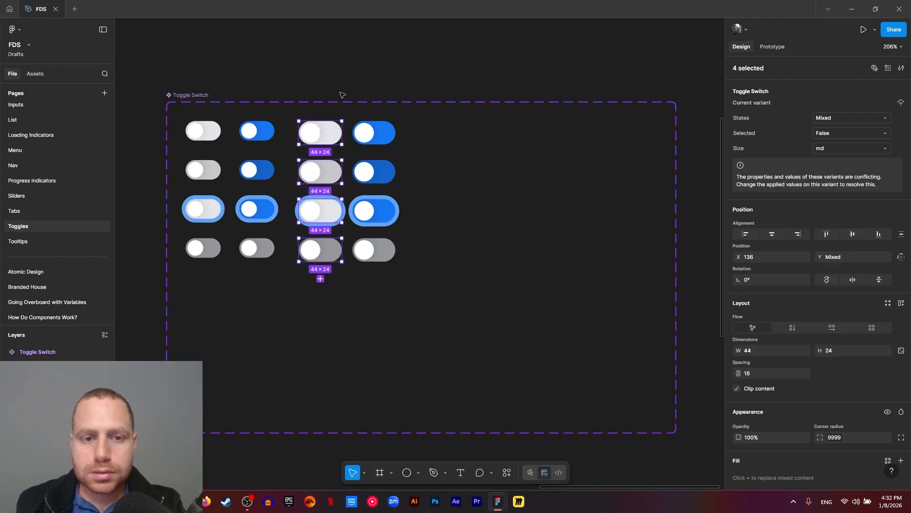
left_click_drag(341, 94, 416, 305)
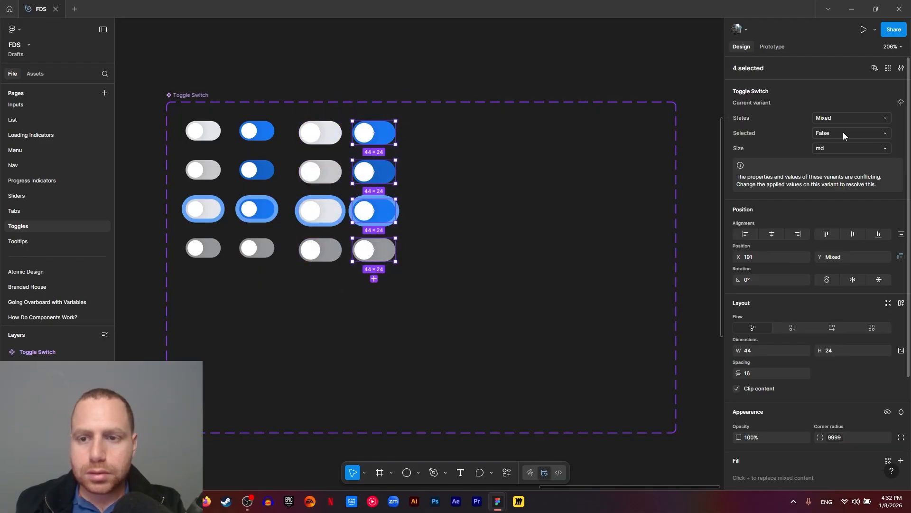
left_click(840, 134)
type("True")
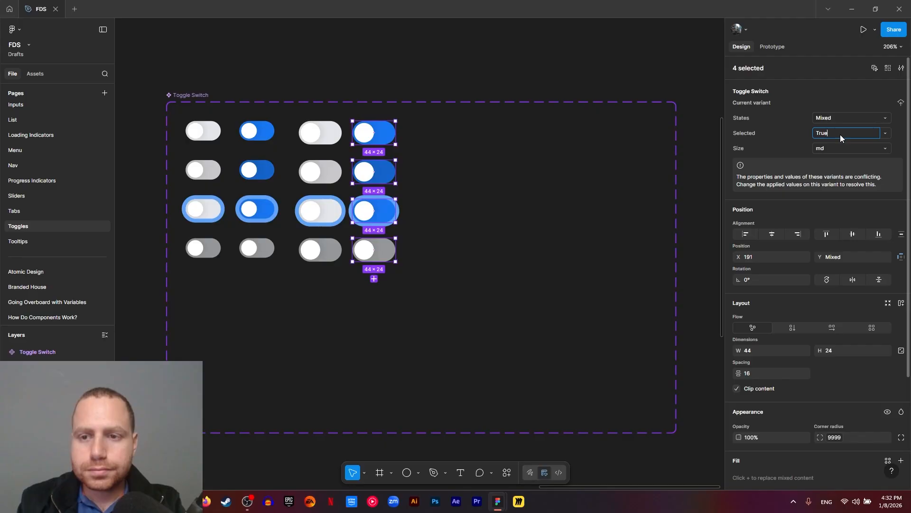
left_click(477, 60)
left_click(197, 95)
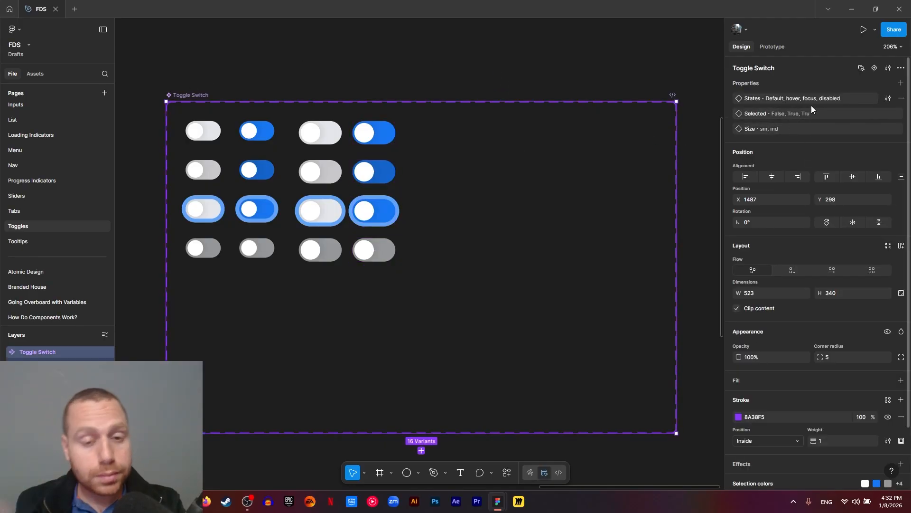
Step: Add copies of the eight md toggles as new variants and place them as two columns beside the originals
left_click(338, 81)
left_click_drag(276, 77, 404, 261)
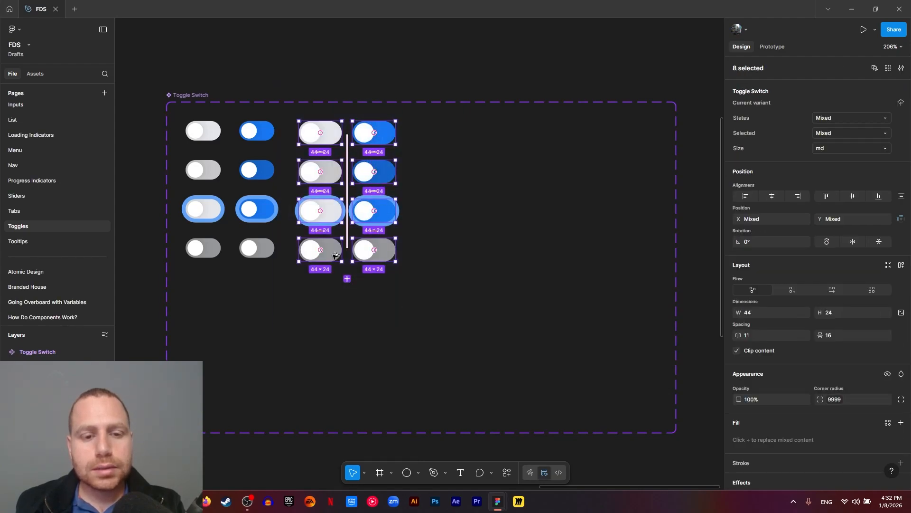
left_click_drag(334, 254, 461, 254)
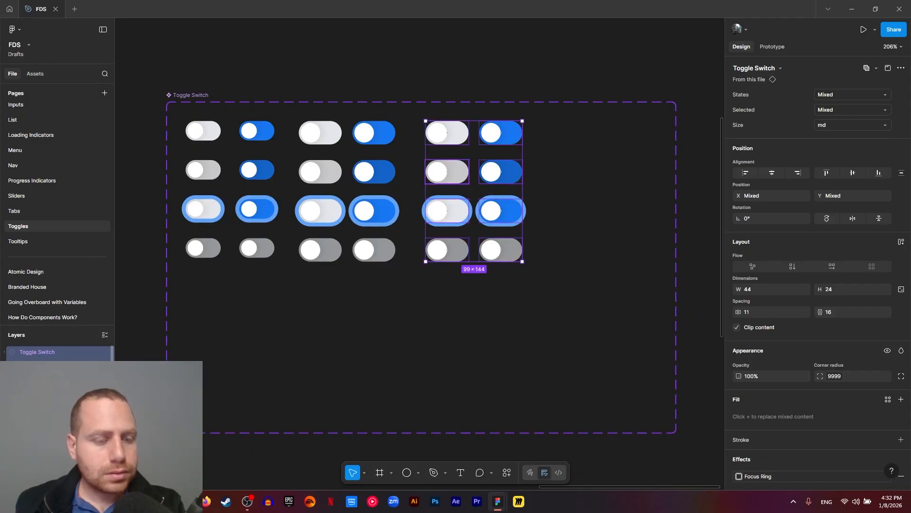
key("ctrl+z")
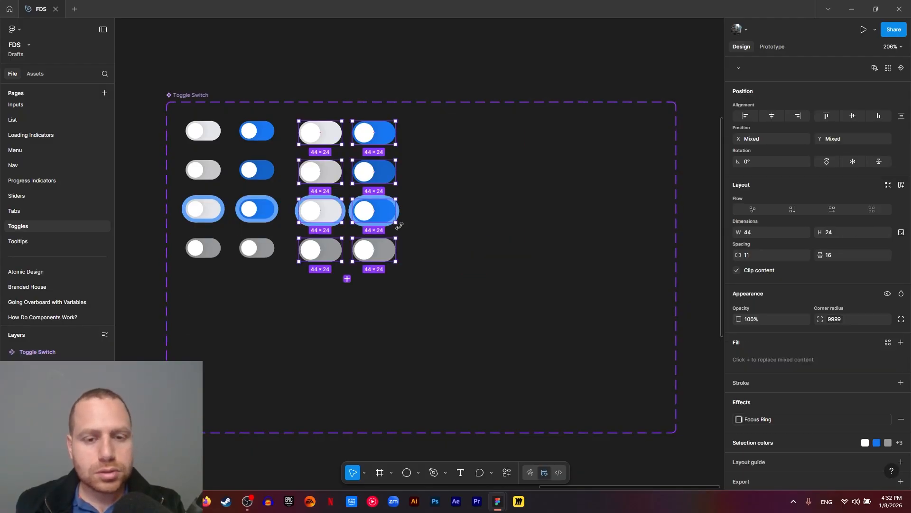
left_click(347, 279)
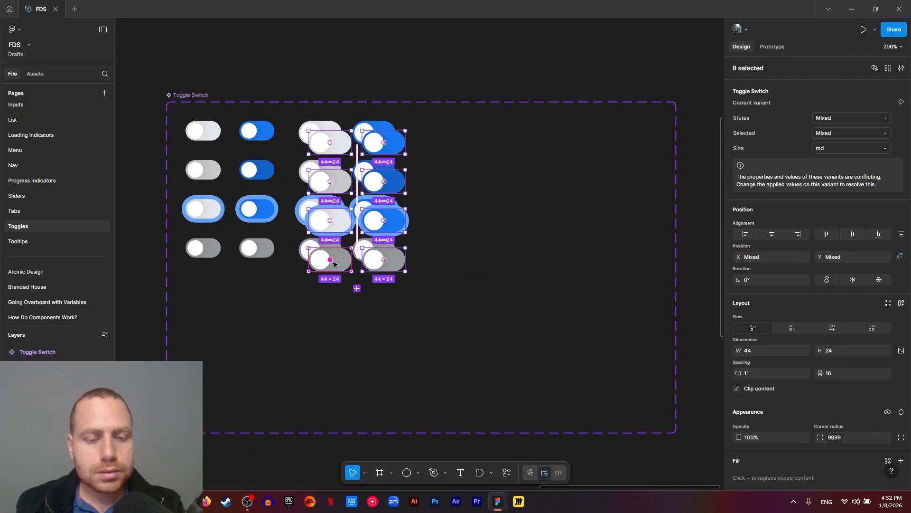
left_click_drag(340, 266, 458, 257)
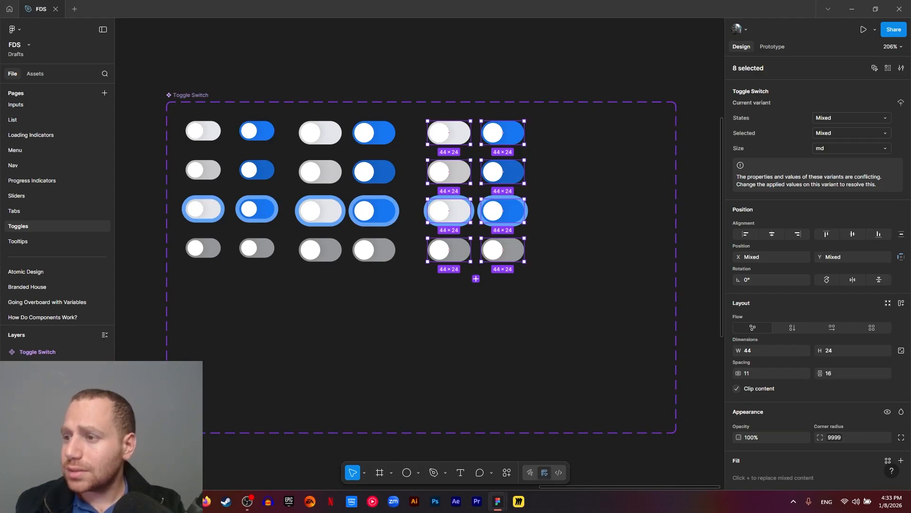
Step: Set the eight new toggle variants to 52 wide and 30 high
mouse_move(440, 156)
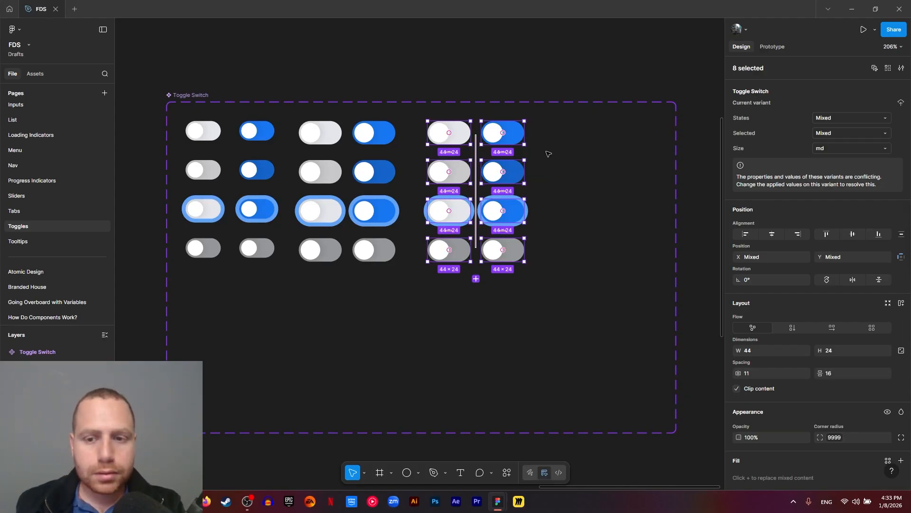
left_click(764, 350)
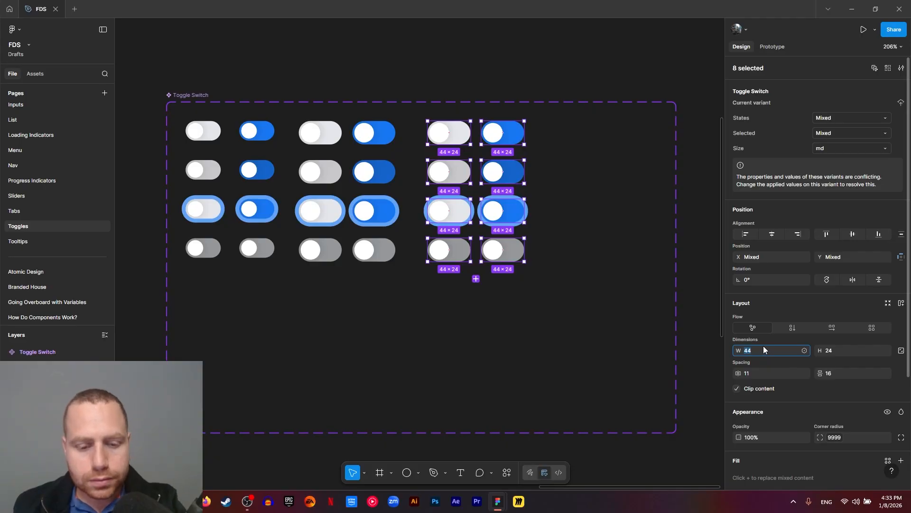
type("52")
left_click(845, 350)
type("40")
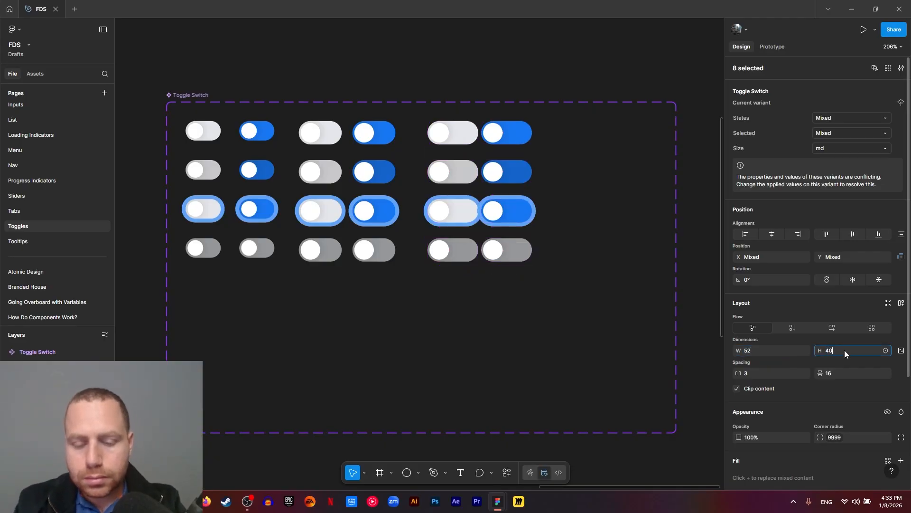
key("BackSpace")
key("BackSpace")
type("3")
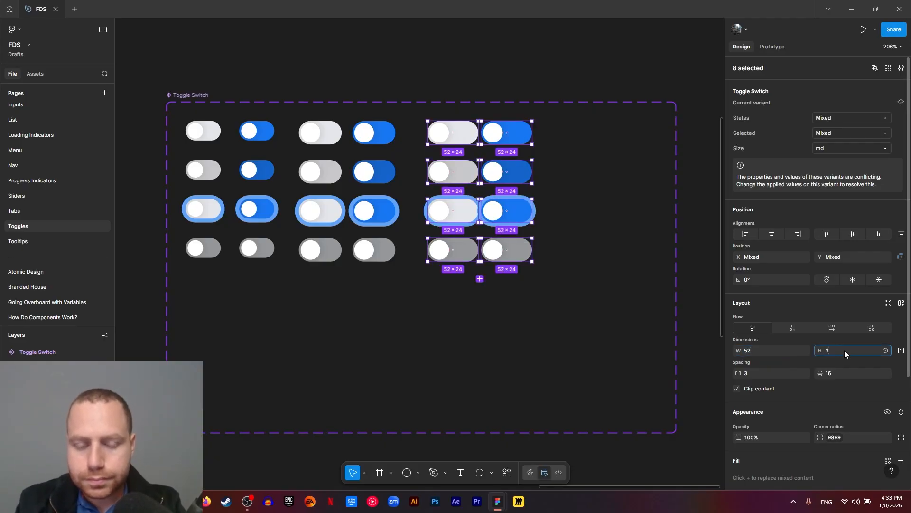
type("0")
key("Return")
left_click(452, 97)
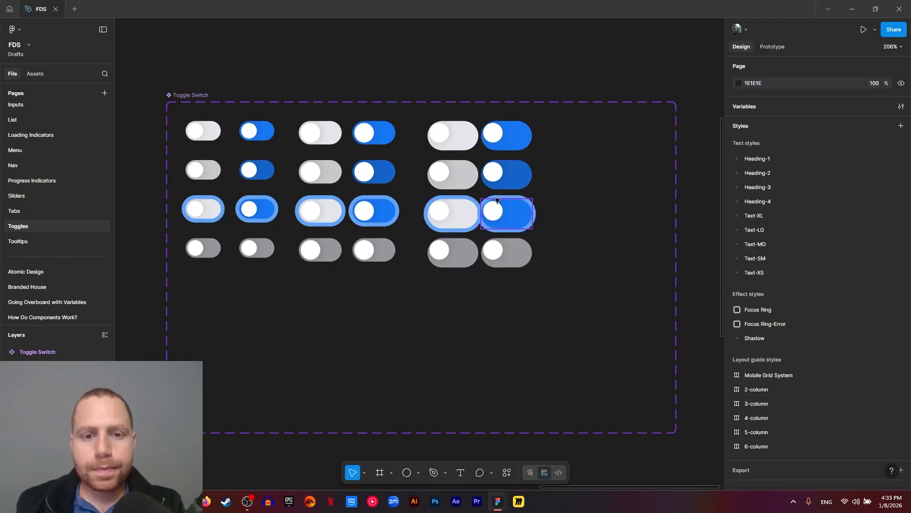
Step: Set the white knobs of all eight new toggles to 24 wide and 24 high
scroll(451, 141, "up", 3)
left_click(429, 125, "ctrl")
left_click(524, 128, "ctrl+shift")
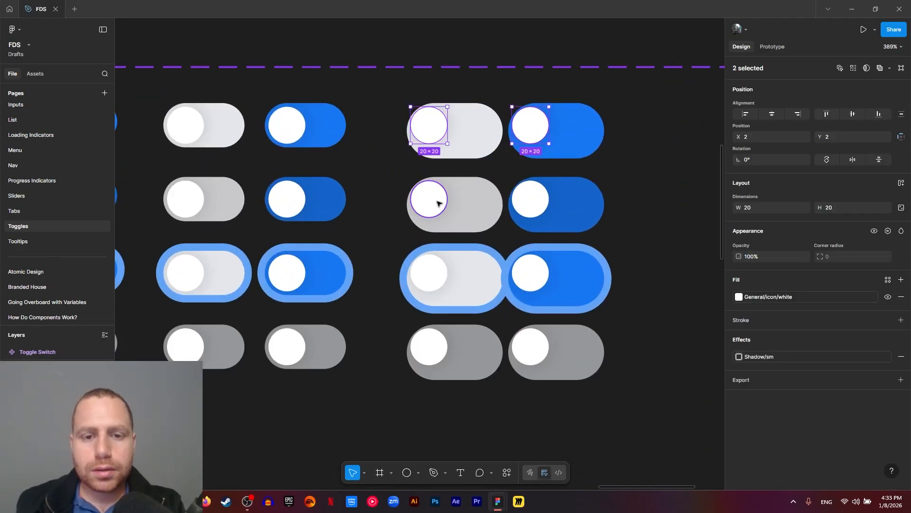
left_click(436, 202, "ctrl+shift")
left_click(532, 204, "ctrl+shift")
left_click(429, 273, "ctrl+shift")
left_click(530, 272, "ctrl+shift")
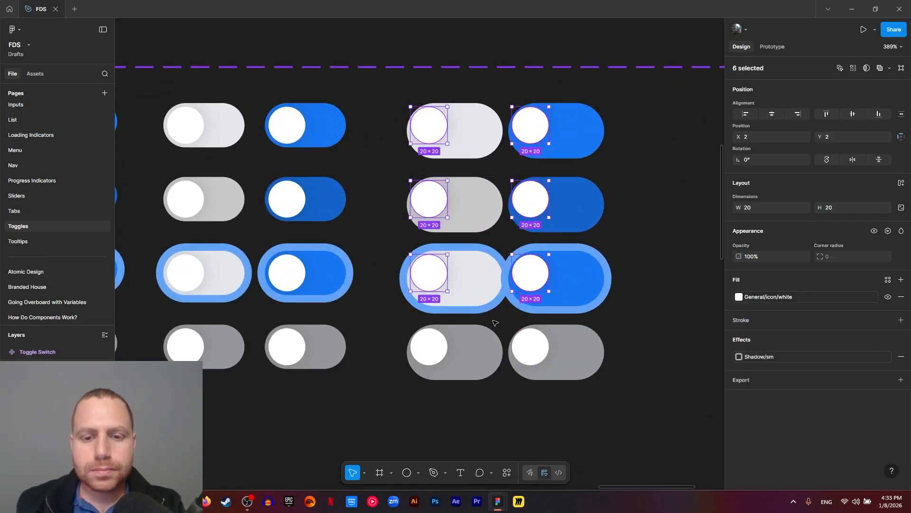
left_click(429, 346, "ctrl+shift")
left_click(532, 349, "ctrl+shift")
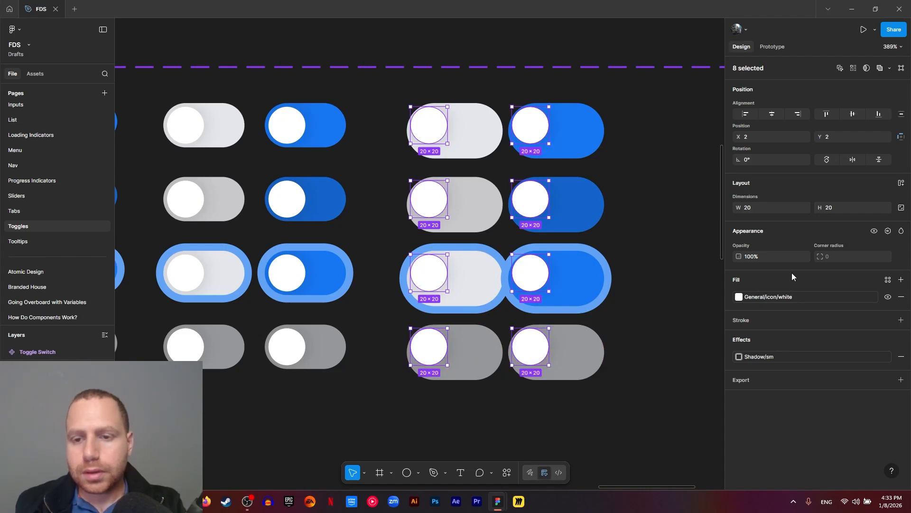
left_click(771, 207)
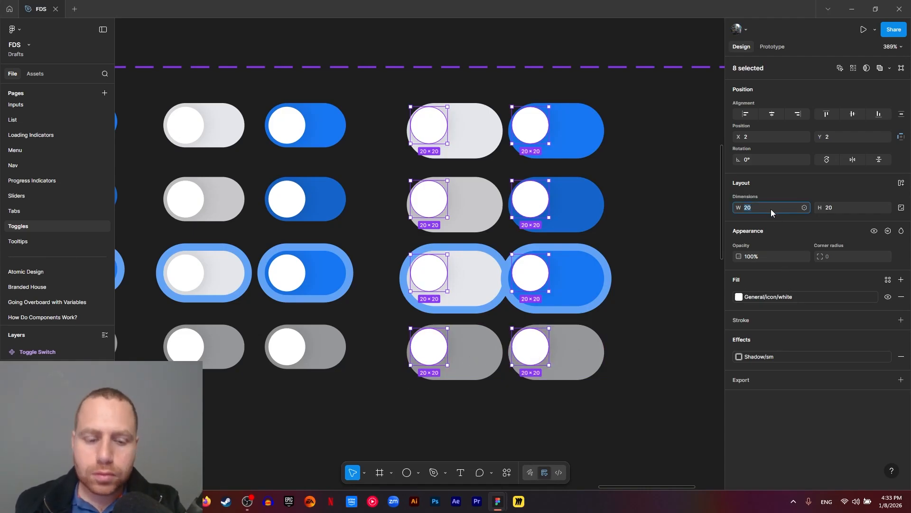
type("24")
left_click(833, 209)
type("24")
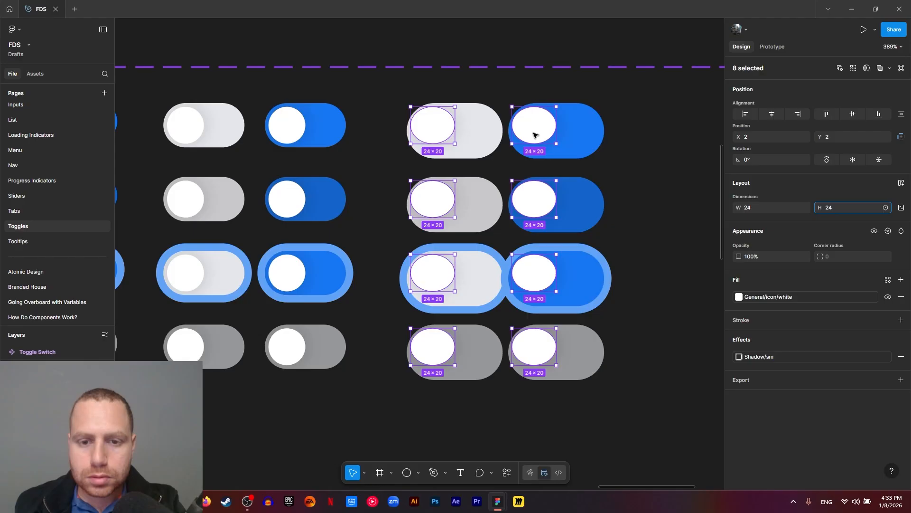
left_click(534, 135)
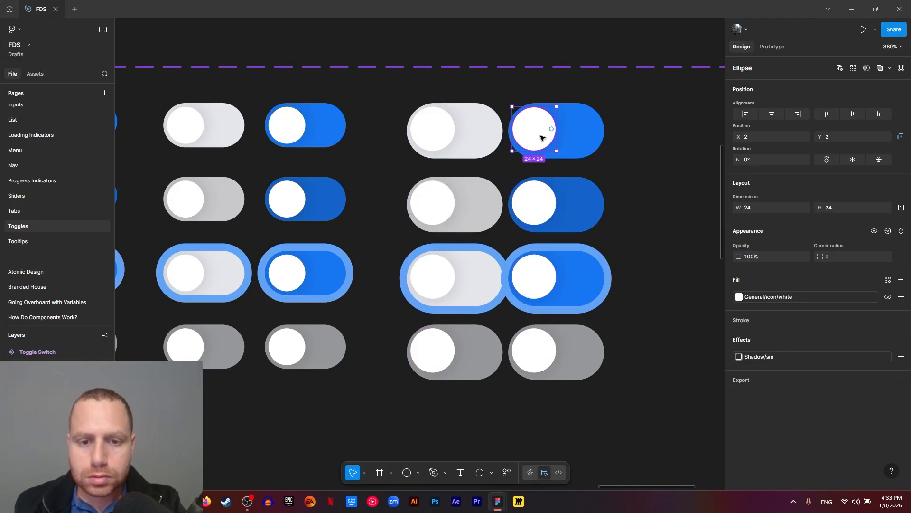
Step: Enlarge the white knobs of all eight 52 × 30 toggles to 26 × 26
left_click(434, 135)
left_click(537, 135, "shift")
left_click(534, 203, "shift")
left_click(433, 204, "shift")
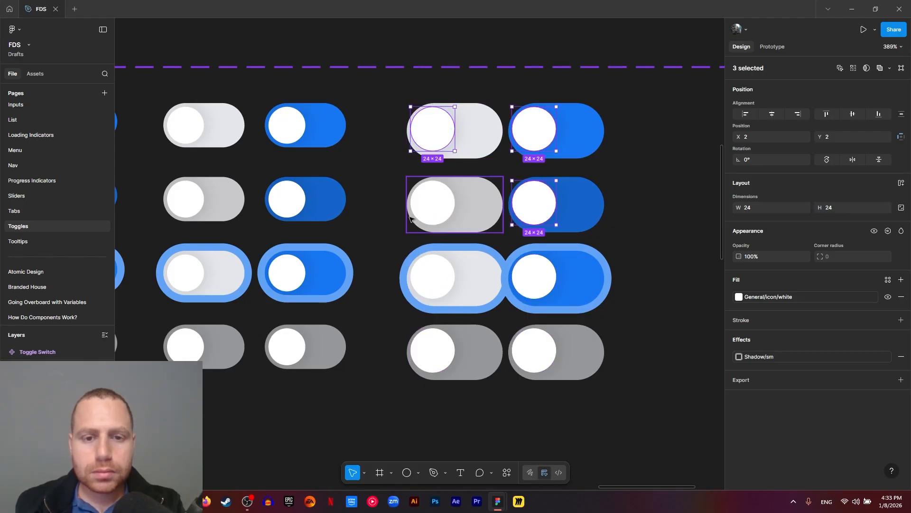
left_click(433, 276, "shift")
left_click(534, 291, "shift")
left_click(441, 349, "shift")
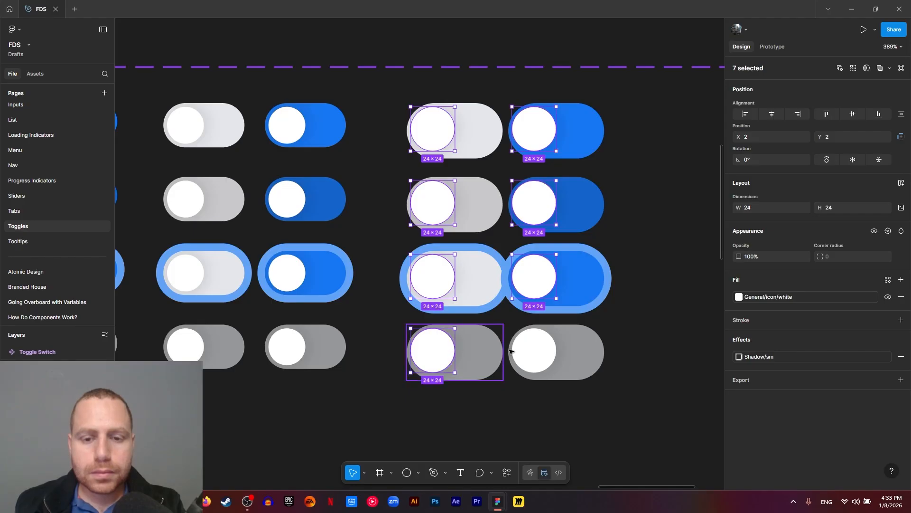
left_click(532, 348, "shift")
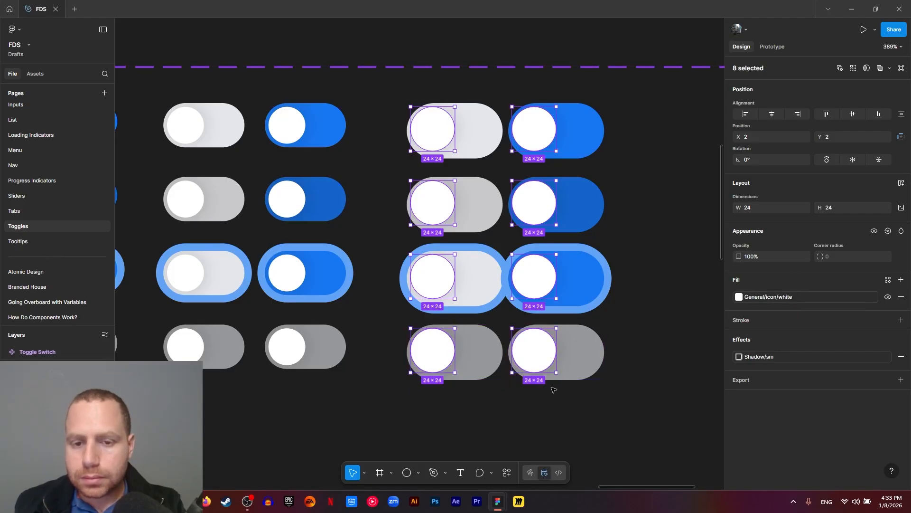
left_click_drag(557, 374, 560, 376)
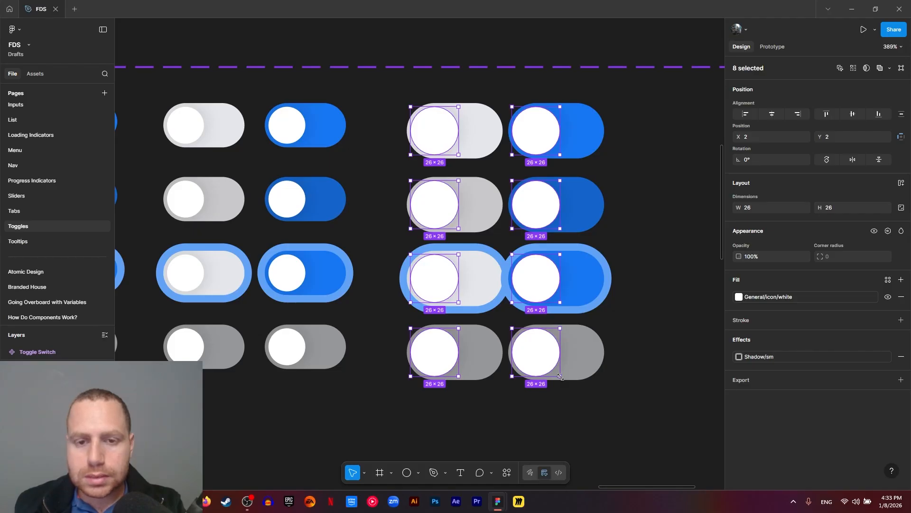
left_click(504, 49)
Step: Shift the last column's four 52 × 30 toggles right to X 337, separating them from the neighbouring column
scroll(588, 252, "down", 2)
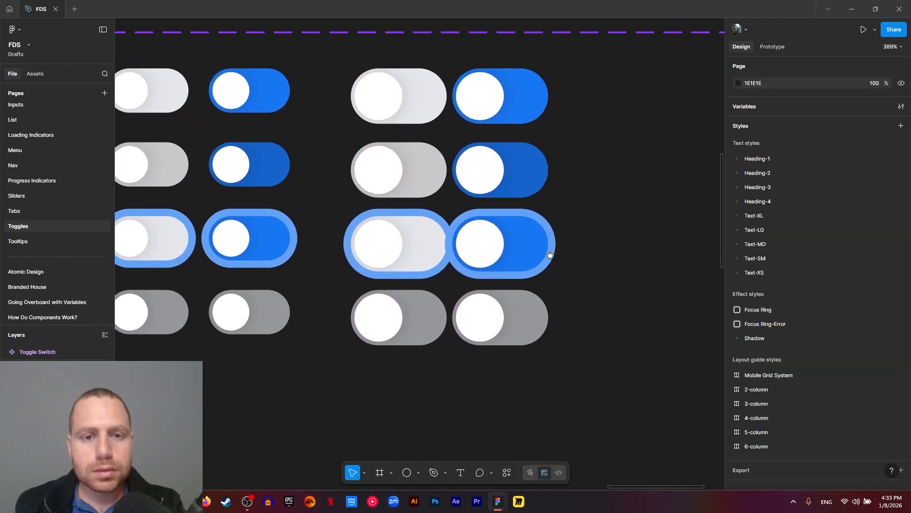
left_click(525, 88)
left_click(527, 168, "shift")
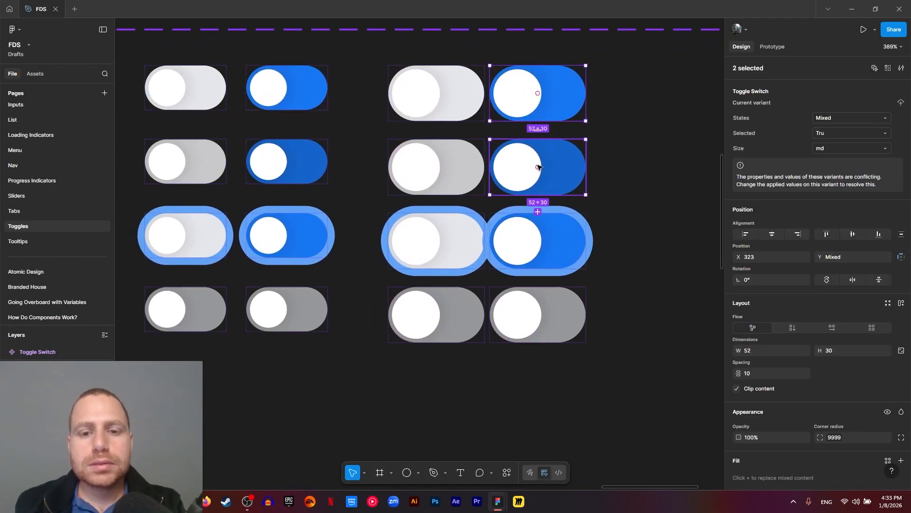
left_click(517, 244, "shift")
left_click(523, 315, "shift")
key("Right")
key("Right")
key("Right")
key("Right")
key("Right")
key("Right")
key("Right")
key("Right")
key("Right")
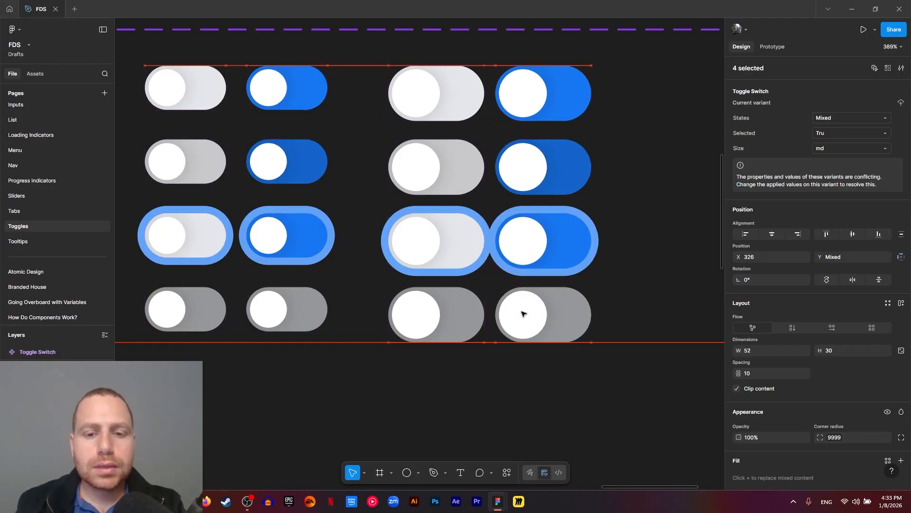
key("Right")
key("Right")
key("Right")
key("Right")
key("Right")
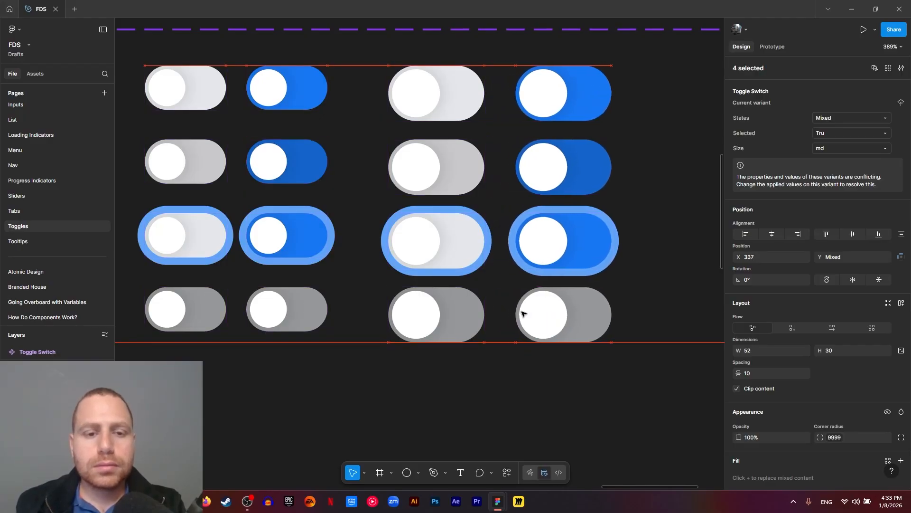
Step: Narrow the four selected toggles in the last column to 49 wide
scroll(522, 313, "down", 5)
key("ctrl+Left")
key("ctrl+Left")
key("ctrl+Left")
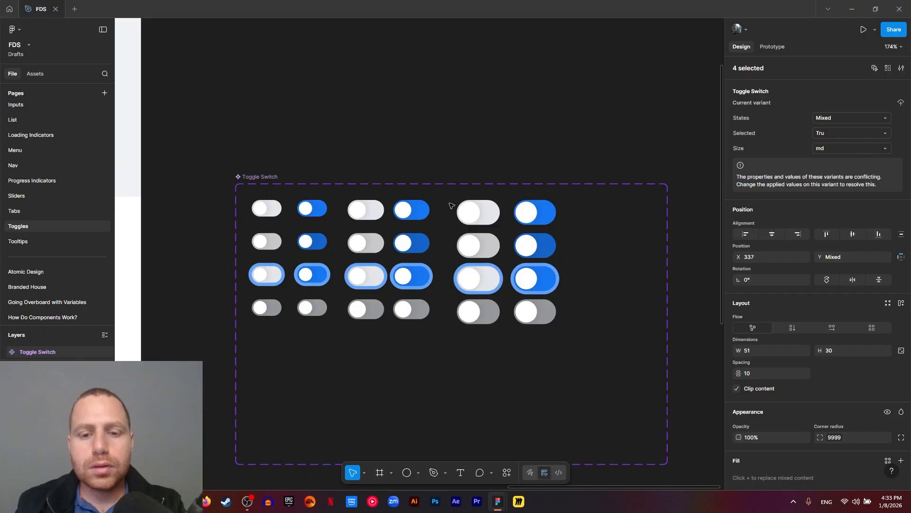
Step: Set the Size property to lg for all eight of the largest toggle variants
left_click_drag(434, 125, 619, 377)
type("lg")
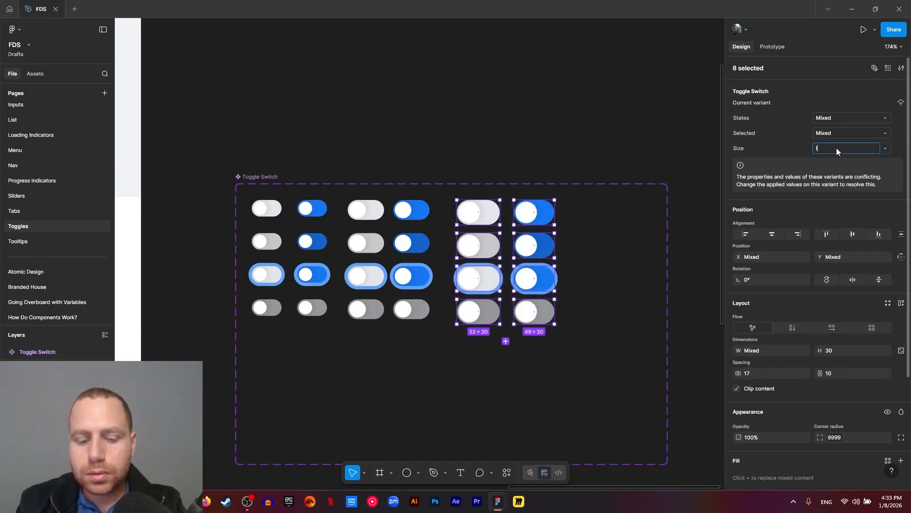
left_click(432, 136)
key("ctrl+a")
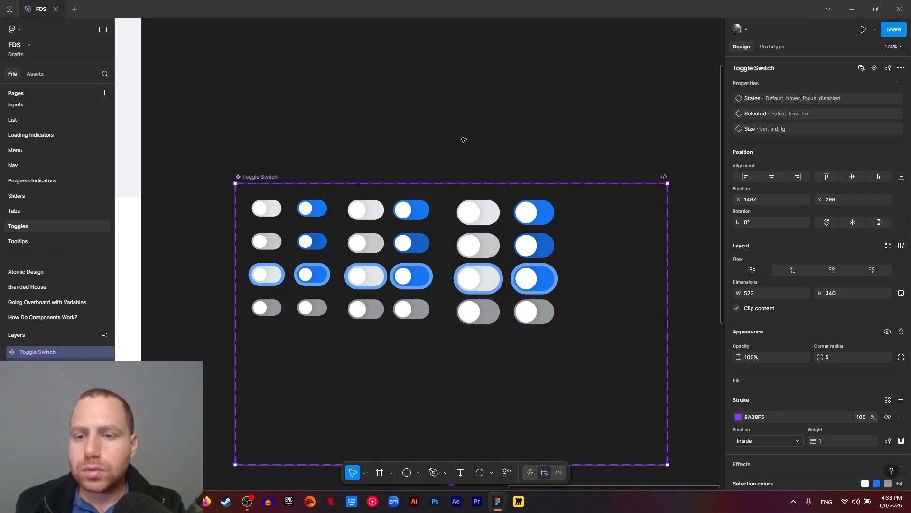
Step: Shrink the Toggle Switch component set's frame to 403 × 194 so it fits closely around its variants
scroll(427, 119, "down", 1)
scroll(427, 119, "right", 1)
key("Escape")
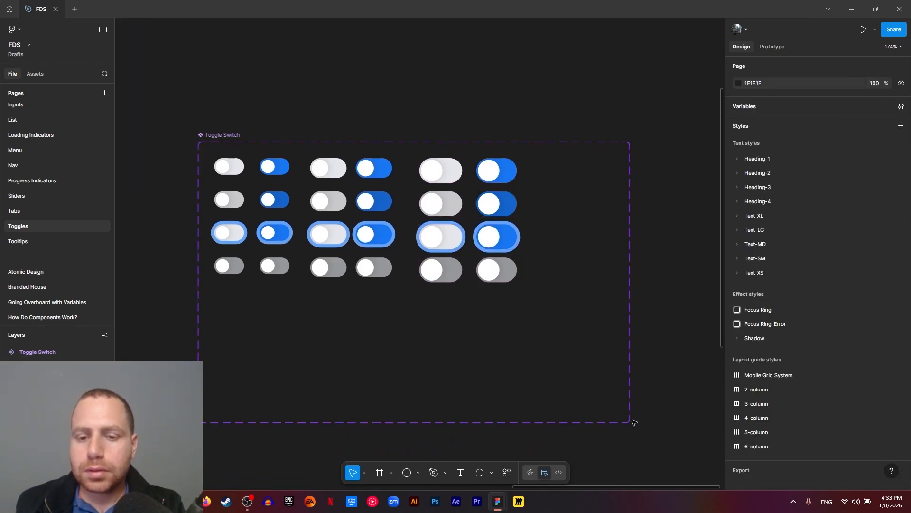
left_click(526, 232)
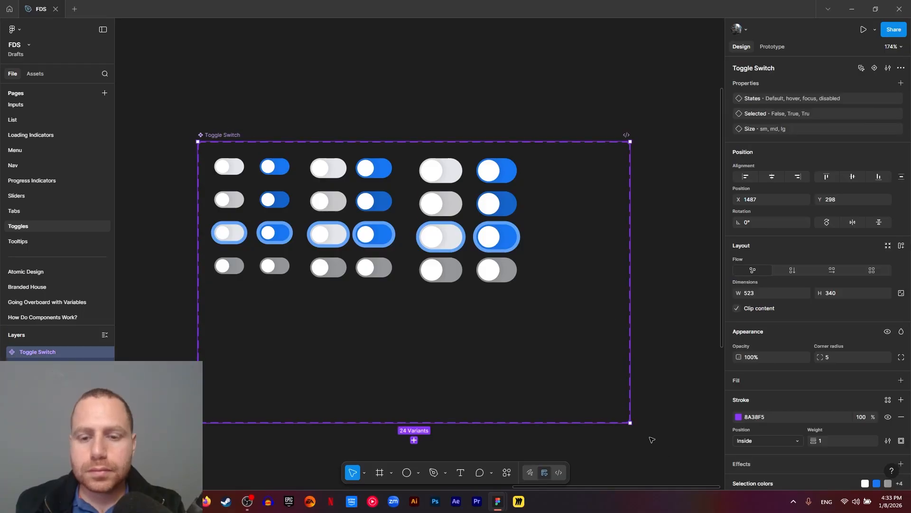
left_click_drag(630, 424, 530, 302)
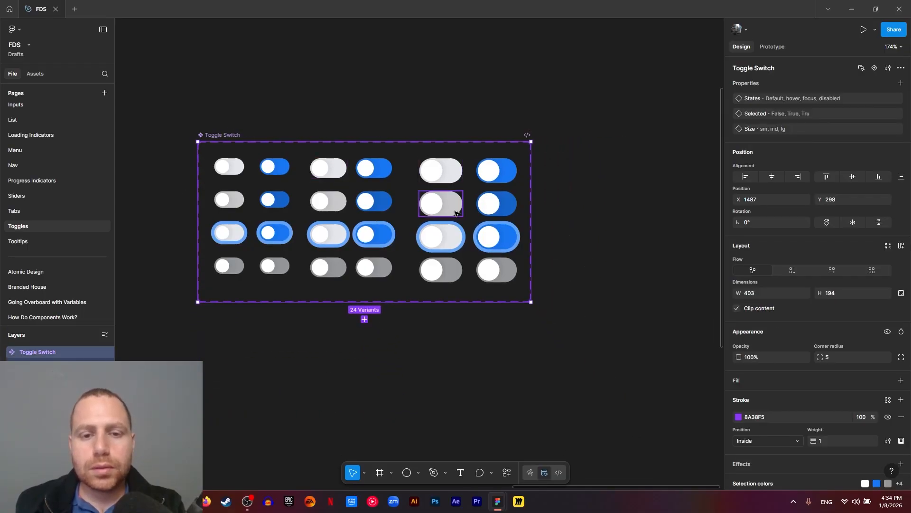
Step: Rename the Toggle Switch set's misspelled Selected value "Tru" to "True"
left_click(439, 169)
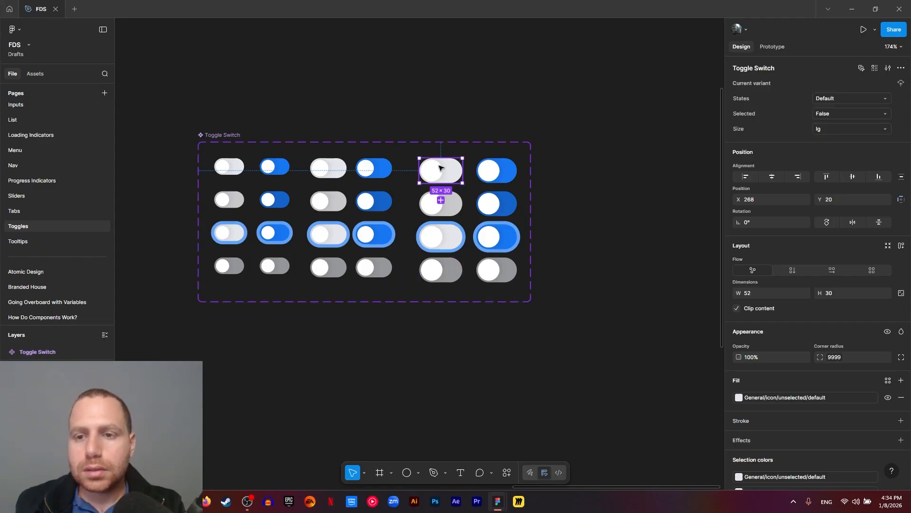
left_click(506, 171)
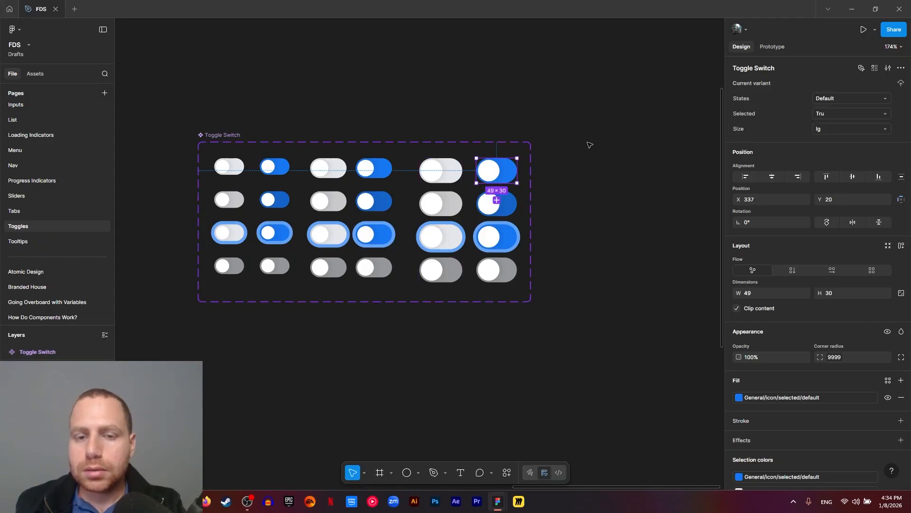
left_click_drag(234, 136, 237, 137)
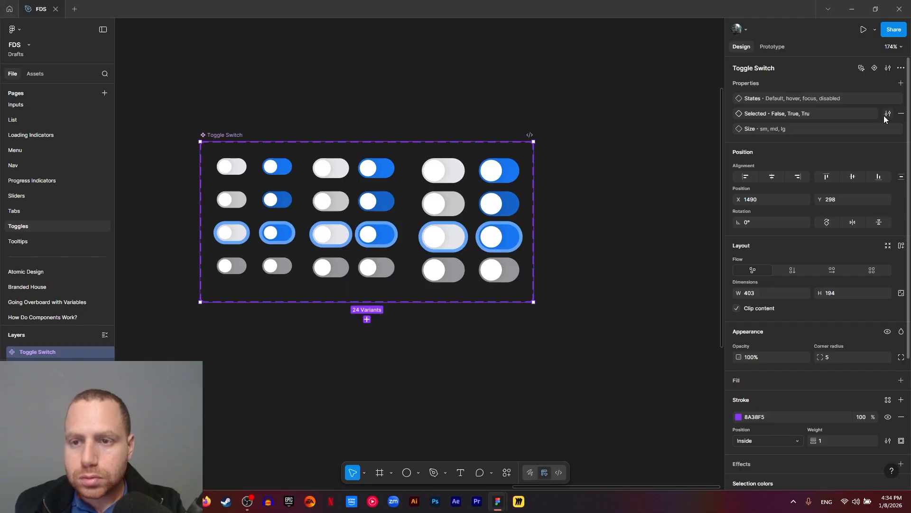
left_click(820, 117)
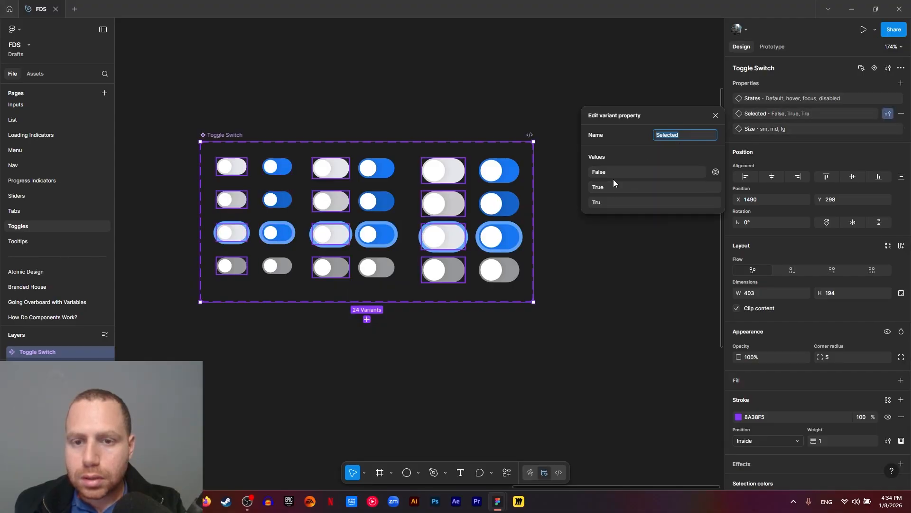
double_click(608, 203)
type("True")
left_click(631, 261)
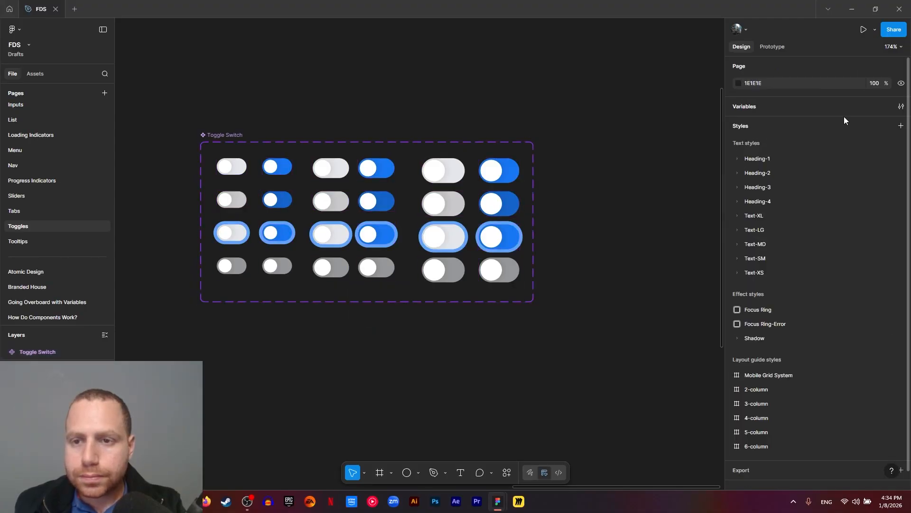
left_click(213, 165)
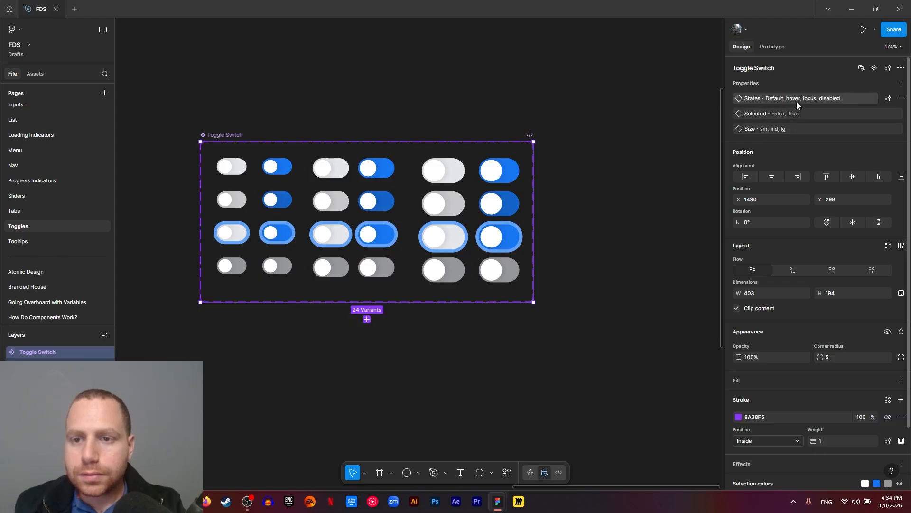
left_click(586, 275)
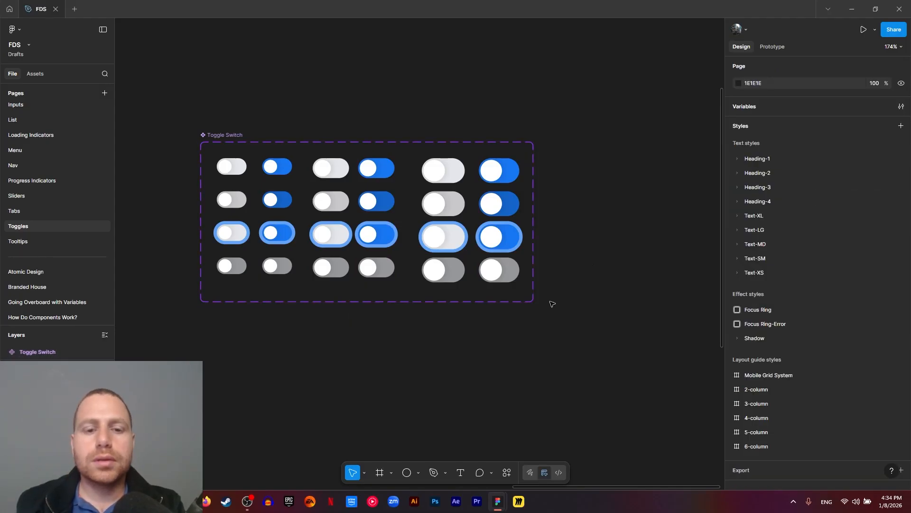
Step: Move the Toggle Switch component set into the white area of the Toggles frame, at X 418, Y 371
scroll(236, 330, "down", 3)
left_click_drag(199, 327, 468, 230)
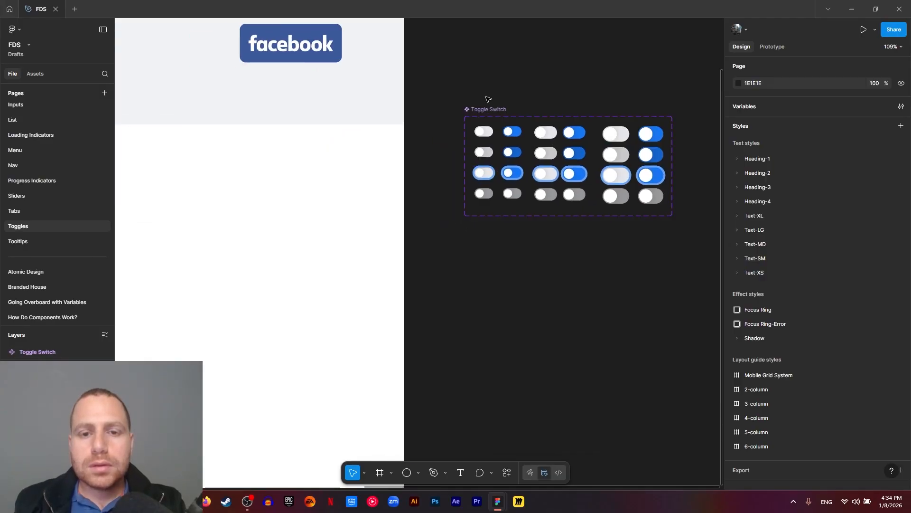
left_click_drag(484, 110, 154, 213)
left_click_drag(267, 177, 693, 167)
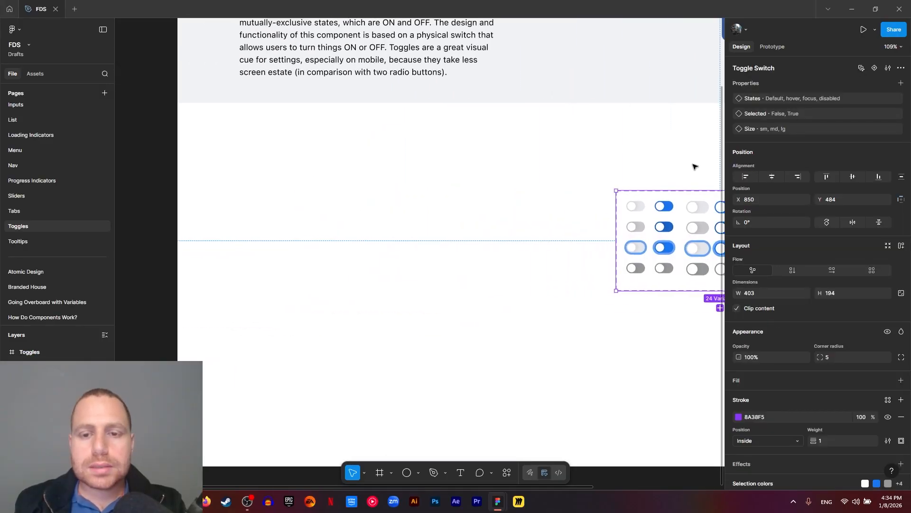
left_click_drag(642, 199, 424, 141)
scroll(631, 330, "down", 5)
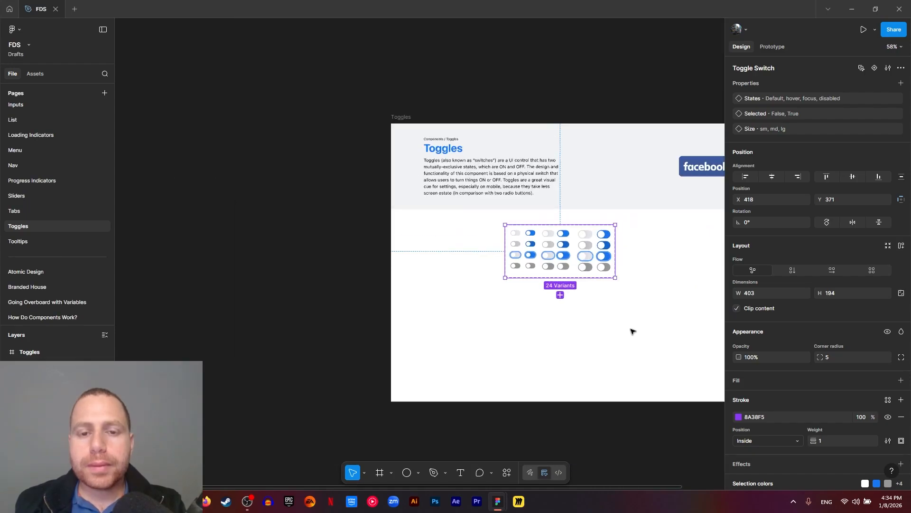
left_click_drag(631, 329, 468, 284)
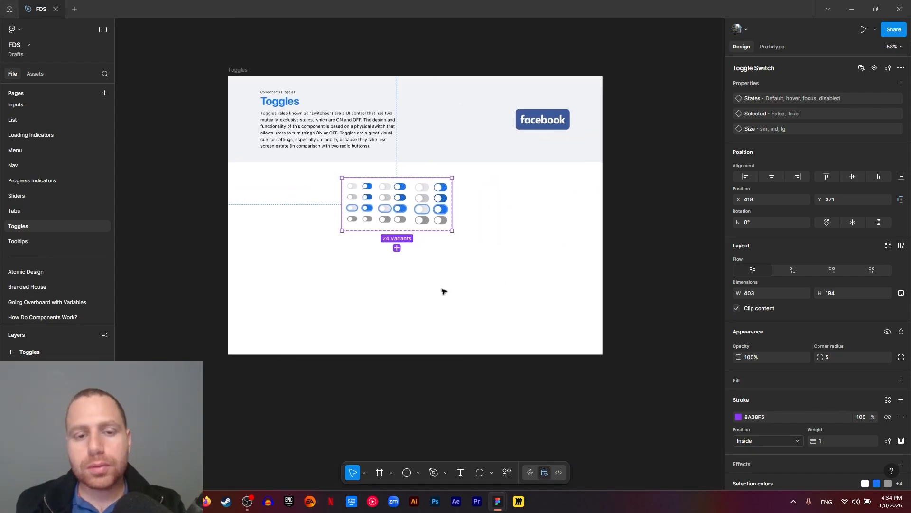
scroll(442, 291, "down", 2)
scroll(348, 270, "up", 3)
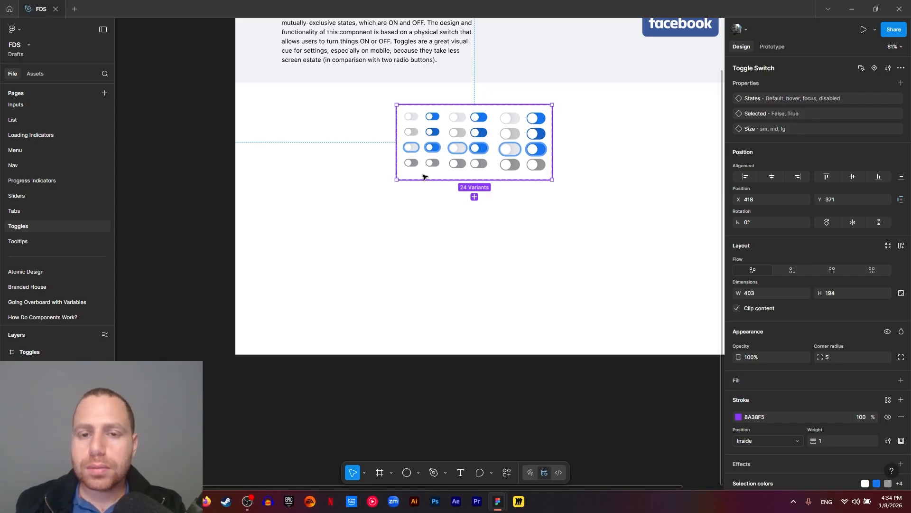
scroll(553, 347, "right", 4)
scroll(554, 346, "down", 2)
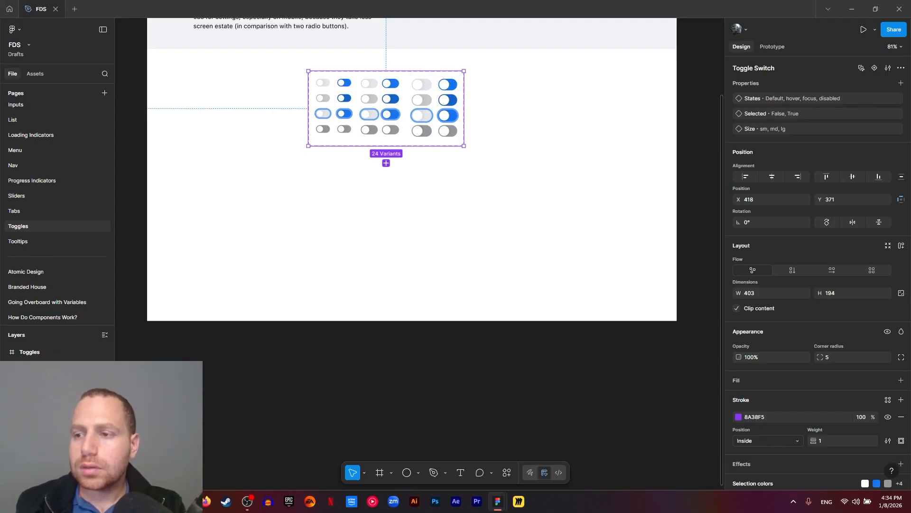
Step: Search the assets for "icon" and place a content_copy icon on the empty canvas below the Toggles frame
left_click(445, 388)
left_click(41, 74)
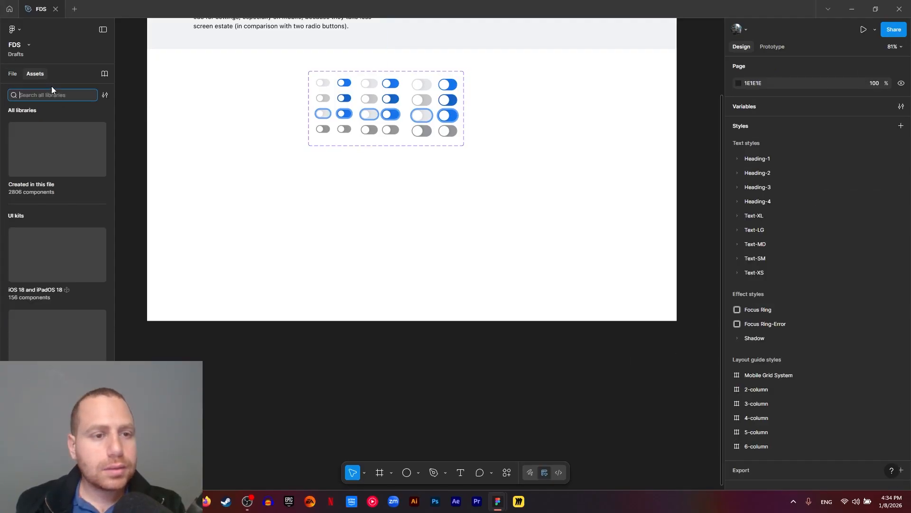
type("icon")
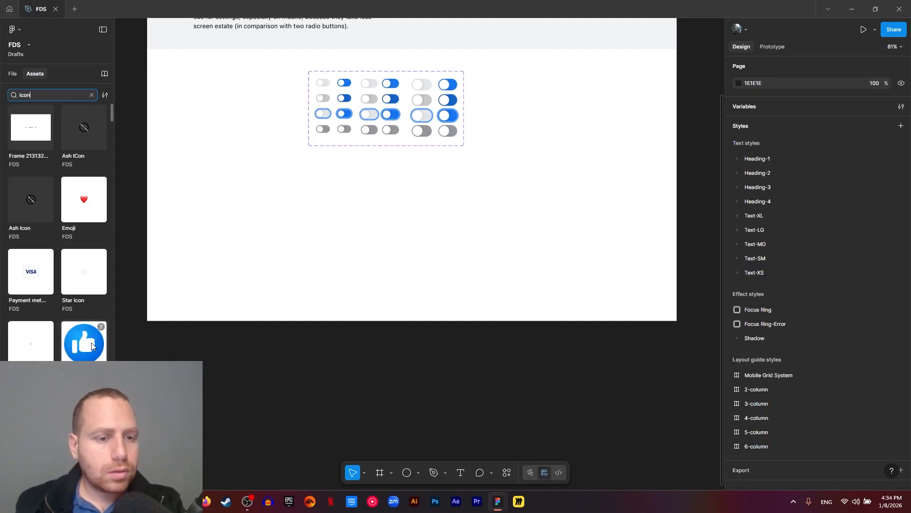
scroll(28, 221, "down", 4)
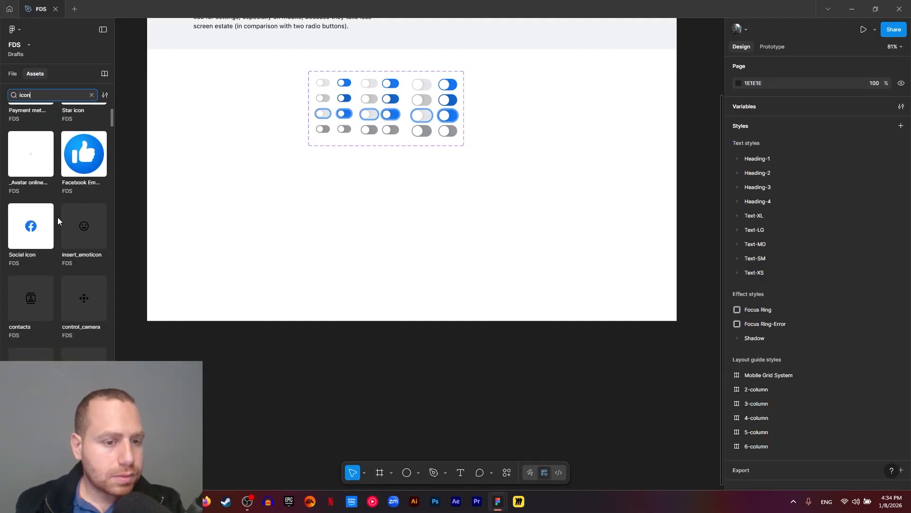
scroll(57, 221, "down", 2)
left_click_drag(78, 353, 469, 422)
scroll(446, 361, "up", 5)
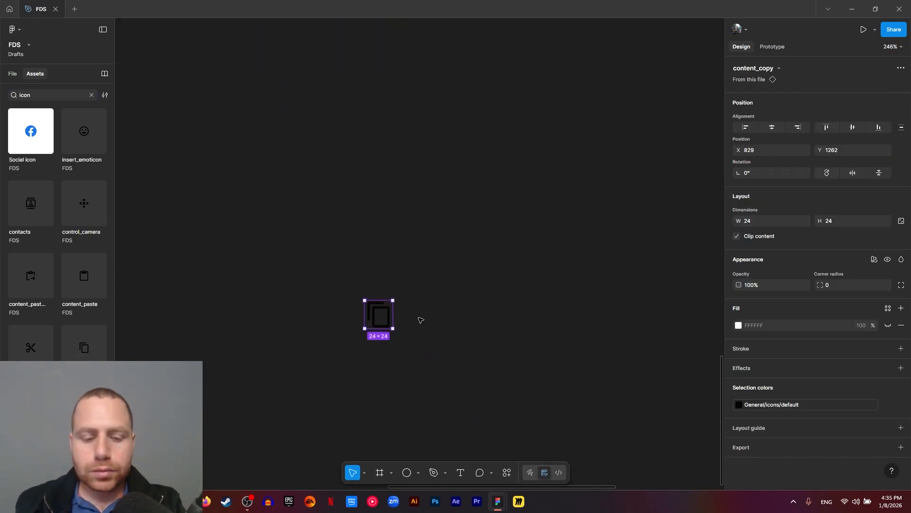
key("t")
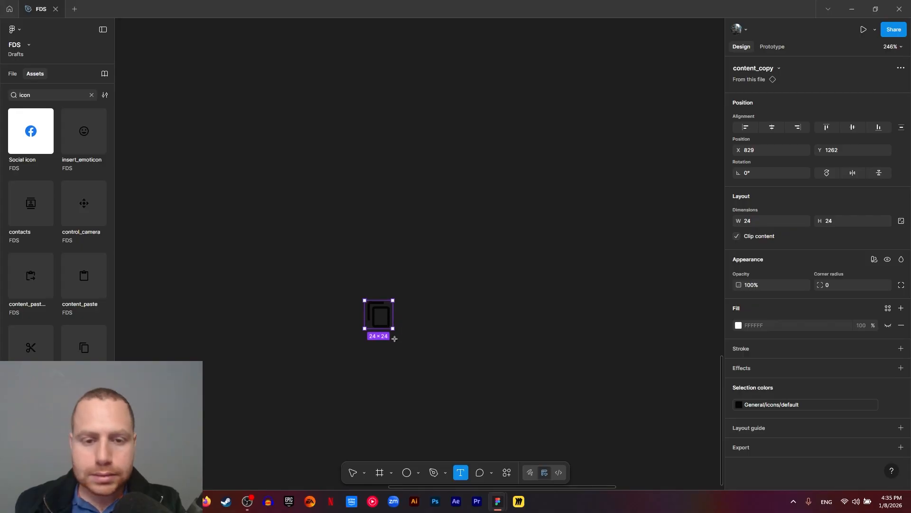
left_click(420, 288)
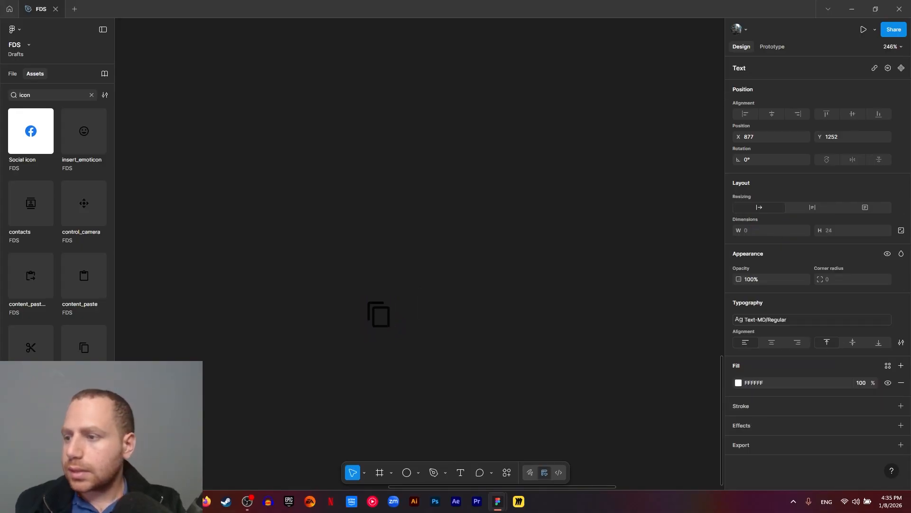
key("Escape")
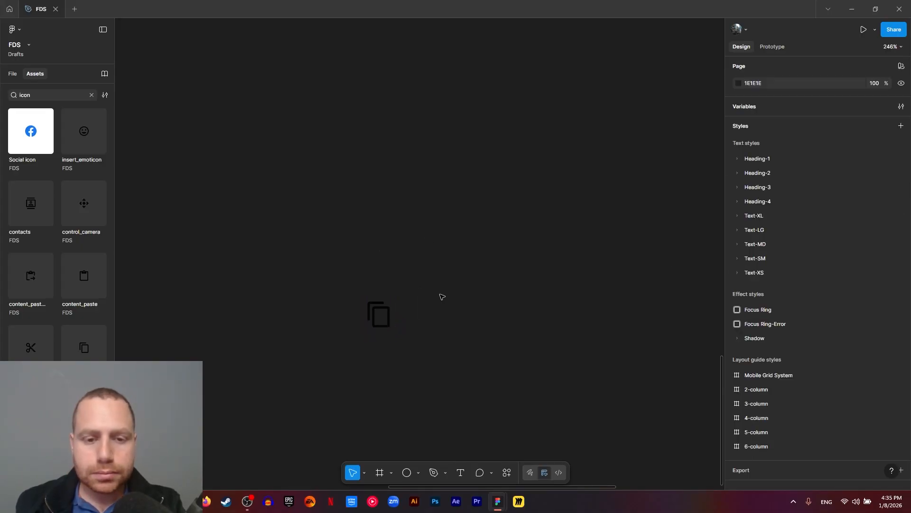
Step: Add the text "Remember me" beside the copy icon in the Text-SM/Medium style
key("t")
left_click(419, 289)
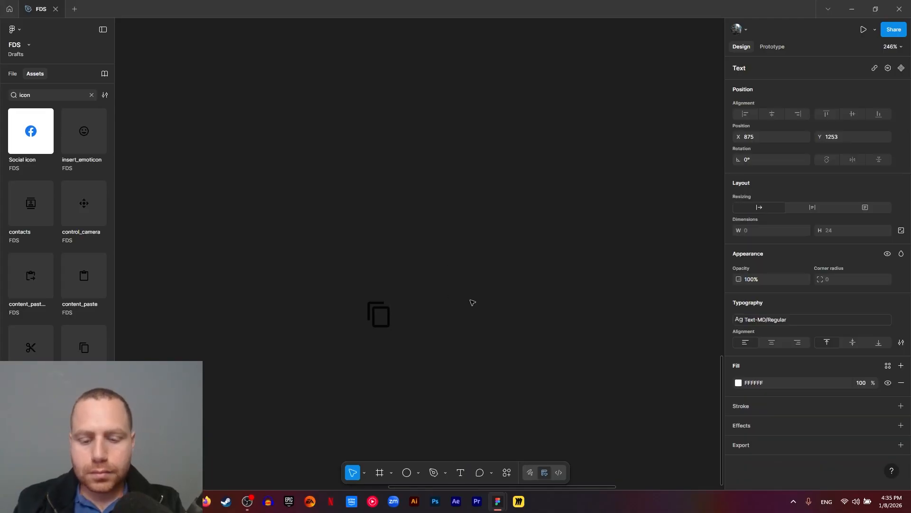
left_click(788, 323)
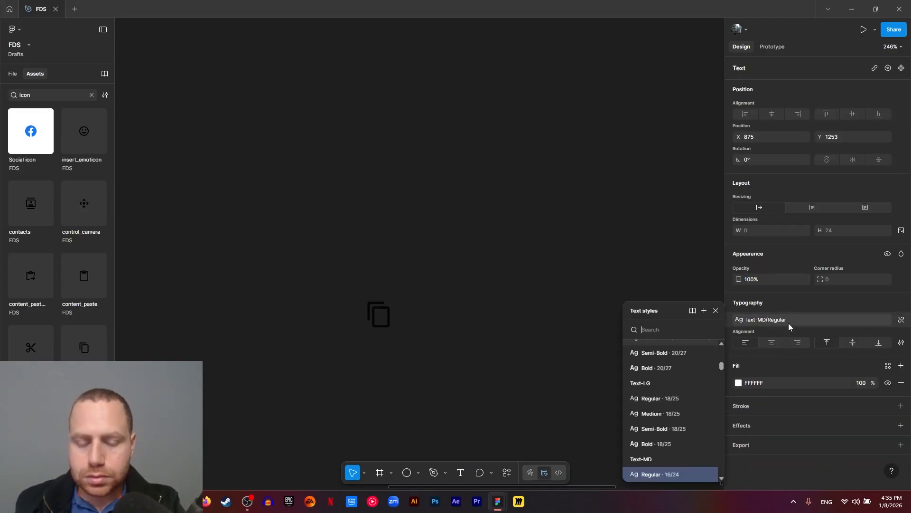
type("sm")
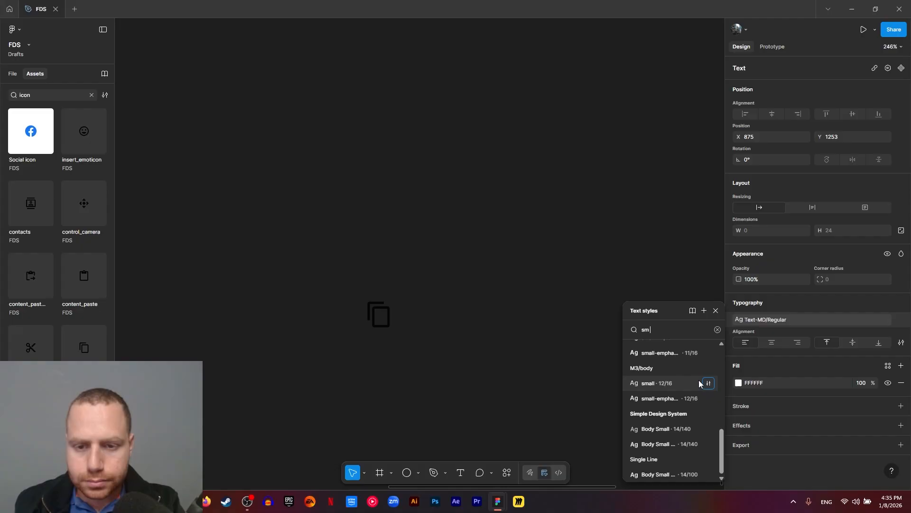
scroll(660, 405, "up", 6)
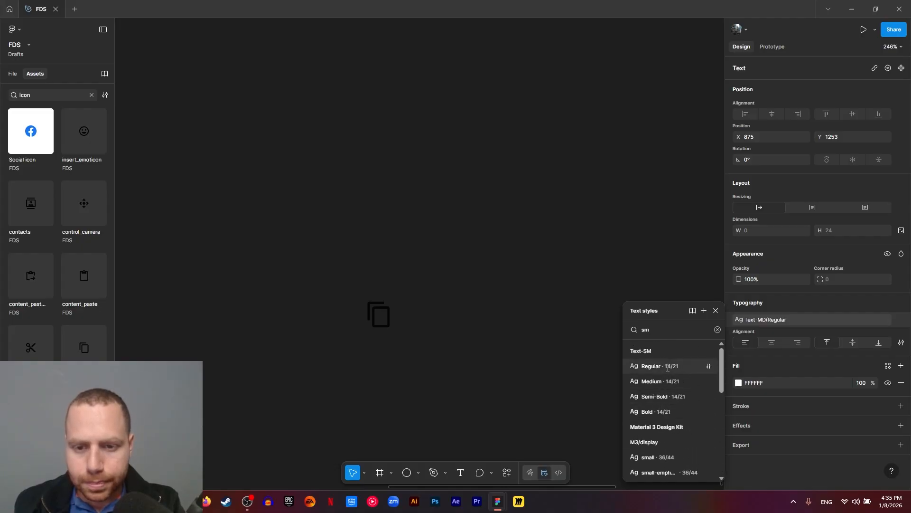
left_click(660, 382)
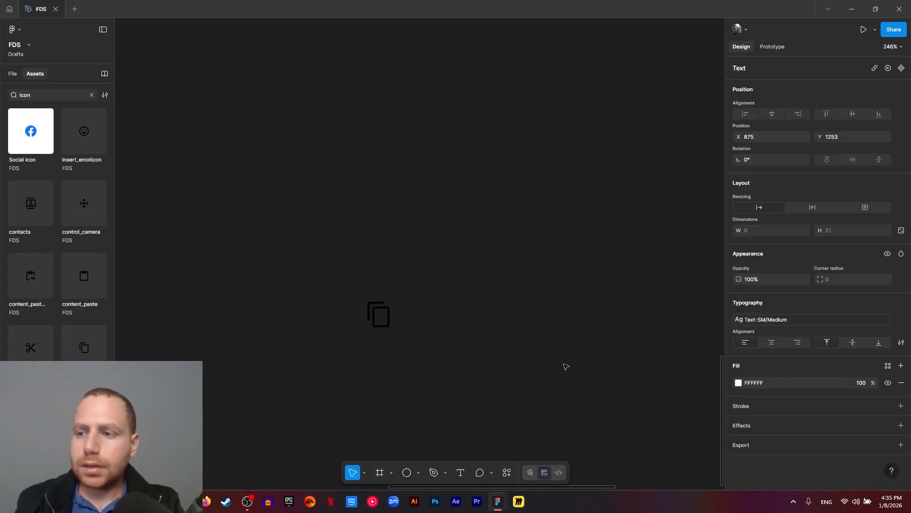
type("Reme")
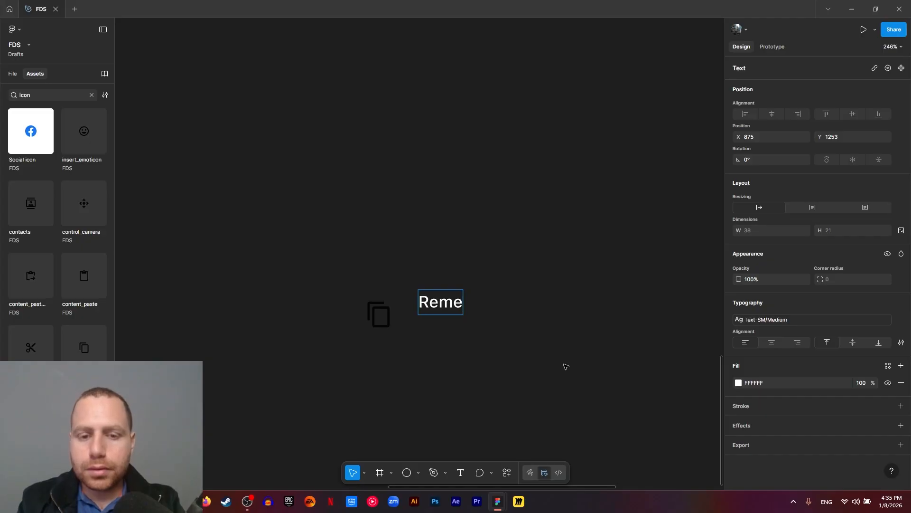
type("mber me")
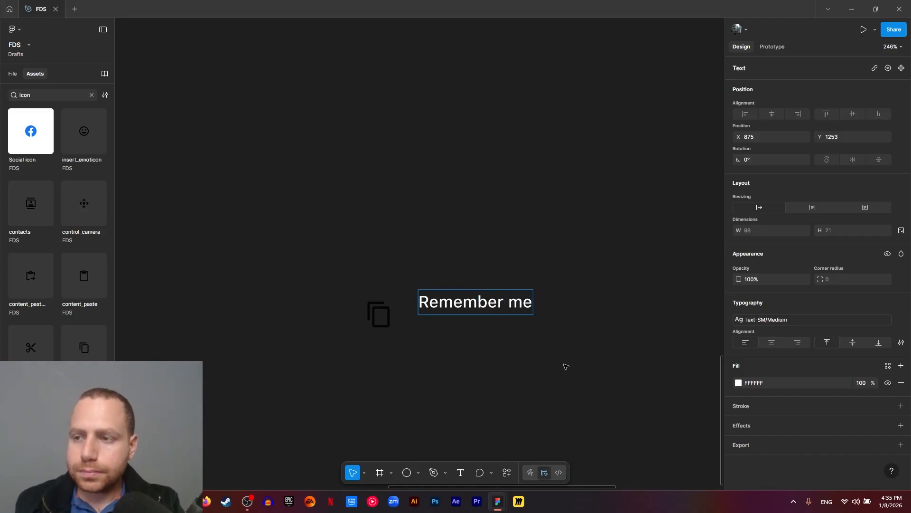
key("Escape")
Step: Set the "Remember me" text's fill to the General/text/default colour variable
double_click(442, 307)
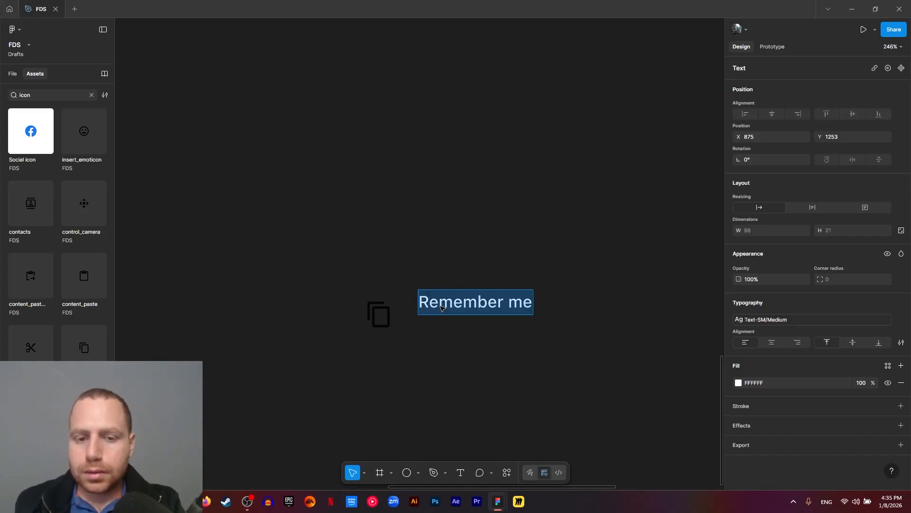
left_click(739, 382)
left_click(659, 248)
type("text")
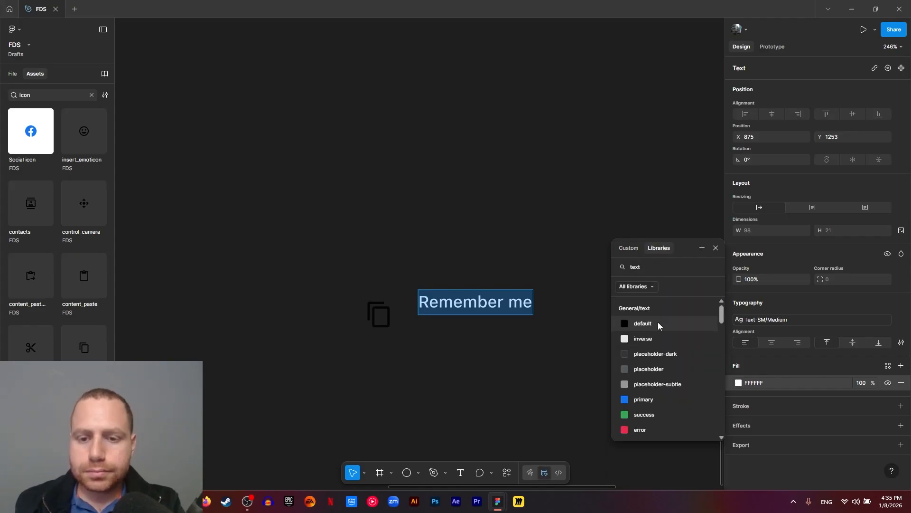
left_click(658, 325)
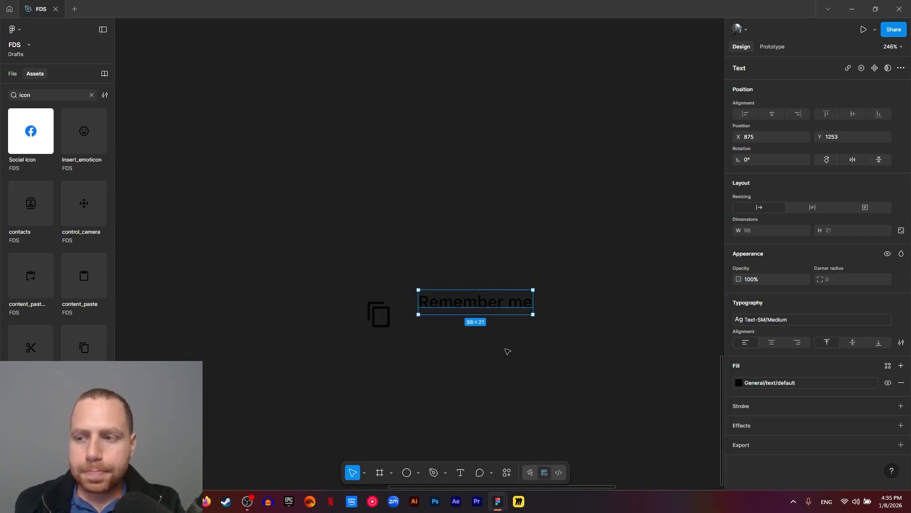
Step: Duplicate "Remember me" directly below itself at Y 1282 and change the copy to "Save my login details for next time"
left_click_drag(477, 307, 474, 338)
double_click(473, 339)
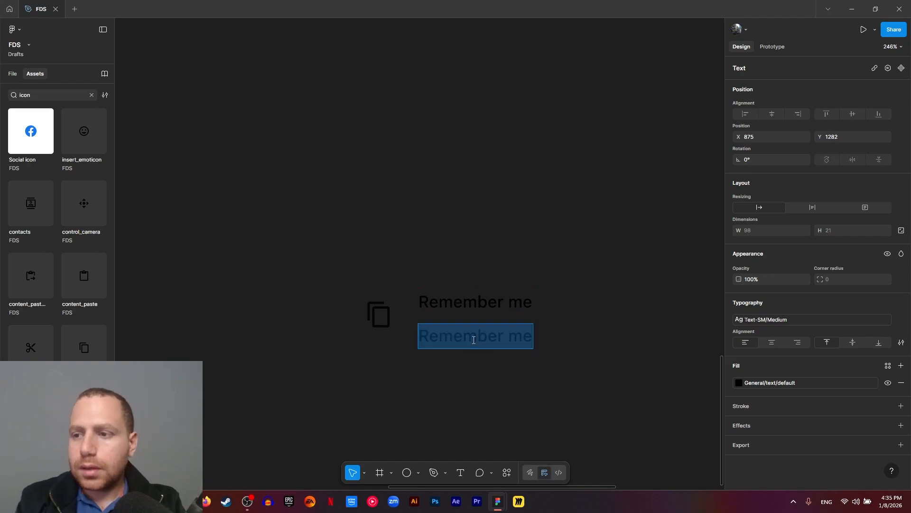
type("Save my")
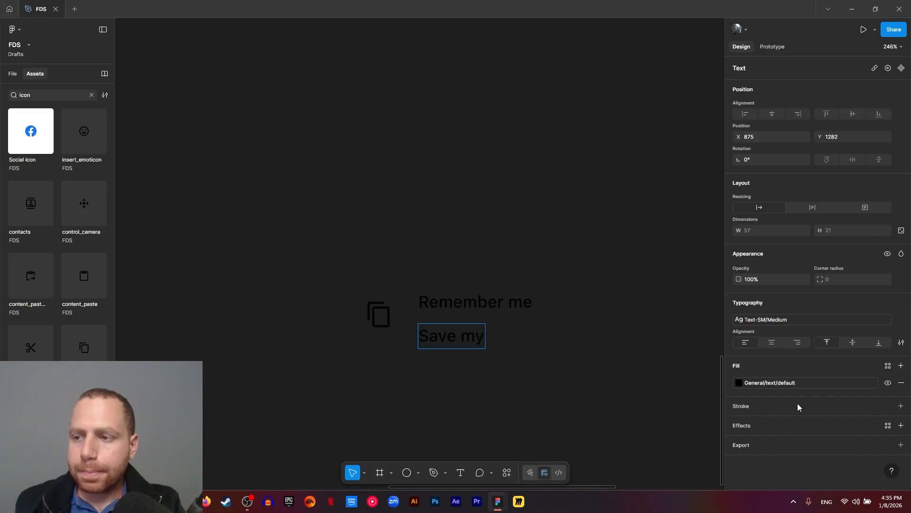
key("ctrl+a")
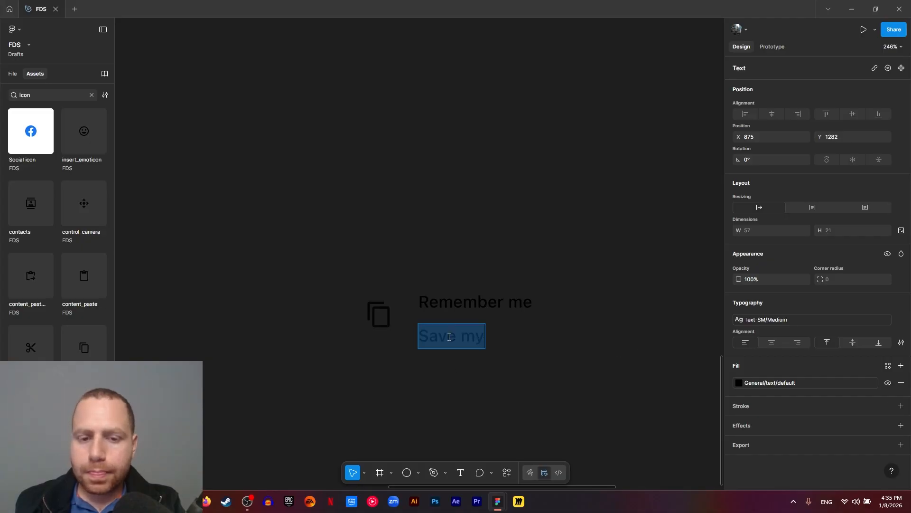
left_click(477, 337)
type("y logi")
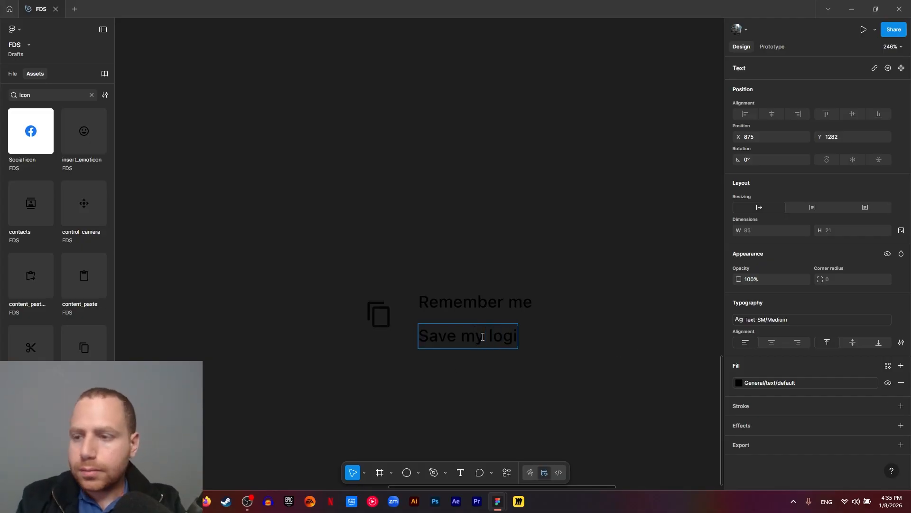
type("n detail")
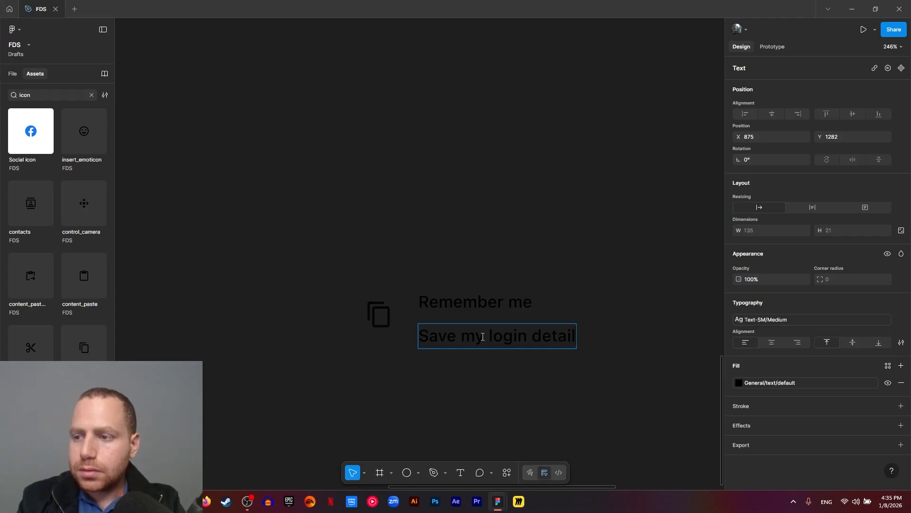
key("BackSpace")
type("s")
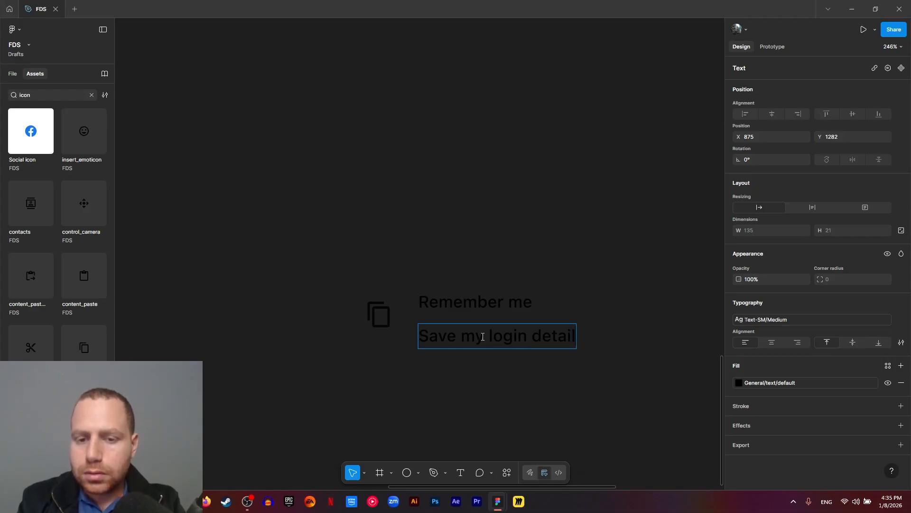
type(" for")
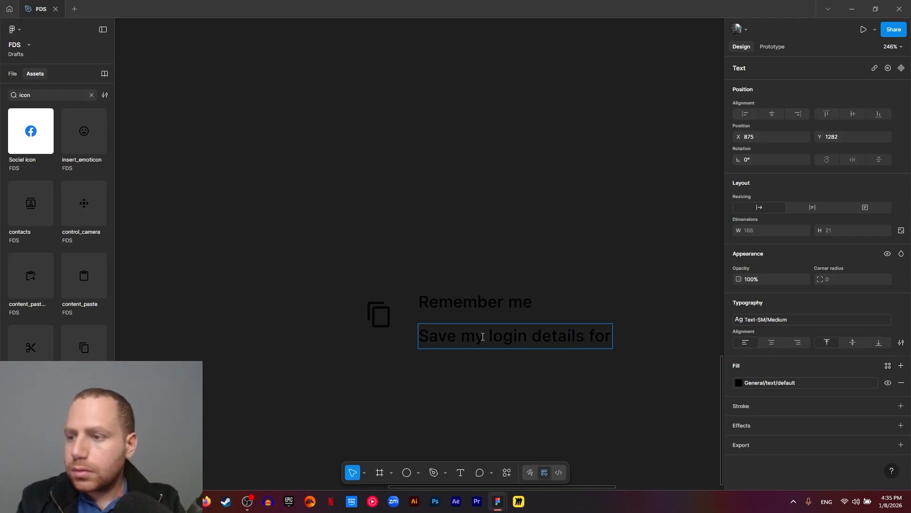
type(" next tim")
type("e")
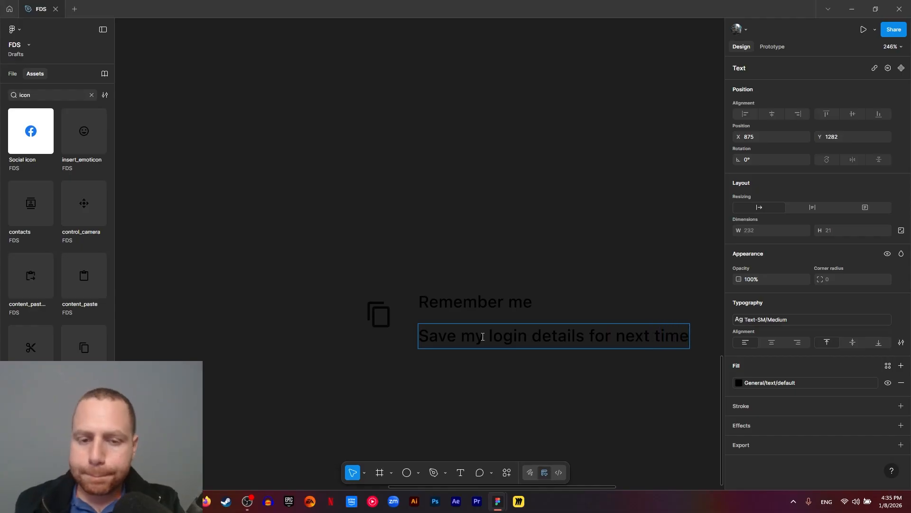
key("Escape")
Step: Give the "Save my login details for next time" text the General/text/placeholder fill and the Text-SM/Regular style
left_click(757, 382)
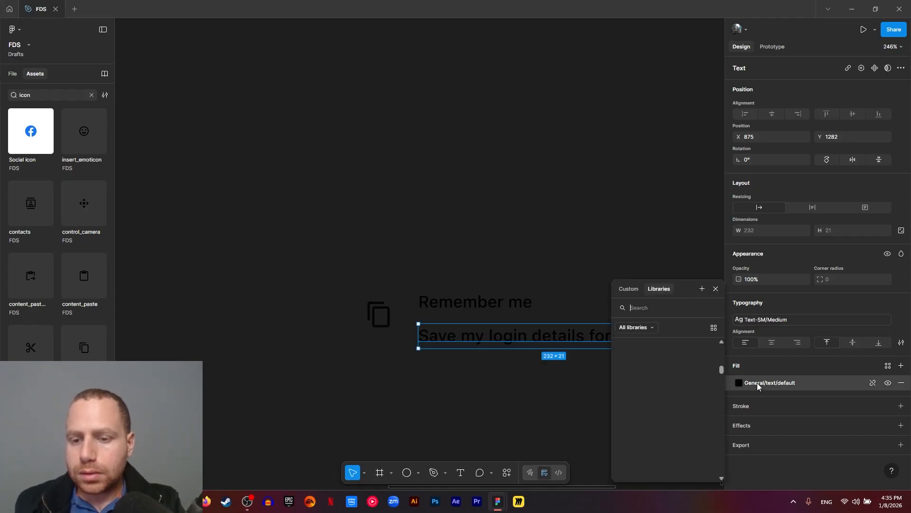
left_click(670, 467)
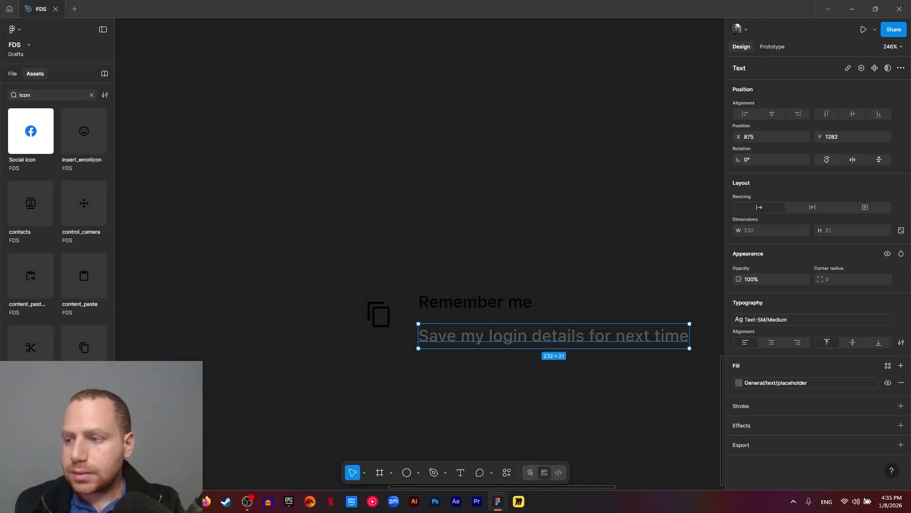
double_click(533, 333)
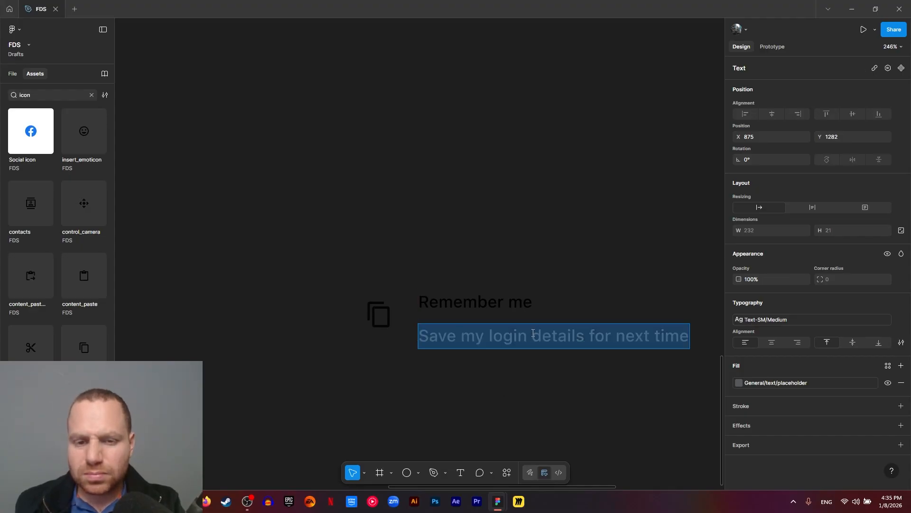
left_click(771, 320)
left_click(679, 456)
key("Escape")
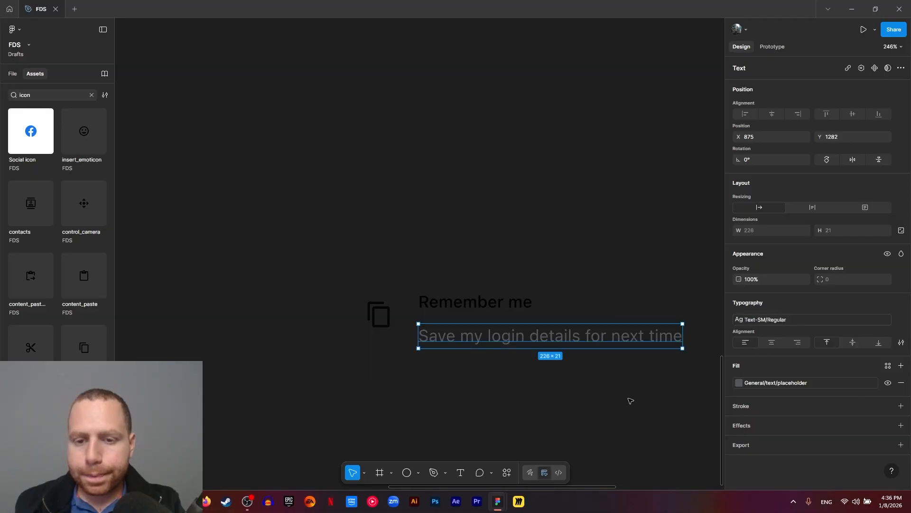
Step: Place an instance of the selected, default, md Toggle Switch to the right of the two texts, at X 1176, Y 1269
left_click_drag(630, 399, 507, 352)
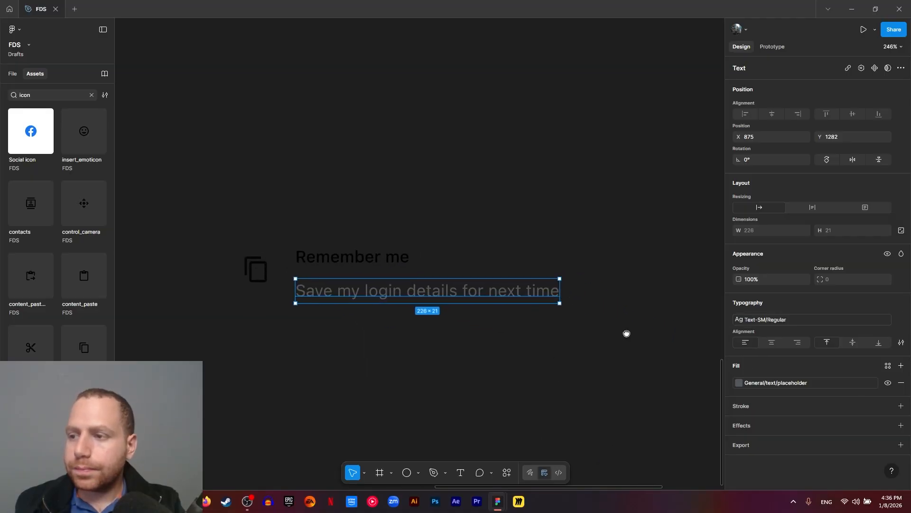
left_click_drag(627, 332, 539, 328)
scroll(539, 328, "down", 10, "ctrl")
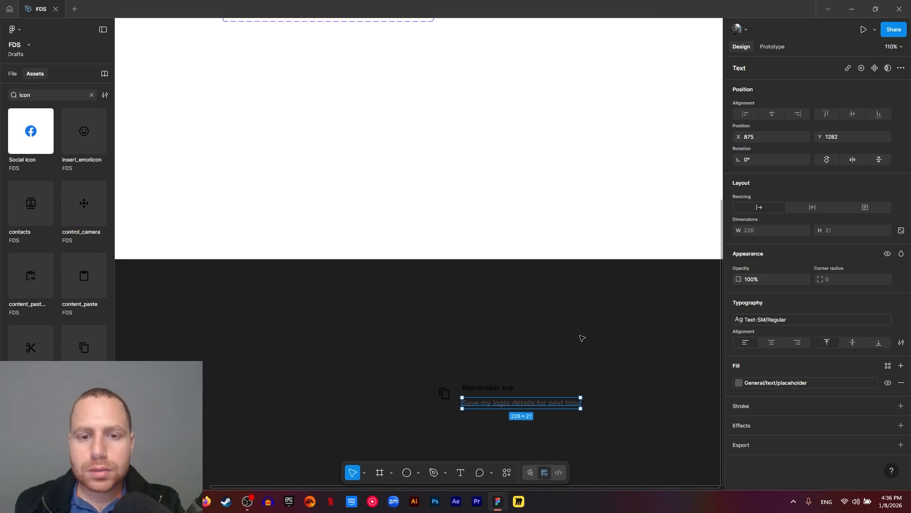
scroll(517, 187, "up", 3, "ctrl")
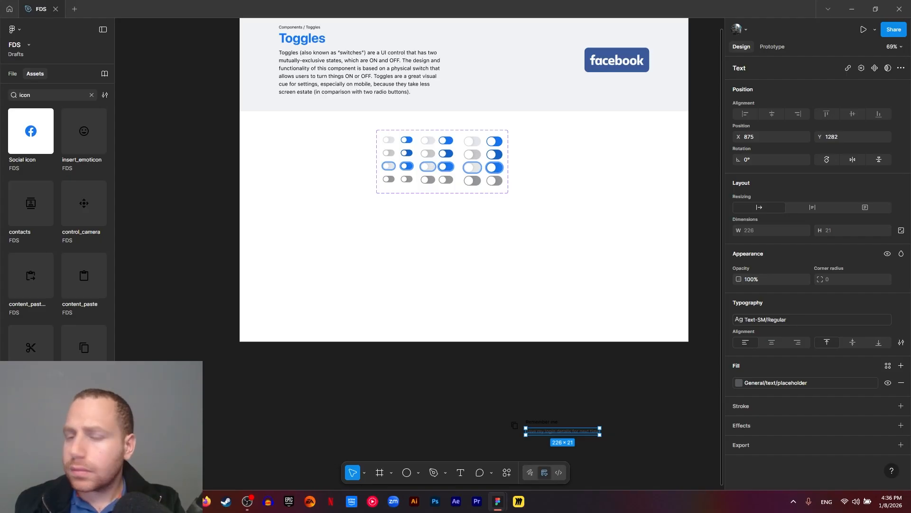
left_click(451, 142)
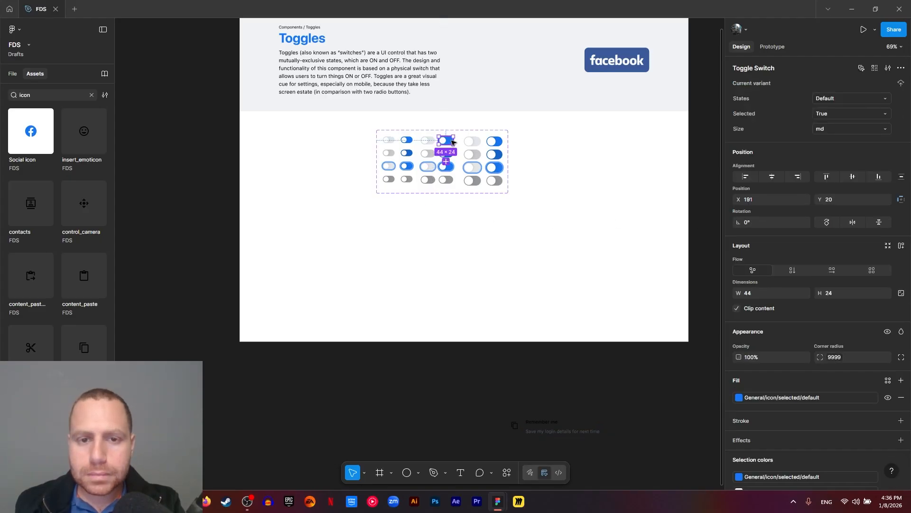
left_click_drag(451, 141, 557, 351)
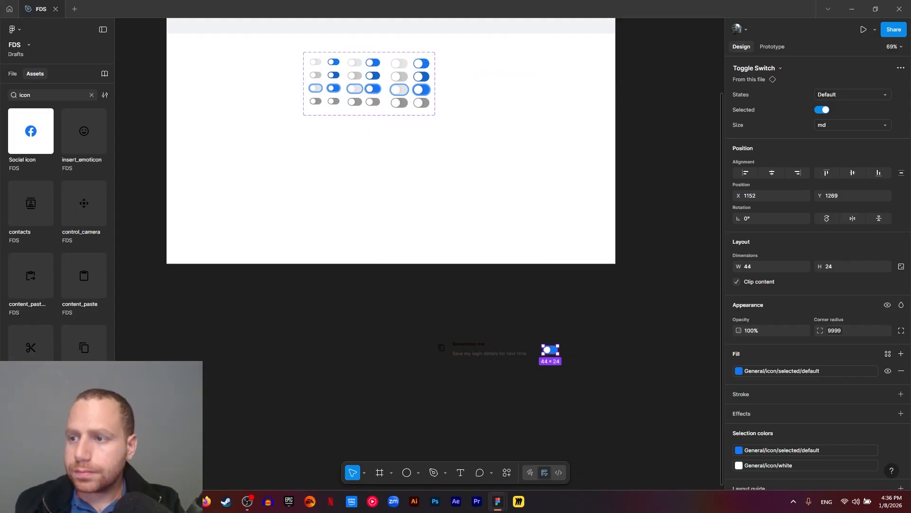
scroll(536, 356, "up", 5)
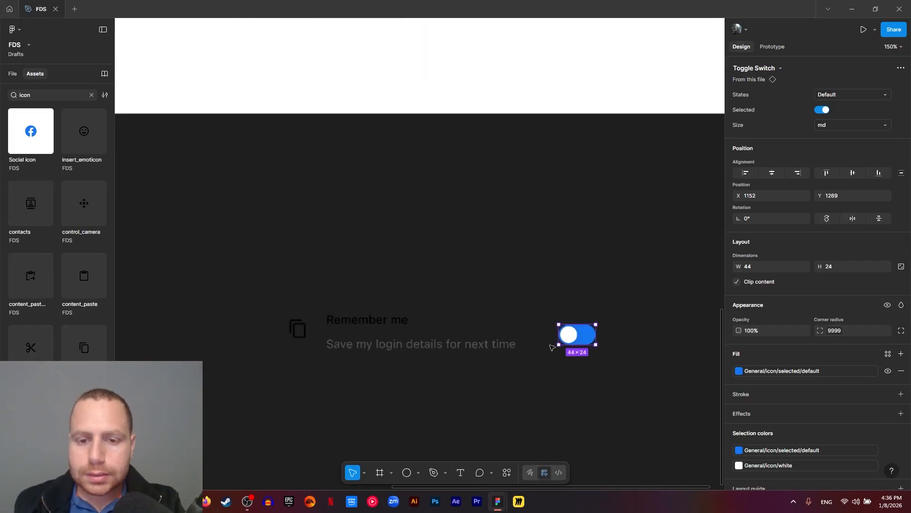
key("shift+Right")
key("shift+Right")
key("Right")
key("Right")
key("Right")
key("Right")
Step: Add the text "Anywhere" between the login description and the toggle, at X 1111, Y 1272
key("t")
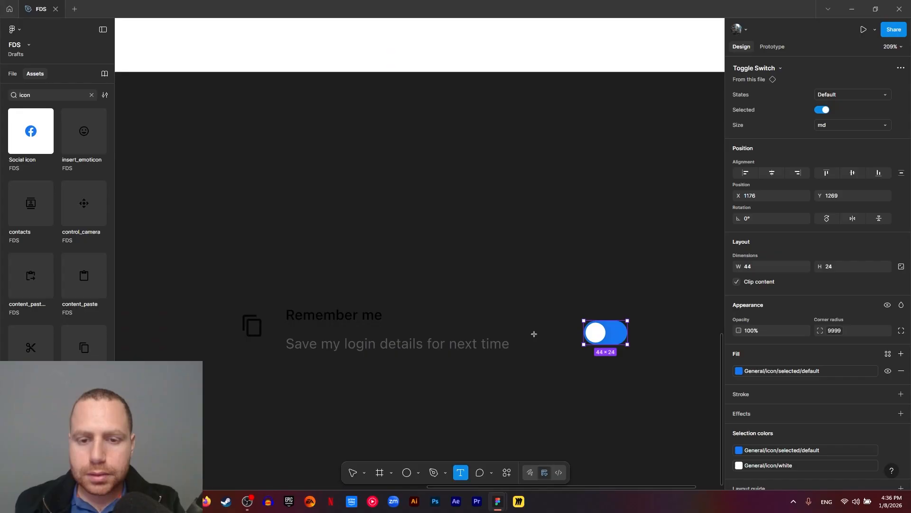
left_click(531, 337)
type("Anywhere")
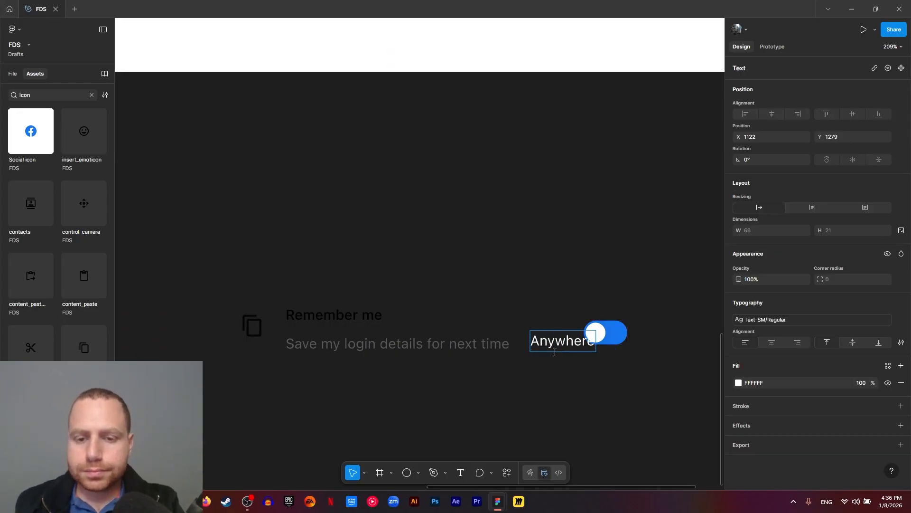
key("Escape")
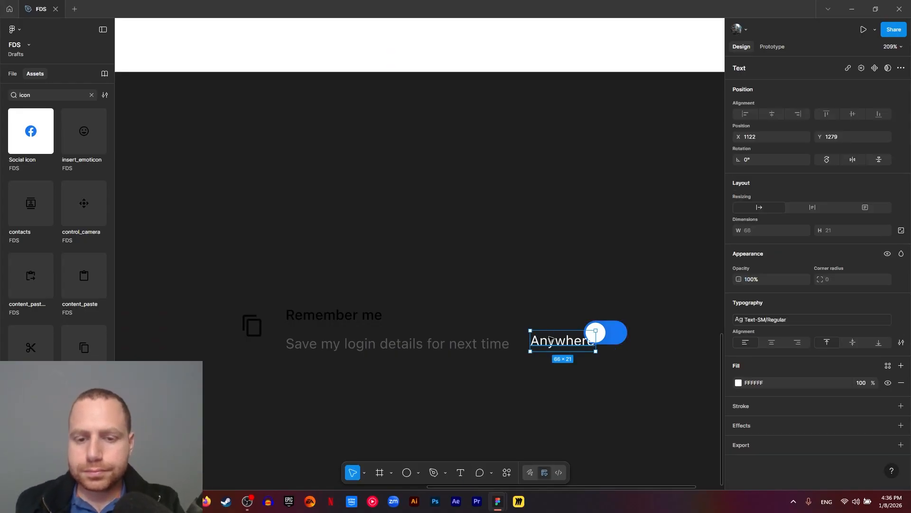
left_click_drag(551, 340, 541, 333)
Step: Give the "Anywhere" text the General/text/placeholder-subtle fill and the Text-SM/Semi-Bold style
key("Return")
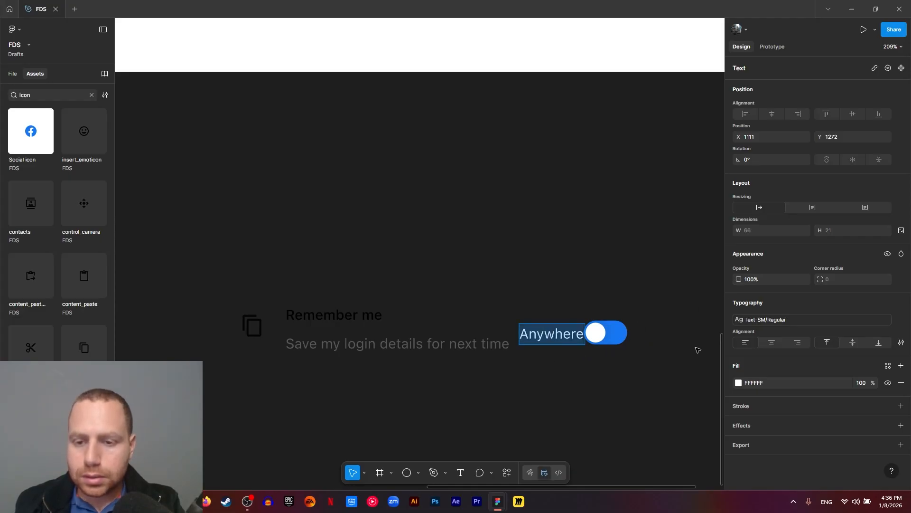
left_click(738, 382)
left_click(659, 247)
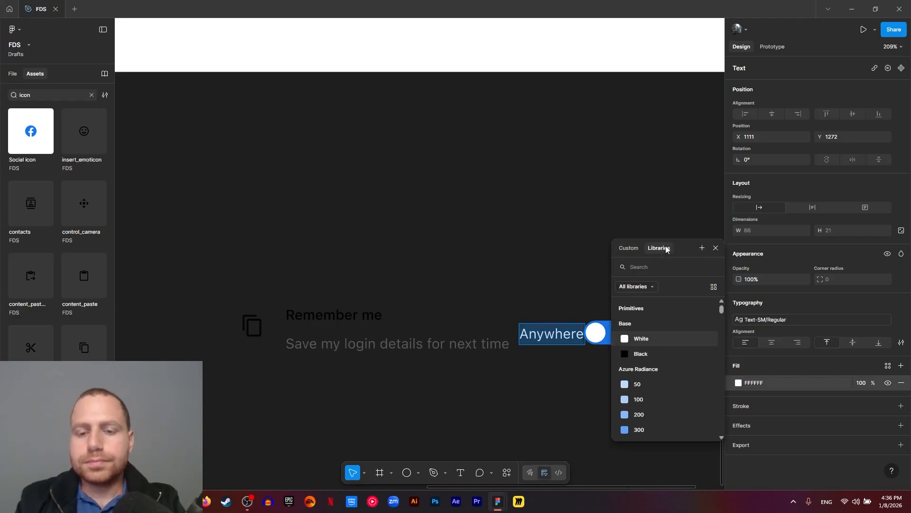
type("text pl")
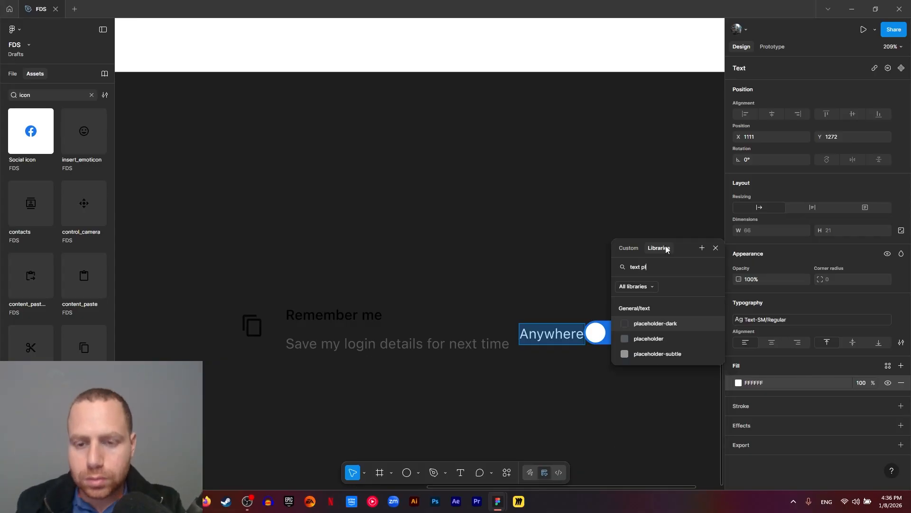
left_click(671, 354)
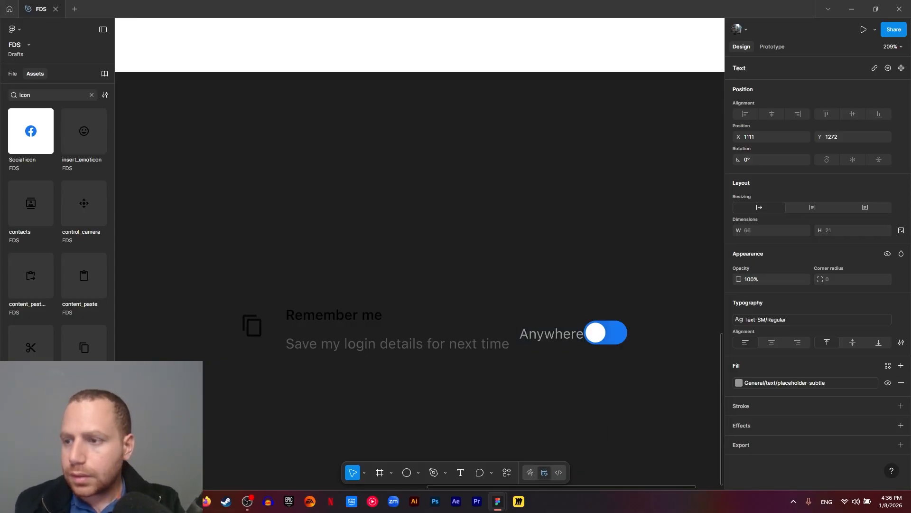
key("Return")
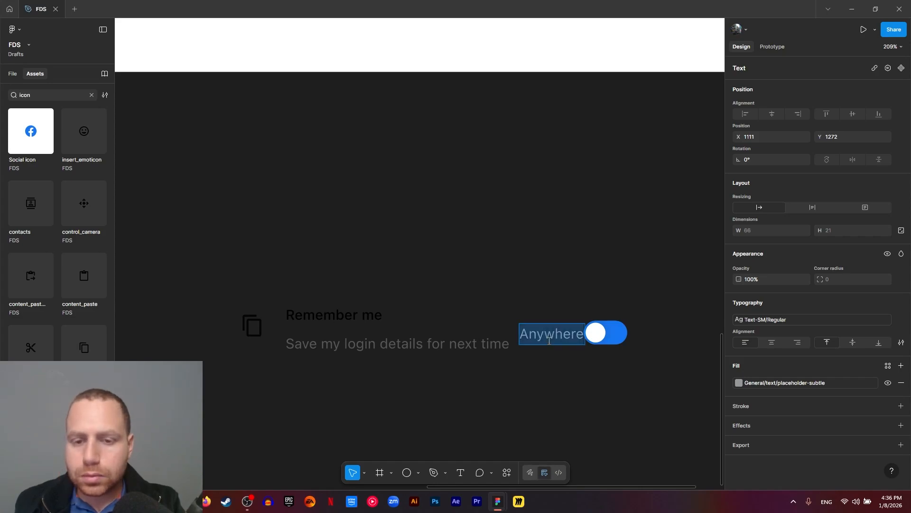
left_click(763, 324)
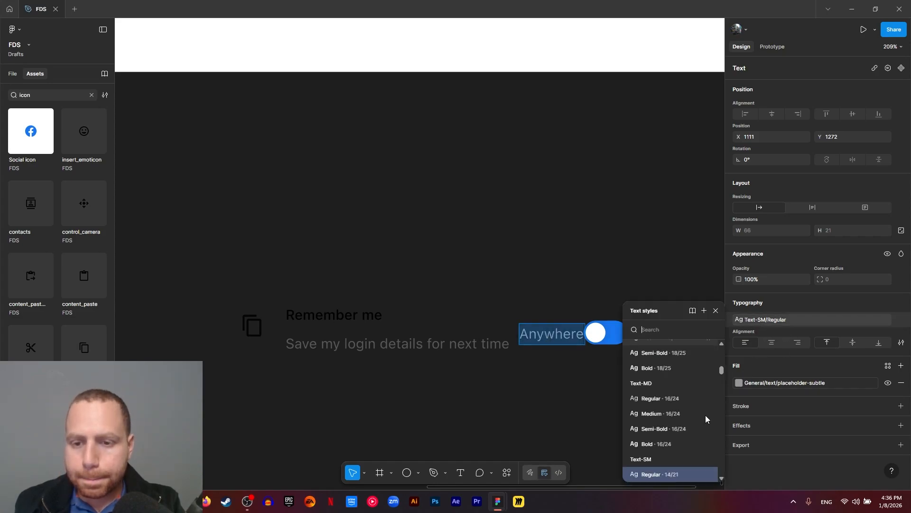
left_click(672, 458)
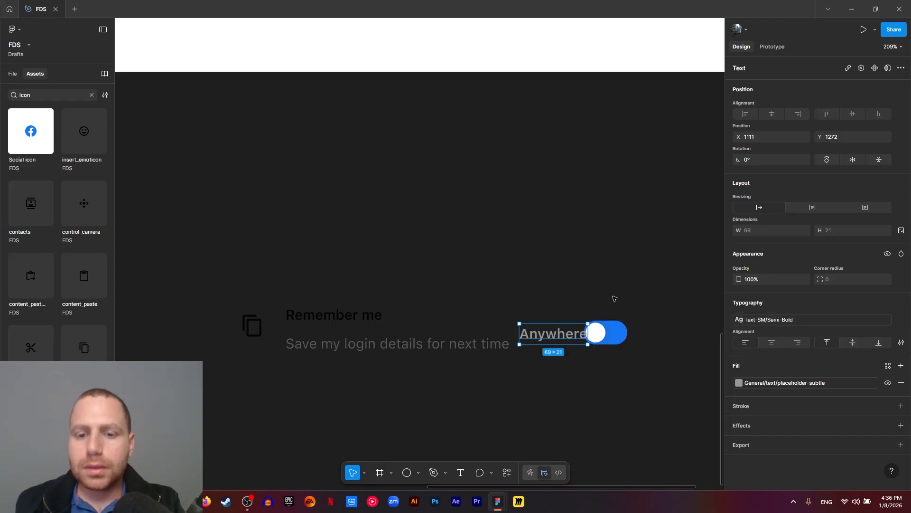
Step: Shift the toggle slightly right and move "Anywhere" to X 1116, Y 1272 so the two no longer overlap
left_click(611, 335)
left_click_drag(612, 335, 625, 334)
left_click(565, 341)
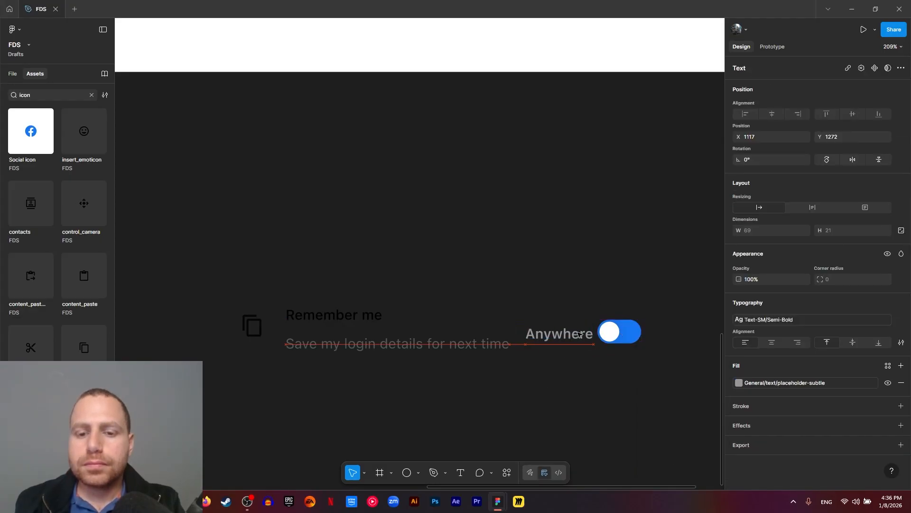
scroll(565, 345, "down", 3)
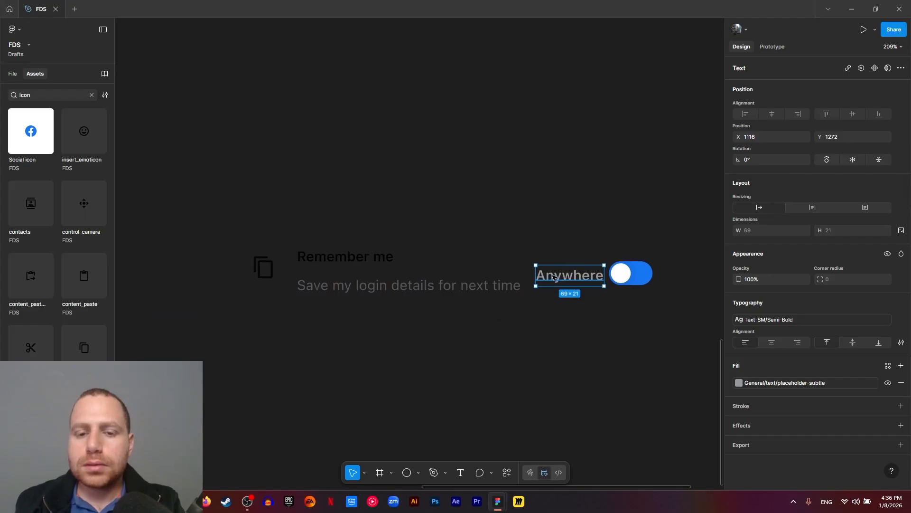
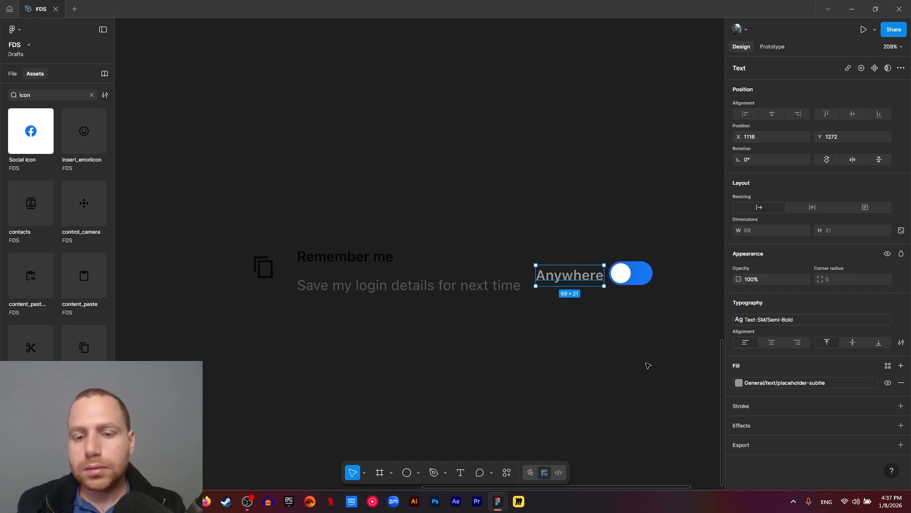
left_click(344, 387)
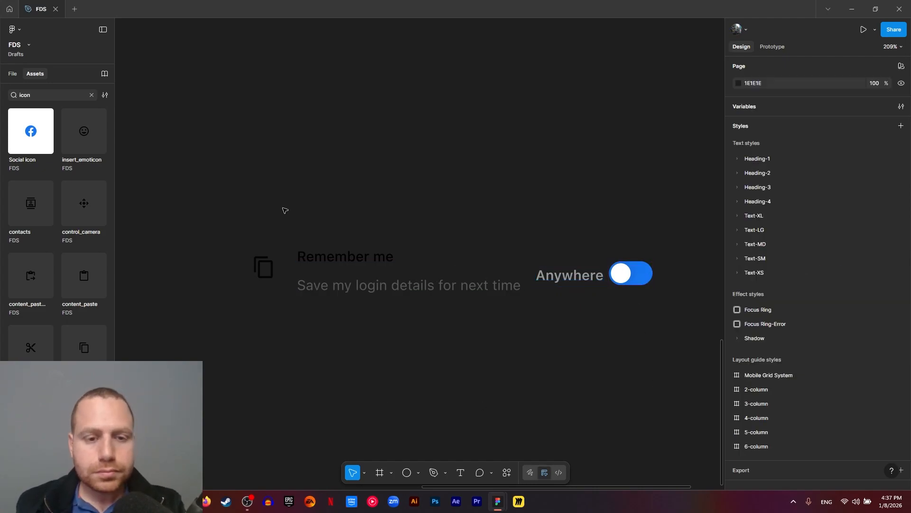
Step: Group "Remember me" and the login description in a vertical auto layout with a gap of 4
left_click(342, 256)
left_click(388, 290, "shift")
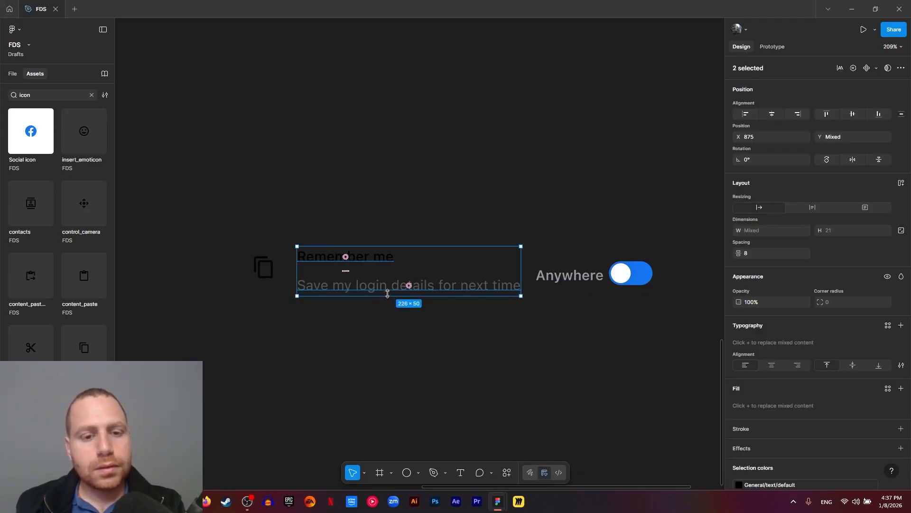
key("shift+a")
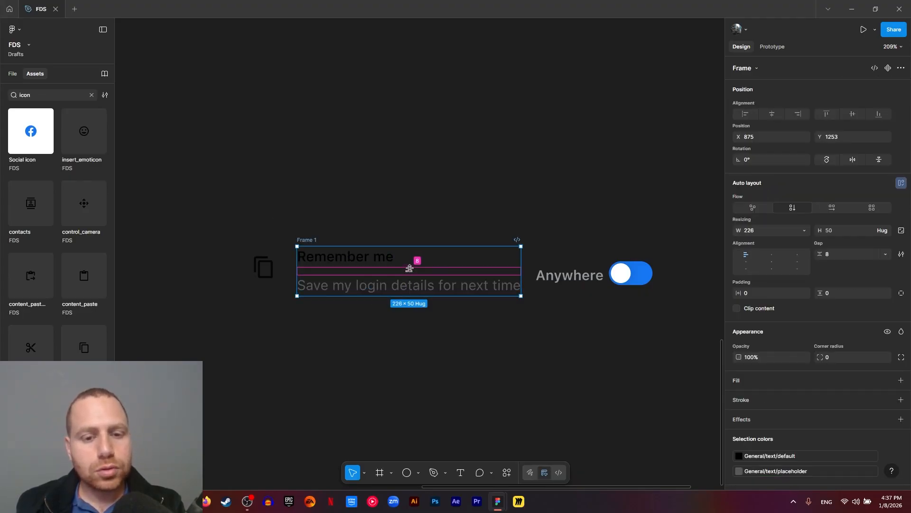
left_click_drag(409, 268, 410, 272)
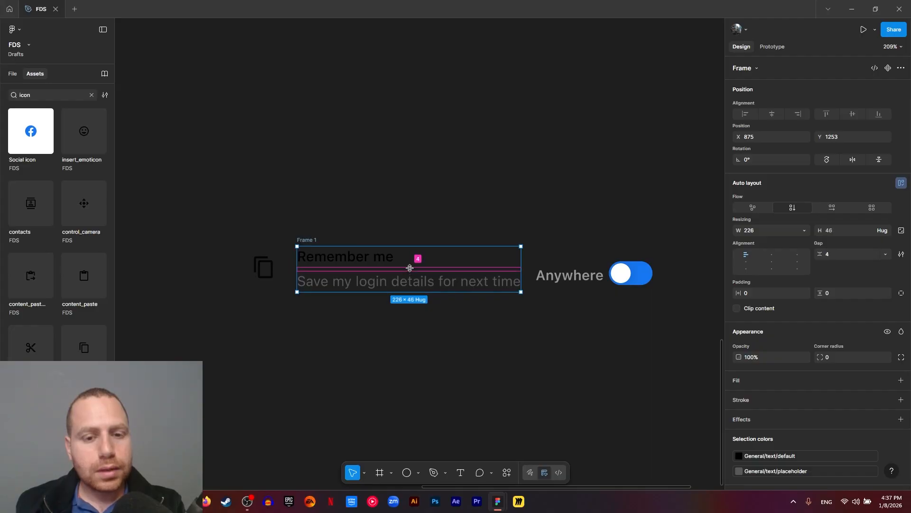
left_click(419, 349)
Step: Combine the "Anywhere" text and the toggle switch in a horizontal auto layout frame
scroll(502, 348, "right", 2)
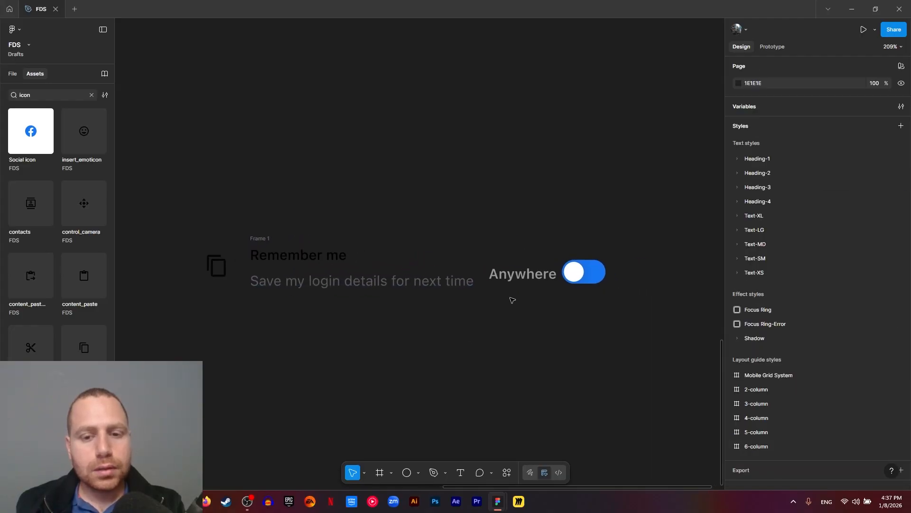
left_click(537, 278)
left_click(586, 272, "shift")
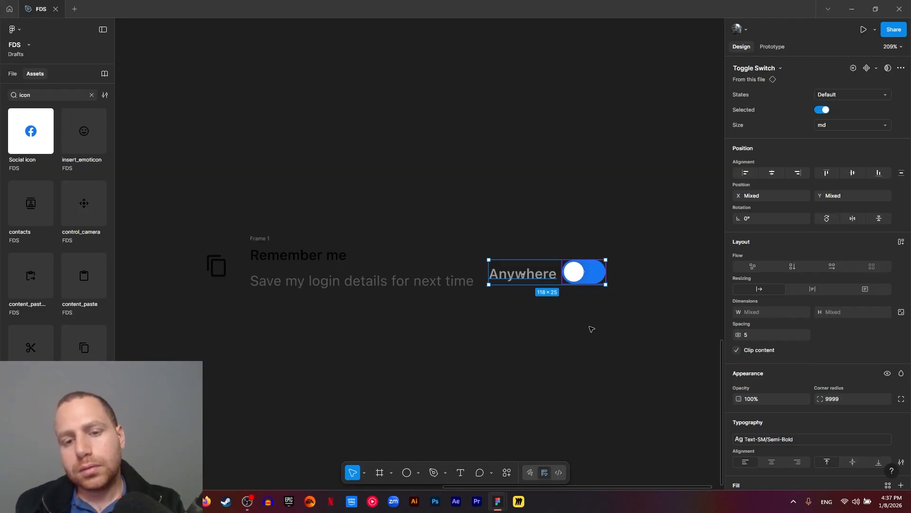
key("shift+a")
left_click(424, 330)
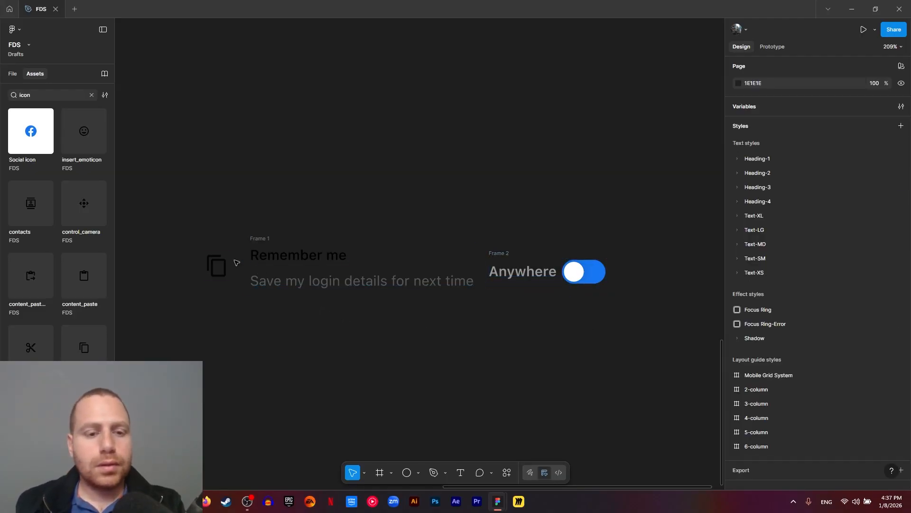
Step: Wrap the copy icon and the two-text frame in a horizontal auto layout, and nest it with the "Anywhere" toggle frame in an outer one
left_click(216, 261)
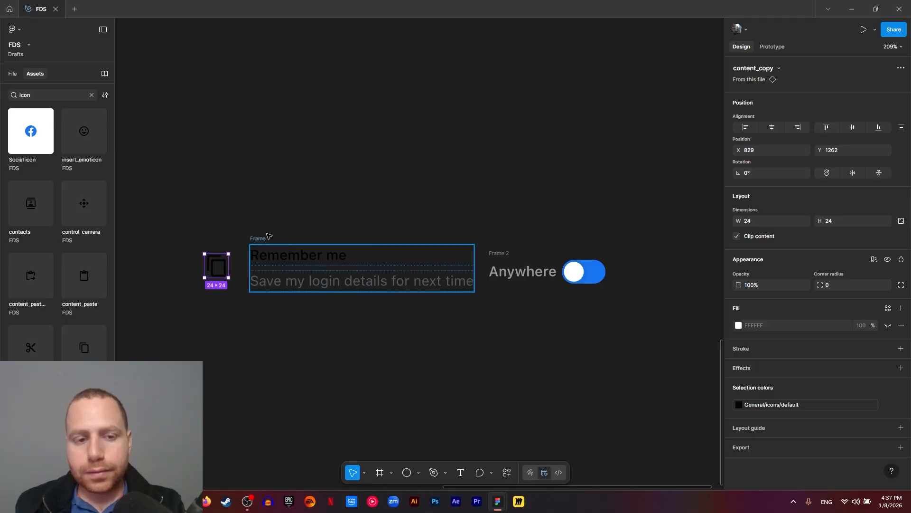
left_click(332, 268, "shift")
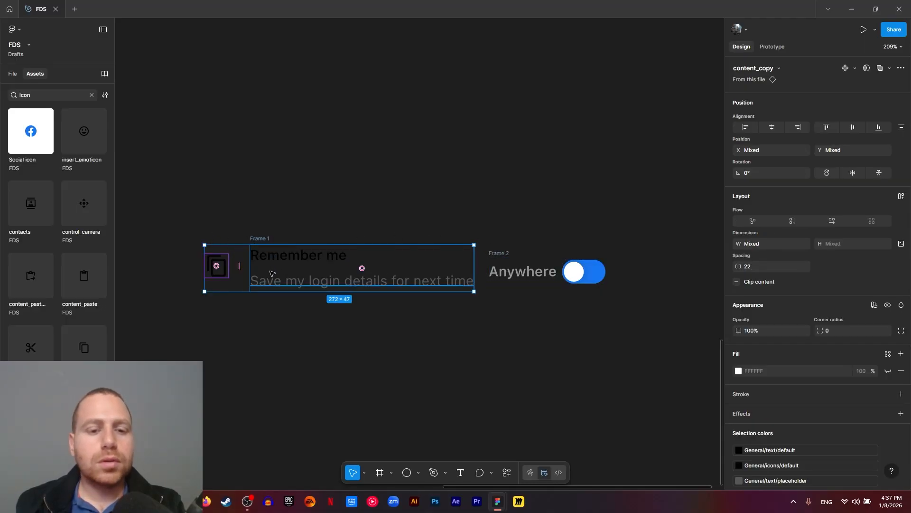
key("shift+a")
left_click(504, 251, "shift")
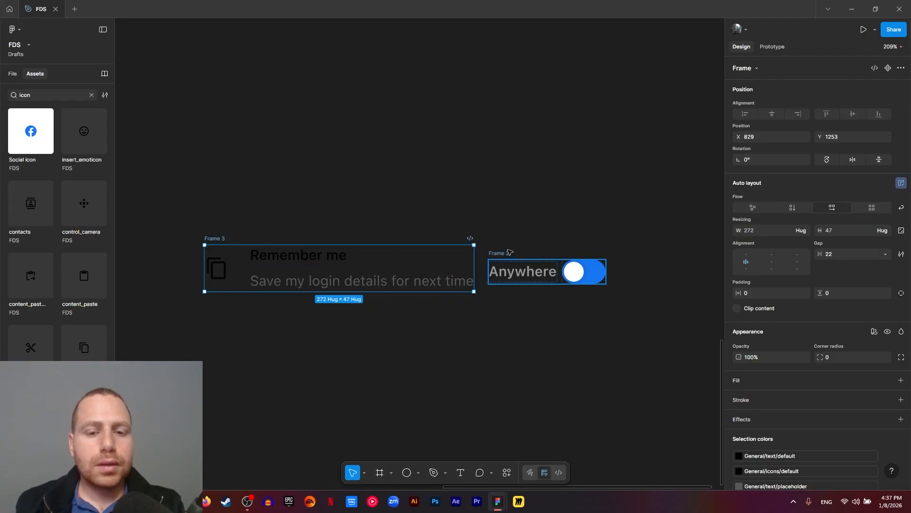
key("shift+a")
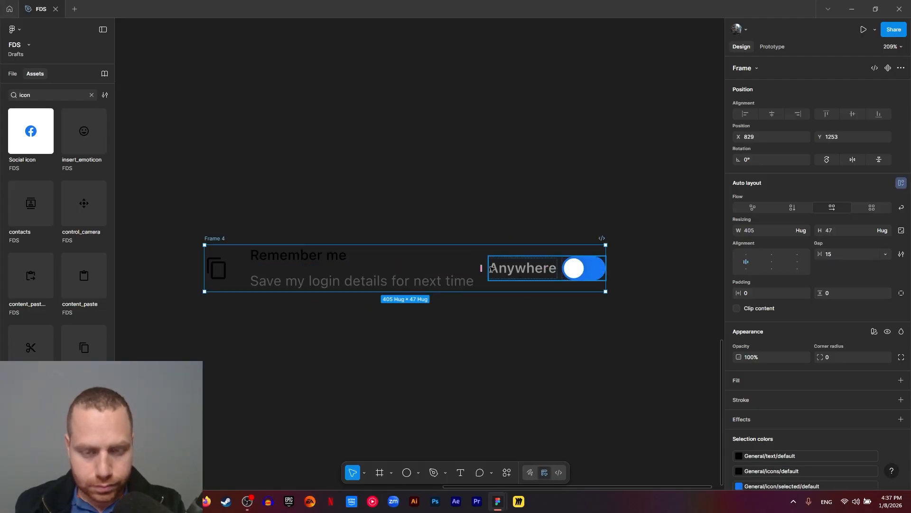
left_click(558, 346)
left_click_drag(557, 346, 589, 319)
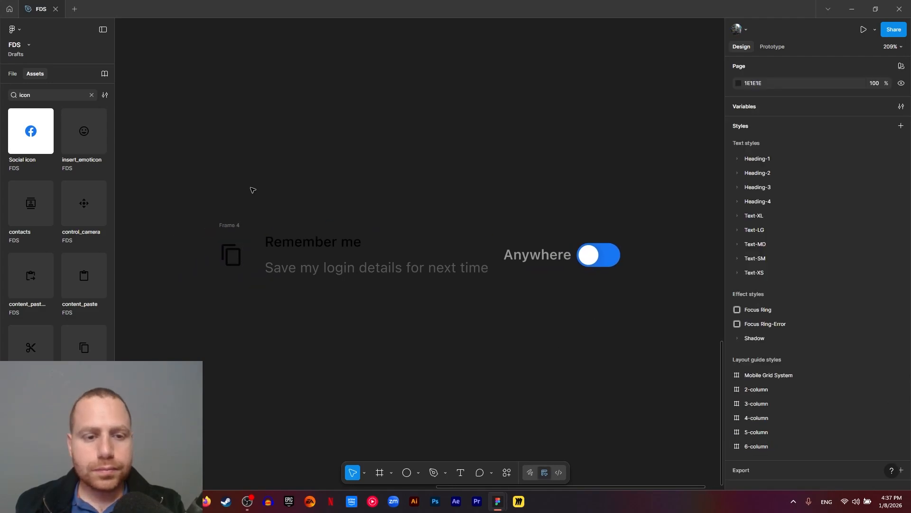
Step: Turn the outer frame with icon, texts and toggle into a component named "Filter Toggle"
left_click(230, 225)
left_click(537, 255)
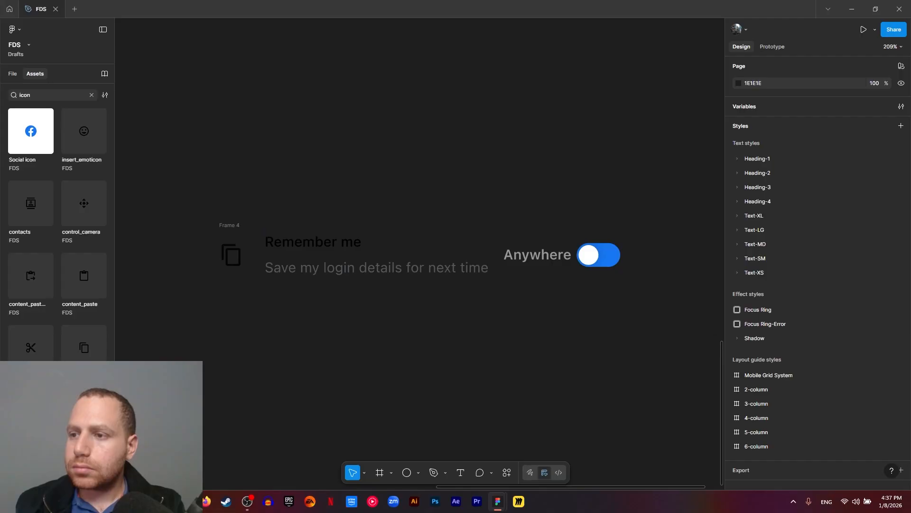
left_click(229, 223)
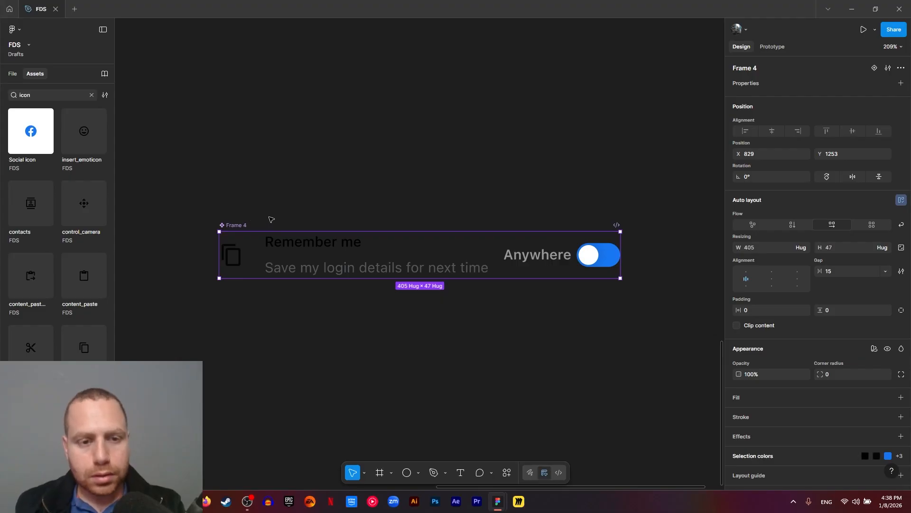
key("ctrl+alt+k")
double_click(237, 225)
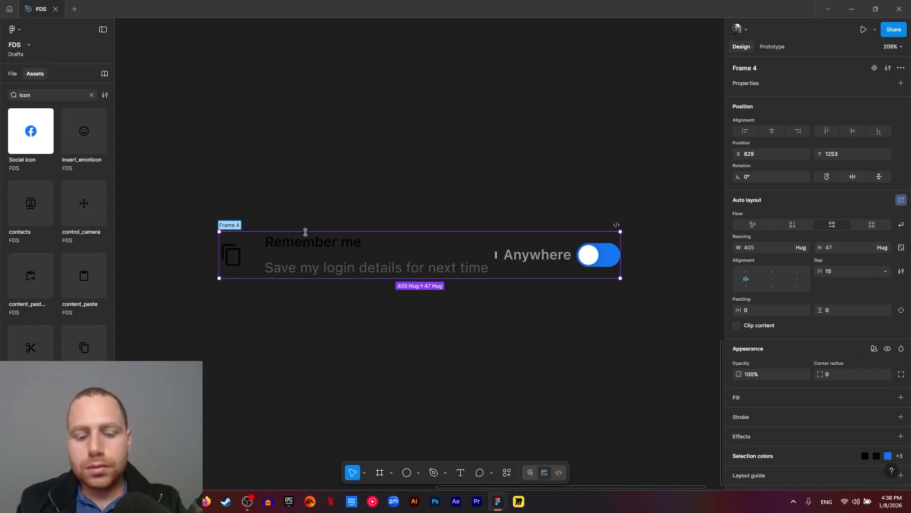
type("Filter Toggle")
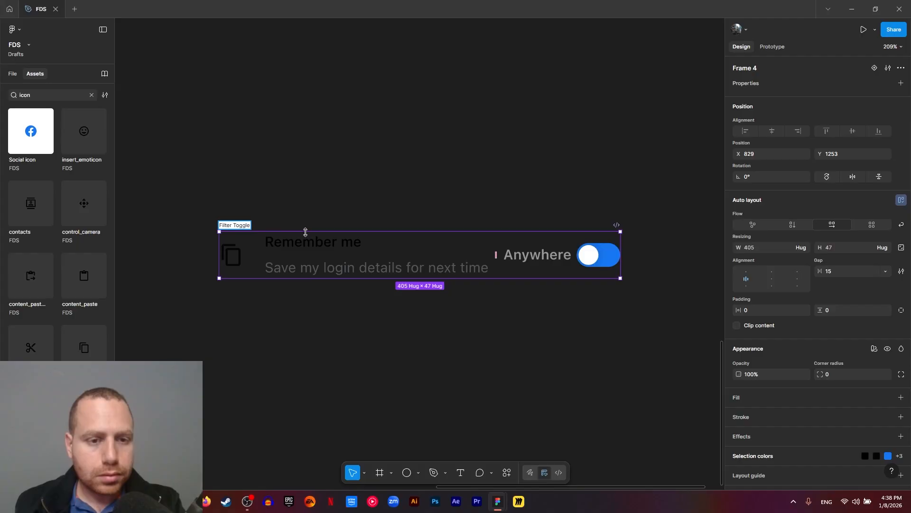
left_click(332, 200)
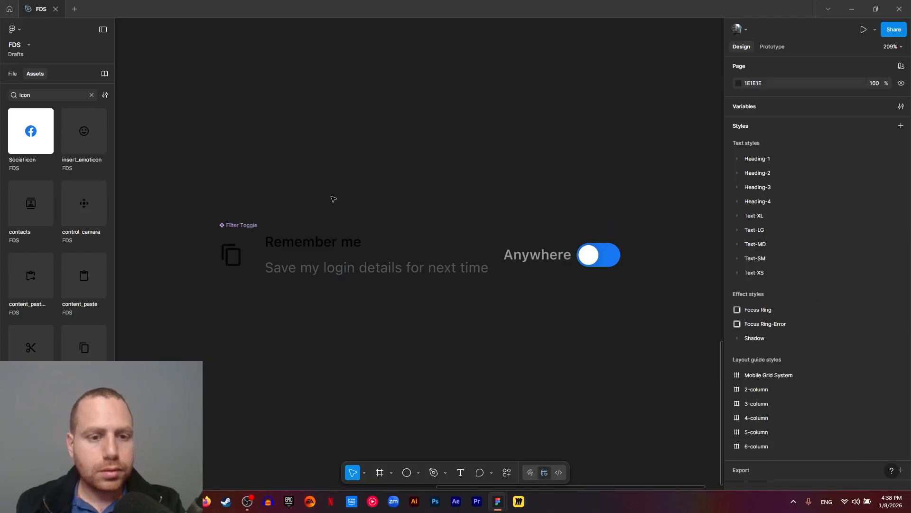
Step: Create a boolean visibility property "Text Right" with value True for the "Anywhere" text in the Filter Toggle component
left_click(562, 260)
left_click(560, 263)
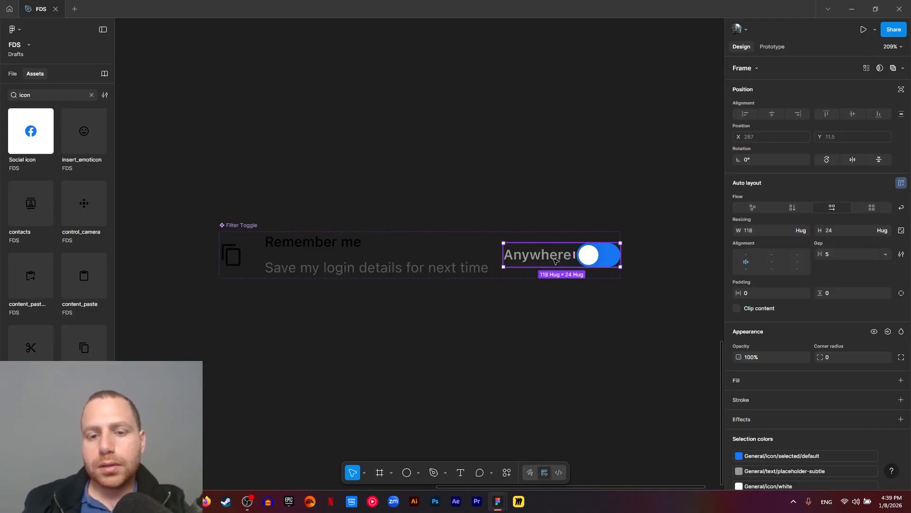
left_click(553, 260)
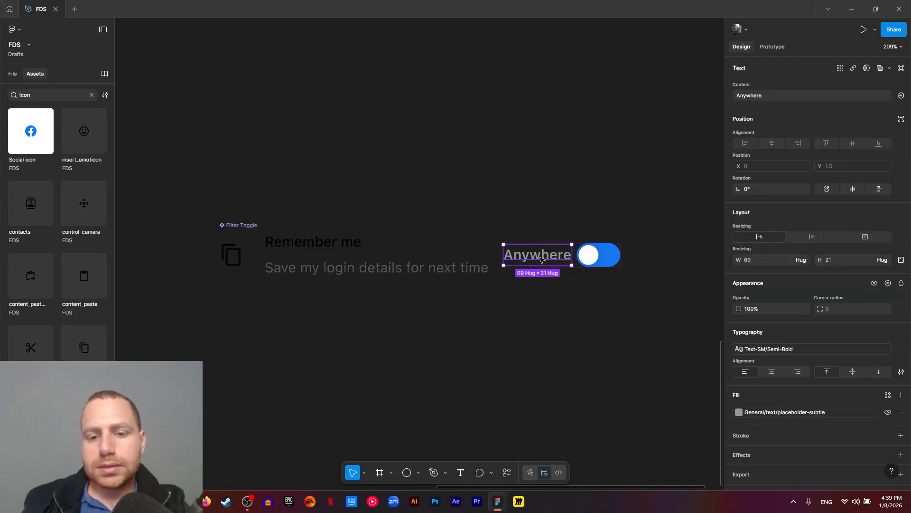
left_click(888, 284)
left_click(882, 318)
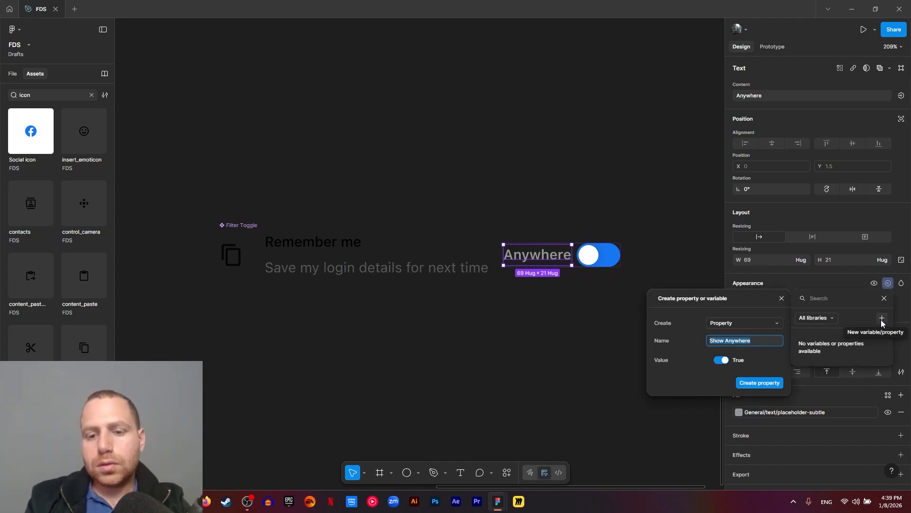
type("Tex")
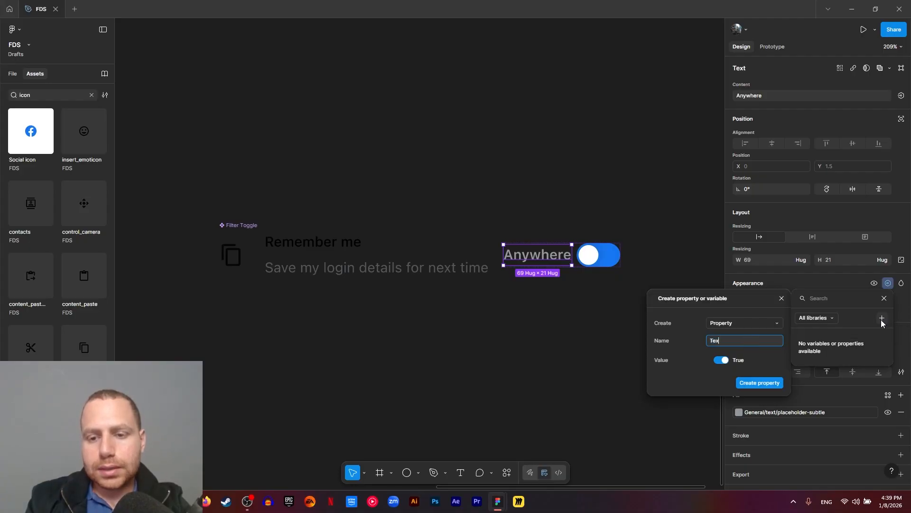
type("t")
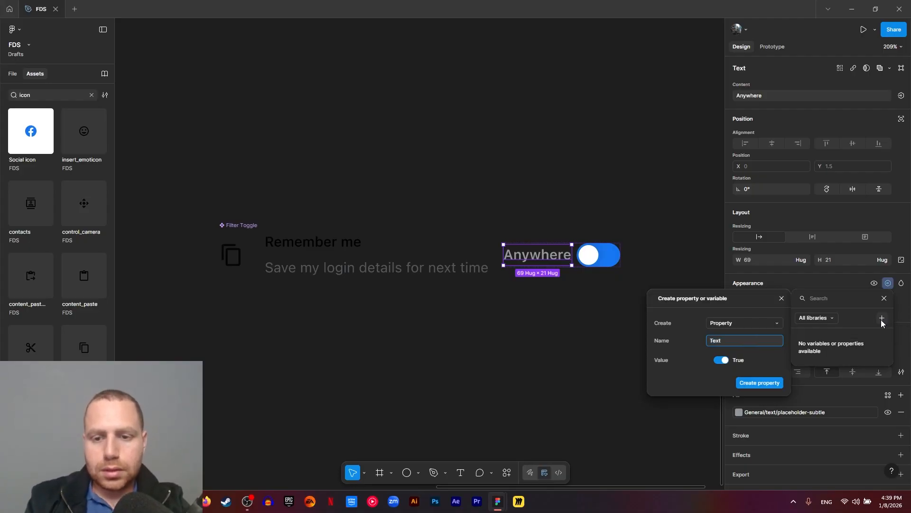
type(" Right")
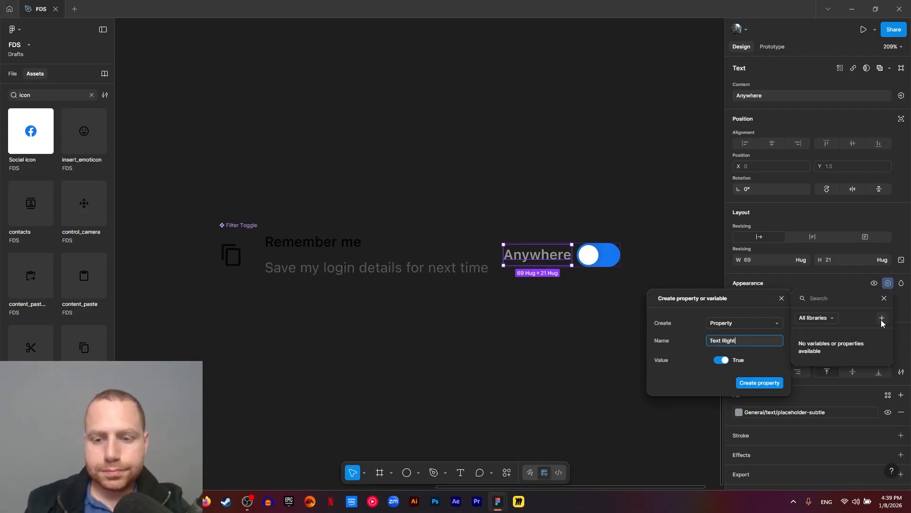
left_click(758, 383)
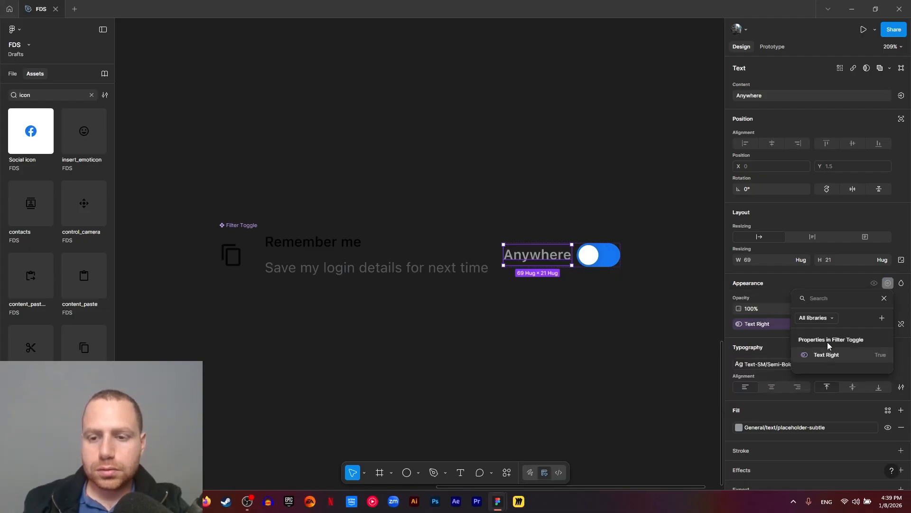
left_click(856, 355)
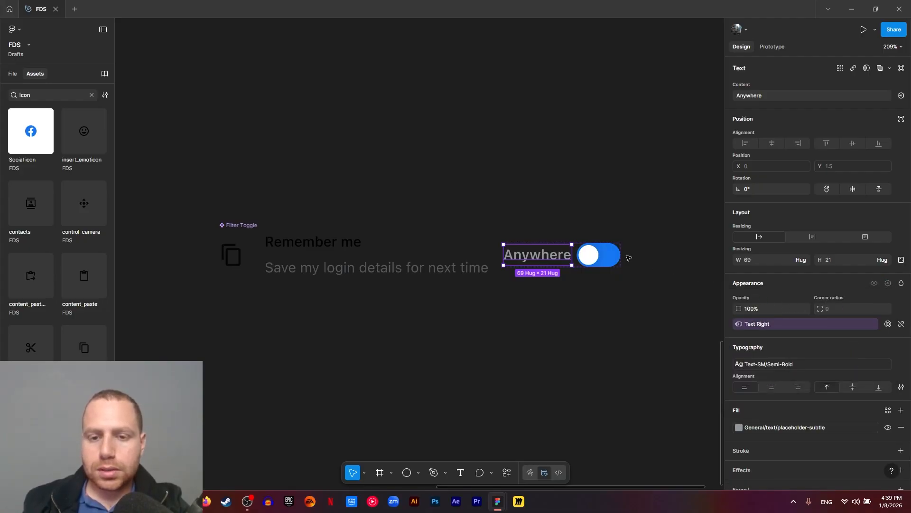
Step: Create a boolean visibility property "Toggle Right" with value True for the nested toggle switch
left_click(611, 257)
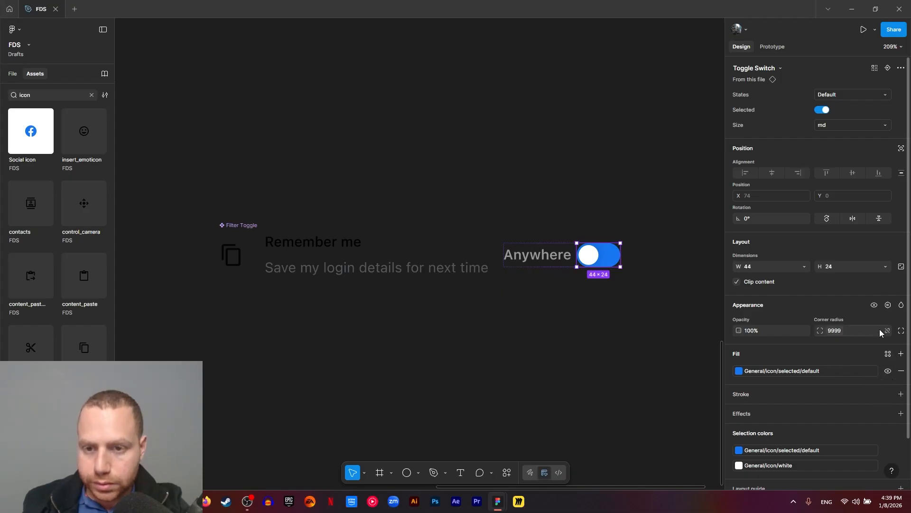
left_click(887, 306)
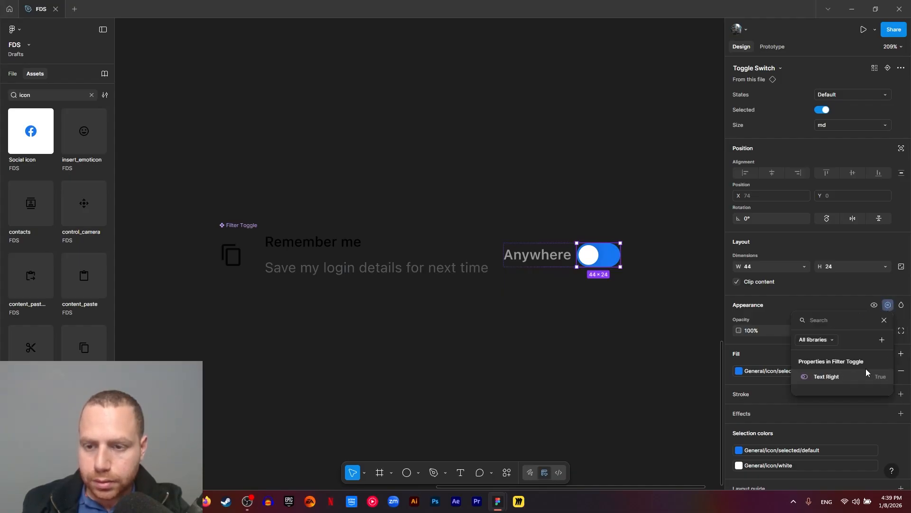
left_click(882, 340)
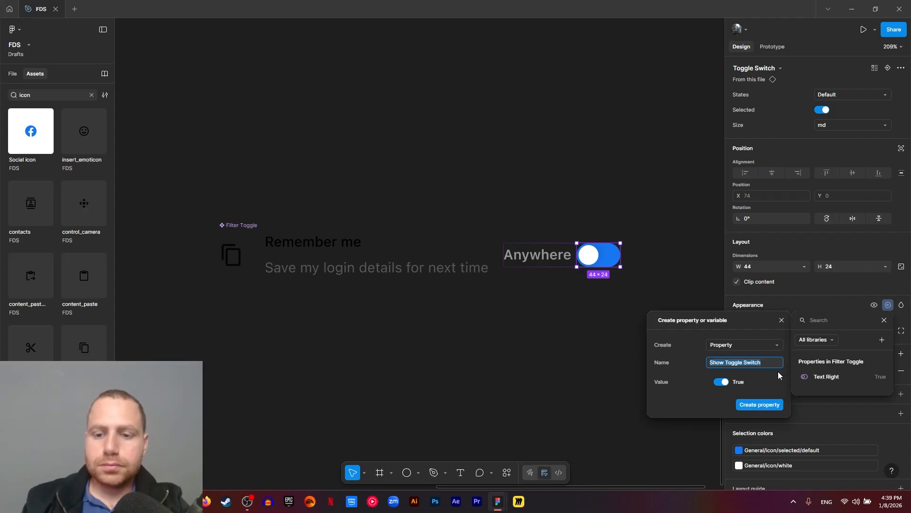
type("Toggle")
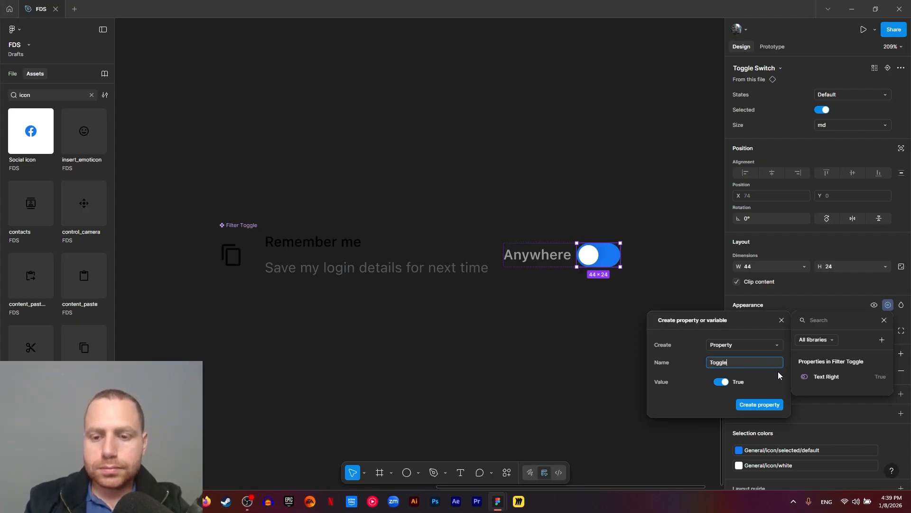
type(" Right")
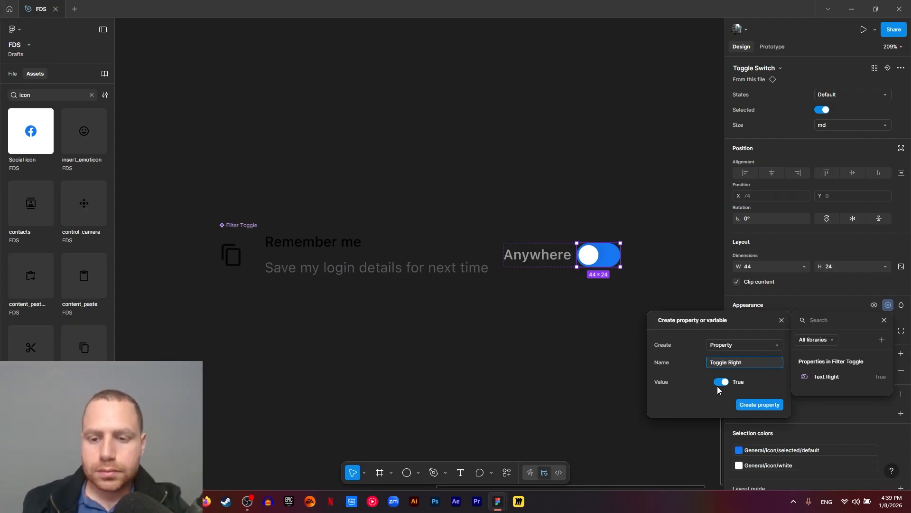
left_click(759, 405)
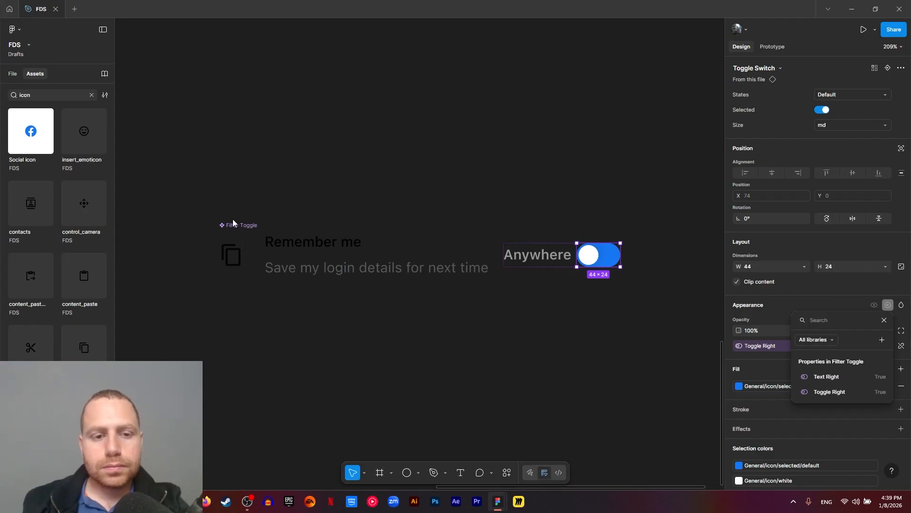
key("Escape")
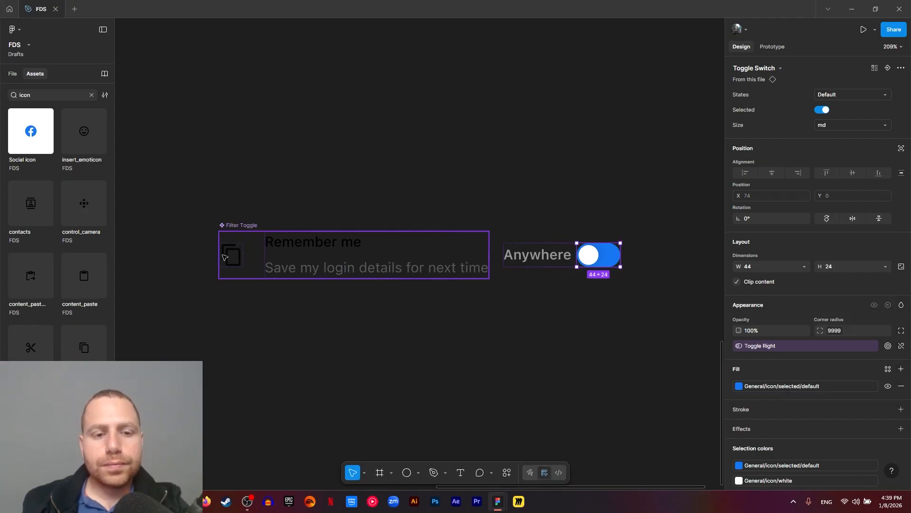
Step: Add a second variant to the Filter Toggle component and name the variant property "Border"
left_click(306, 249)
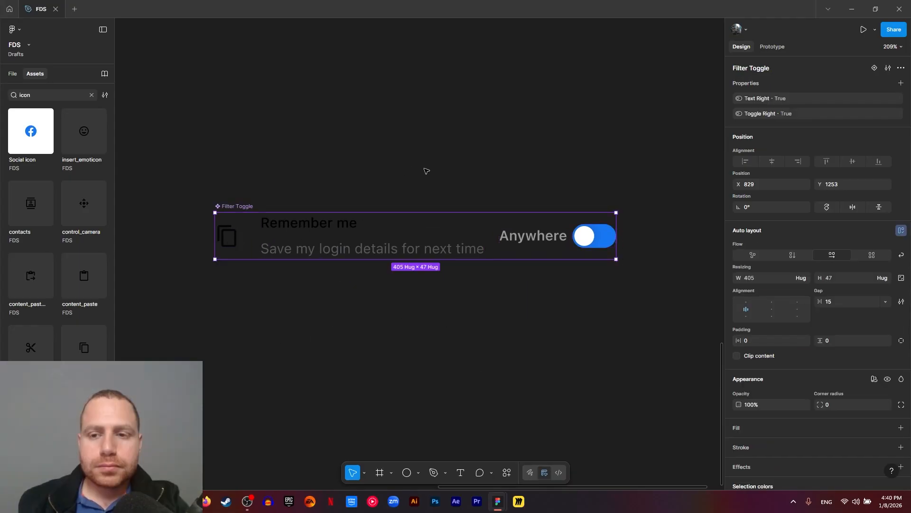
left_click(874, 70)
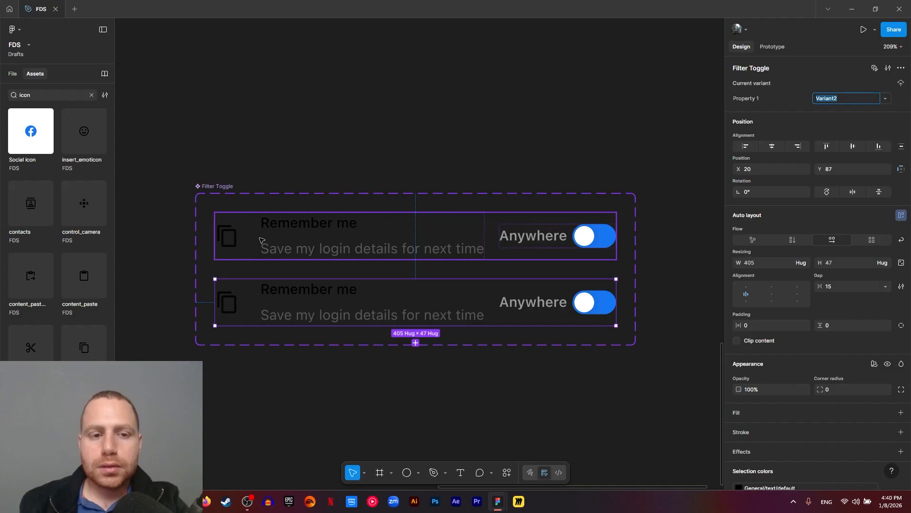
left_click(751, 99)
type("Bord")
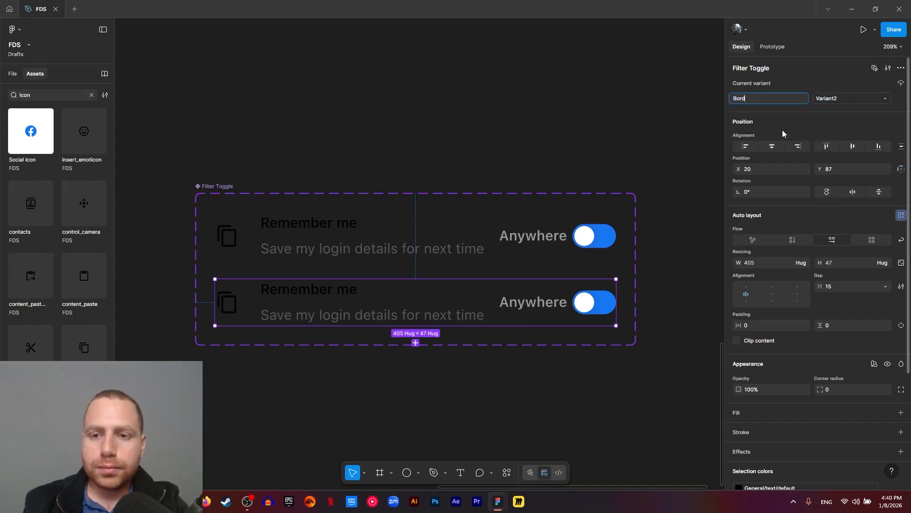
type("er")
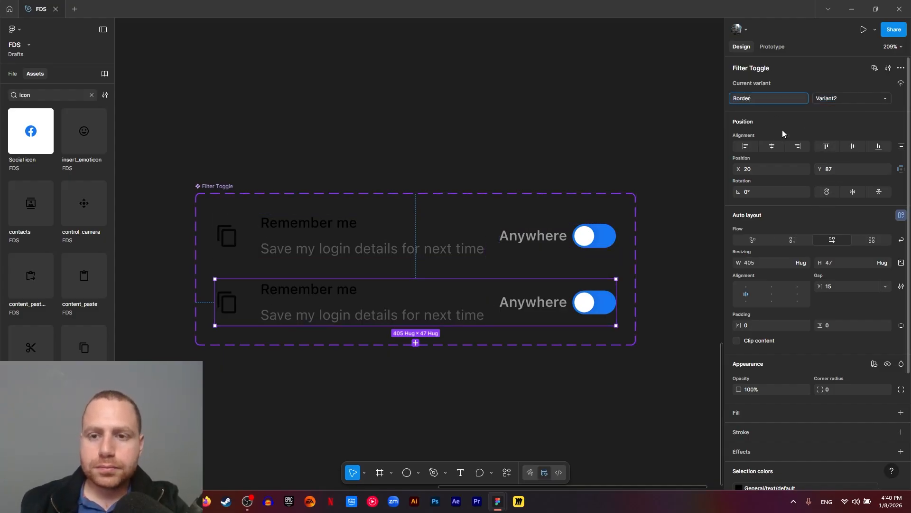
Step: Rename the Border values of both Filter Toggle variants, giving the upper variant the value "No"
left_click(836, 101)
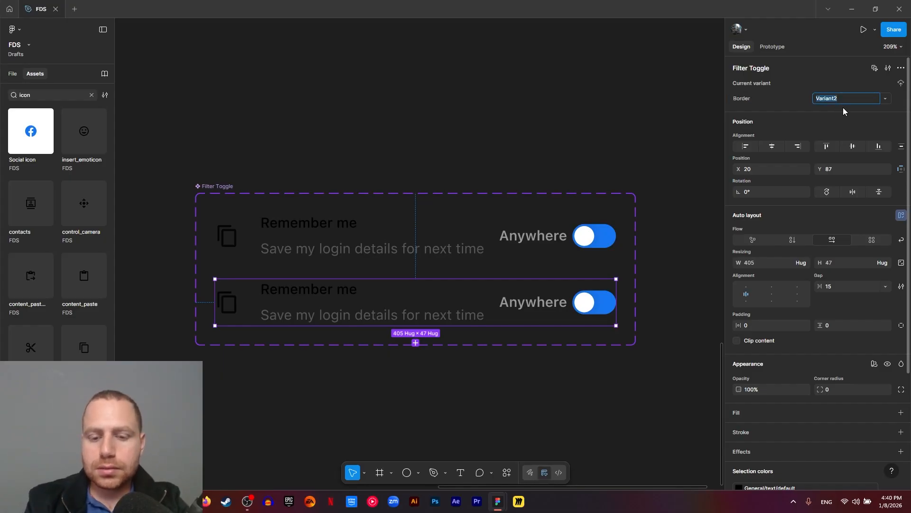
type("Default")
key("Return")
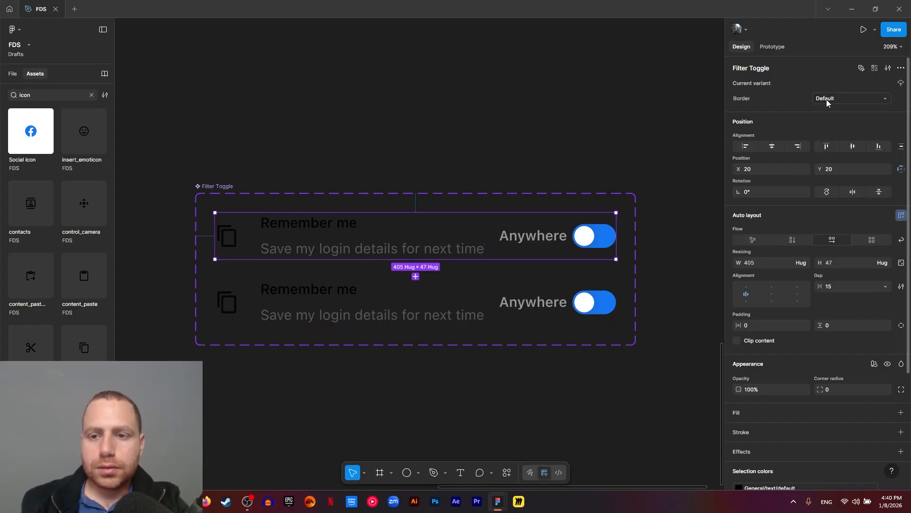
left_click(827, 98)
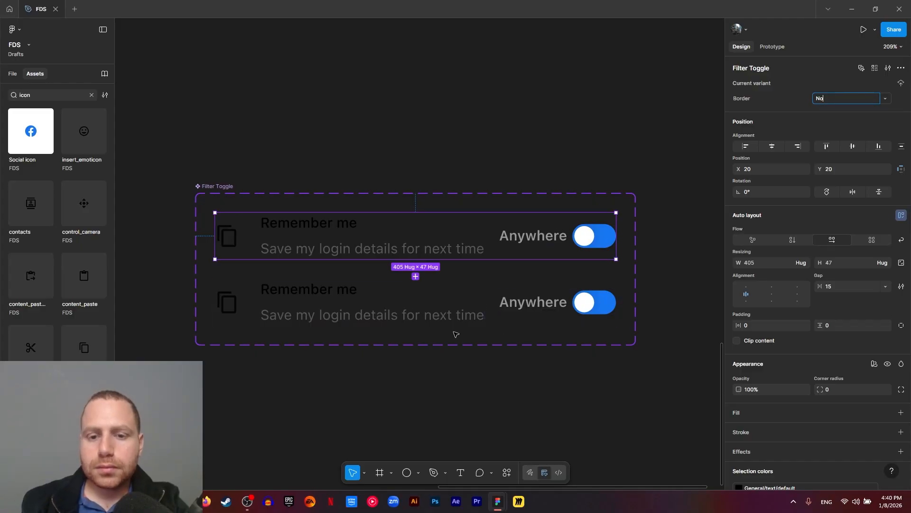
Step: Give the lower variant a bottom-only stroke using the General/border/placeholder color
left_click(456, 317)
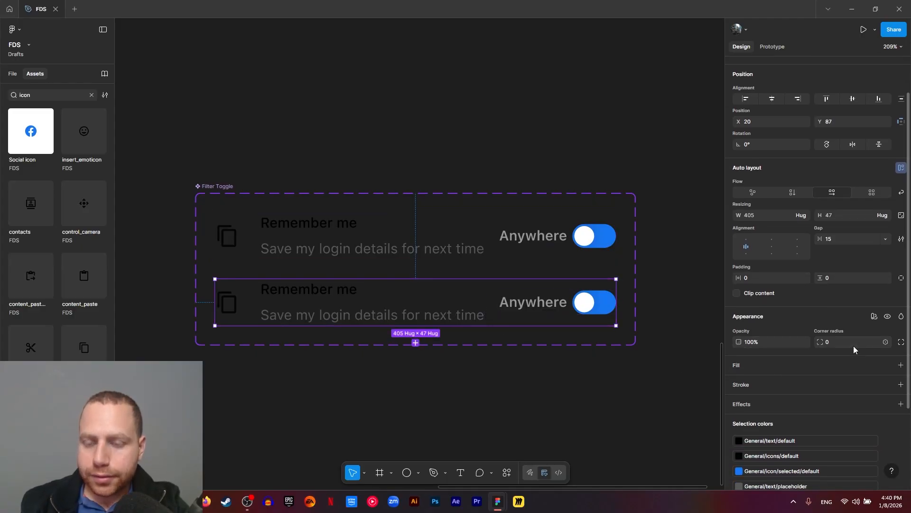
left_click(887, 386)
type("border")
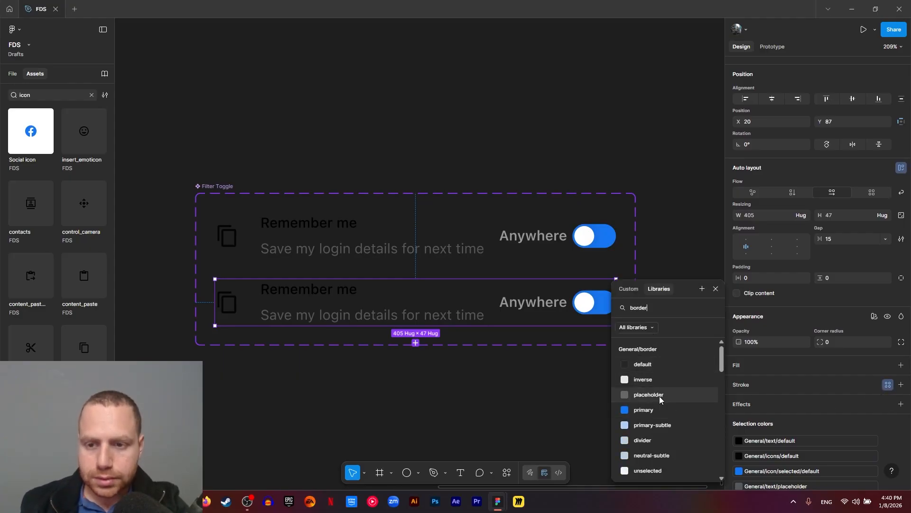
left_click(659, 396)
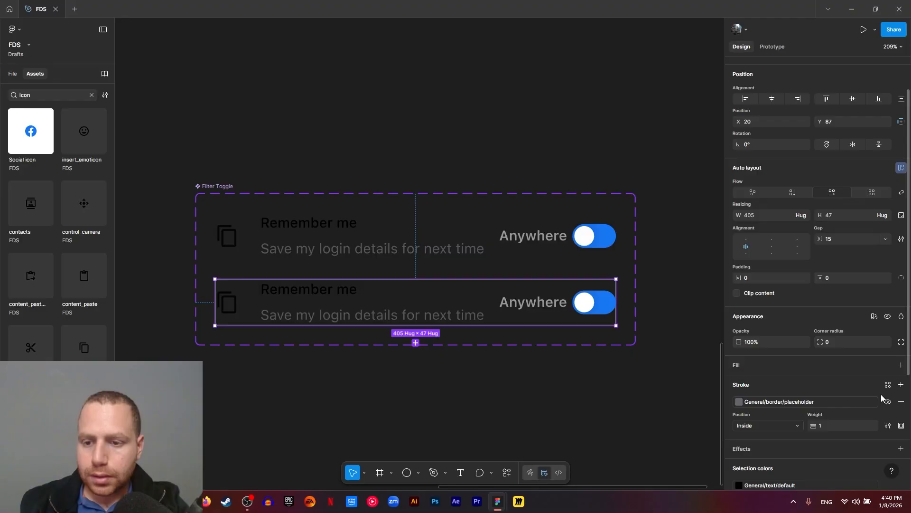
left_click(902, 426)
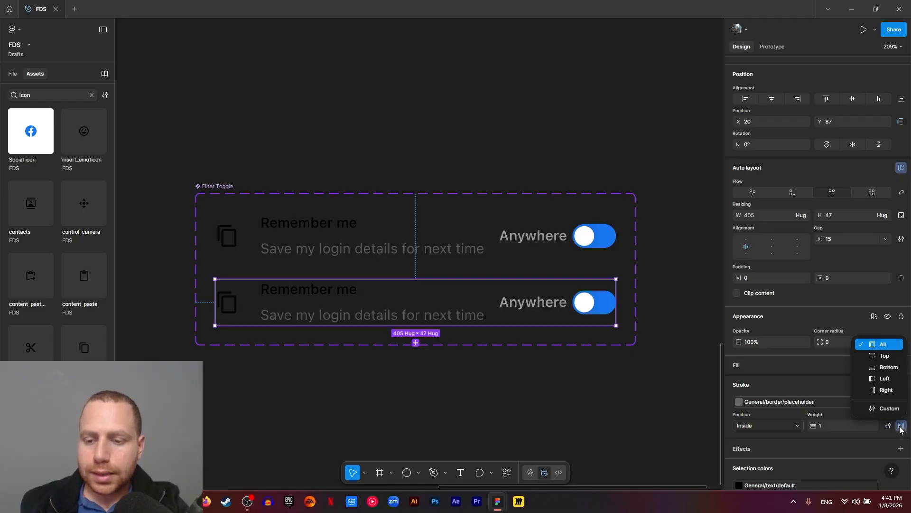
left_click(889, 367)
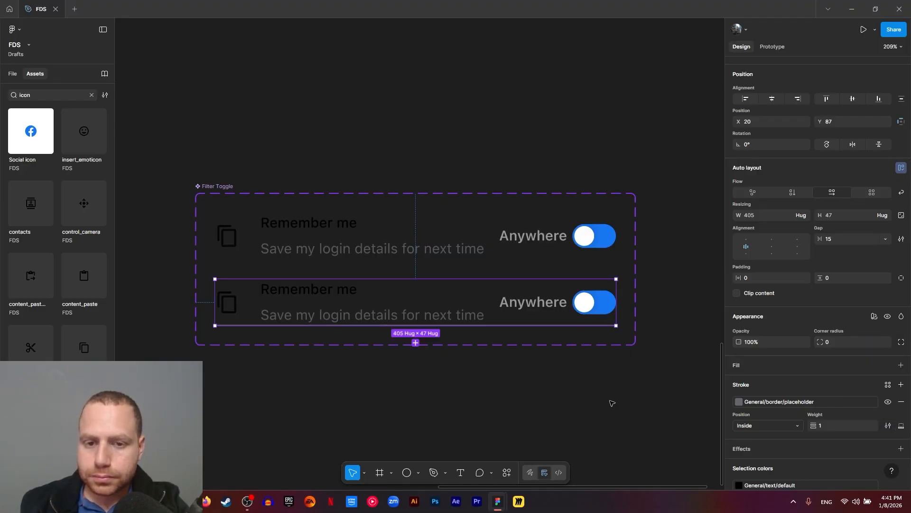
left_click(581, 409)
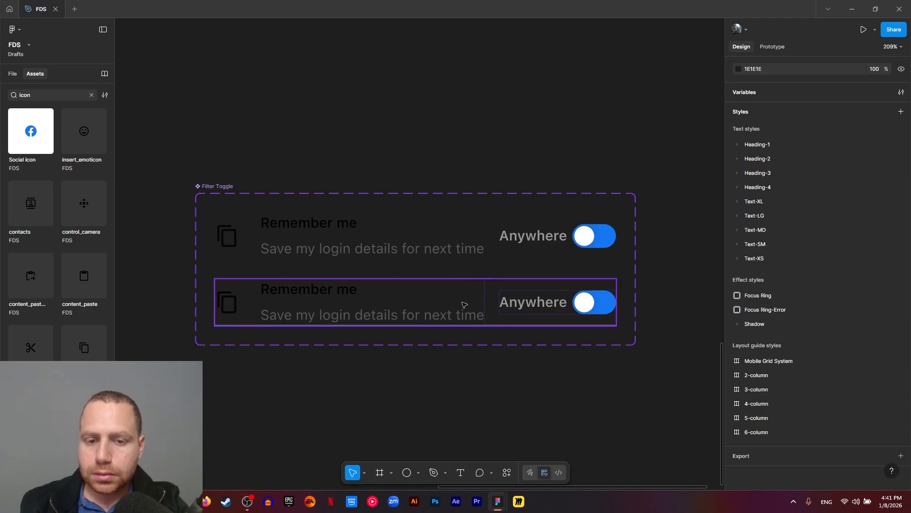
Step: Set the vertical padding of both Filter Toggle variants to 8
left_click(448, 312)
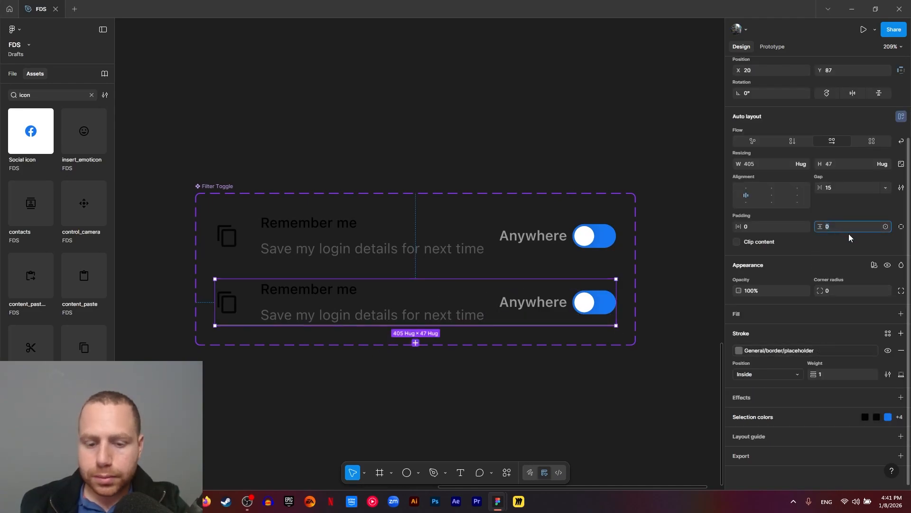
type("8")
left_click(429, 234)
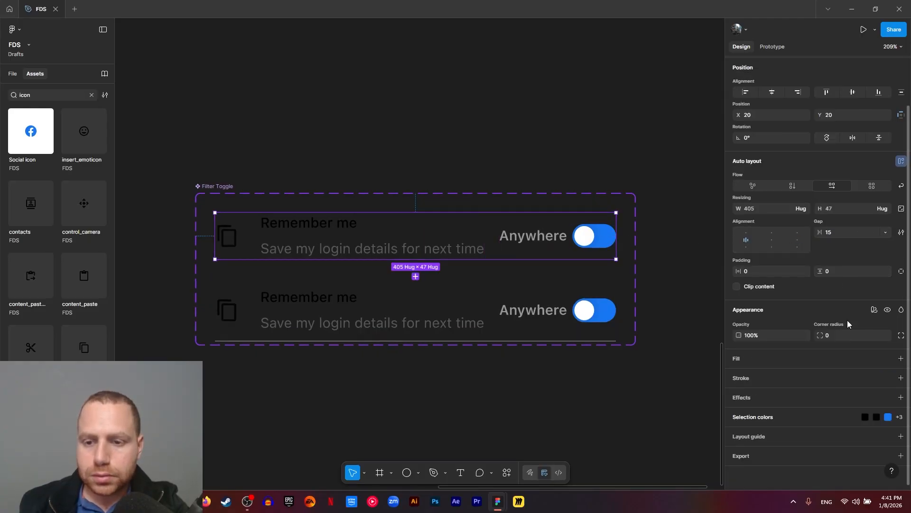
left_click(845, 273)
type("8")
key("Return")
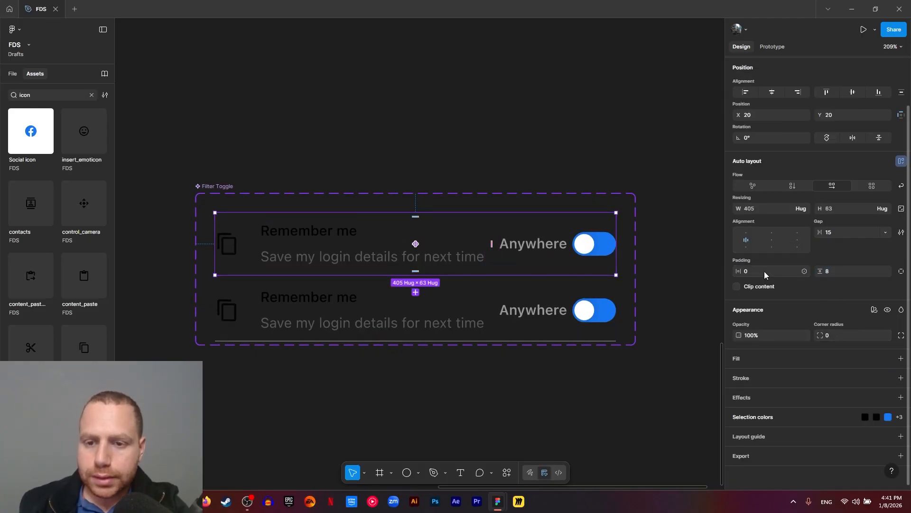
Step: Set the horizontal padding of both Filter Toggle variants to 8
left_click(408, 301)
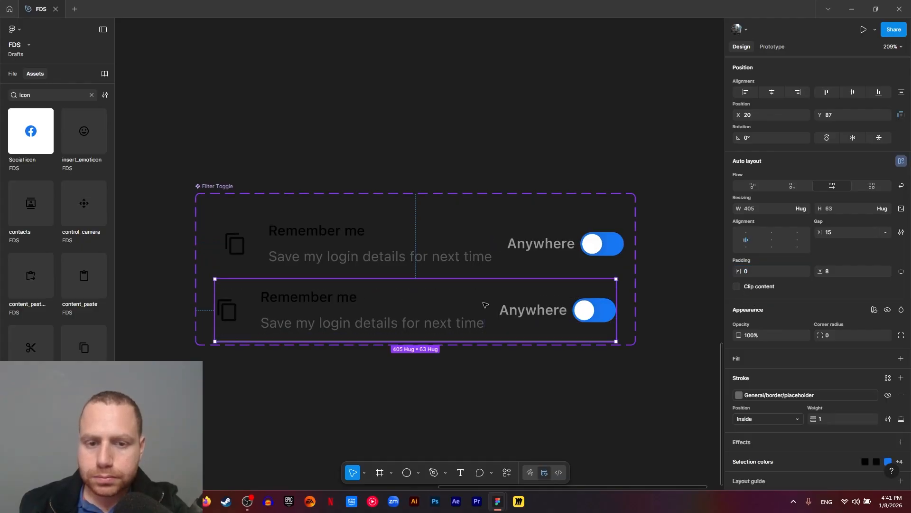
left_click(774, 271)
type("8")
left_click(578, 388)
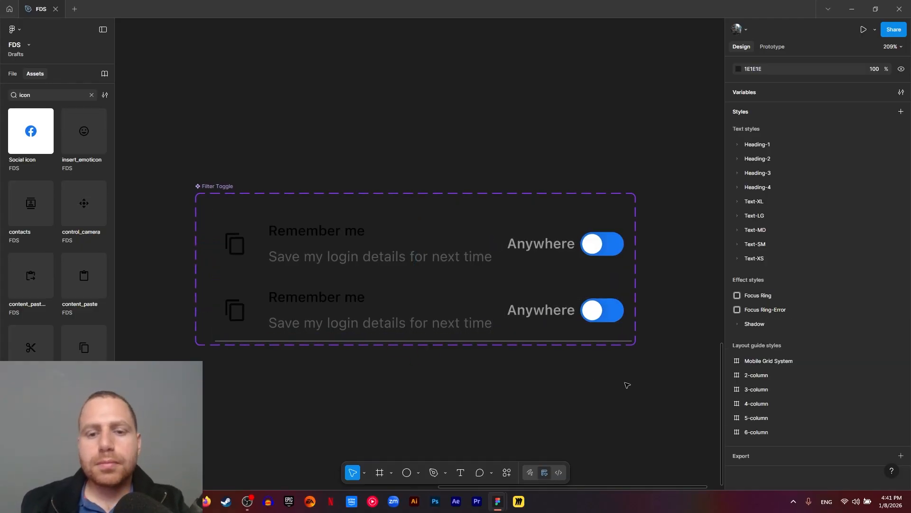
Step: Enlarge the Filter Toggle component set to about 1358 × 192 to make room for more variants
scroll(594, 370, "right", 2)
left_click(225, 179)
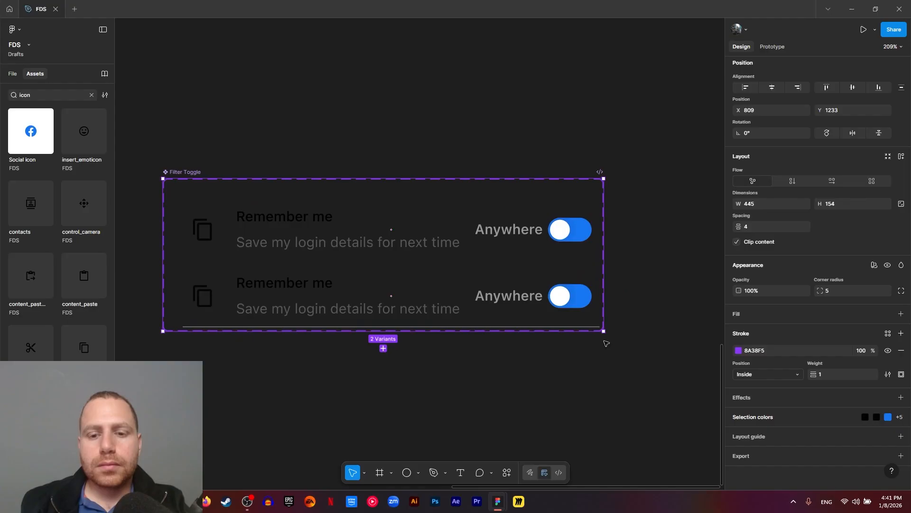
left_click_drag(604, 330, 380, 373)
scroll(380, 373, "down", 5)
scroll(423, 363, "up", 5)
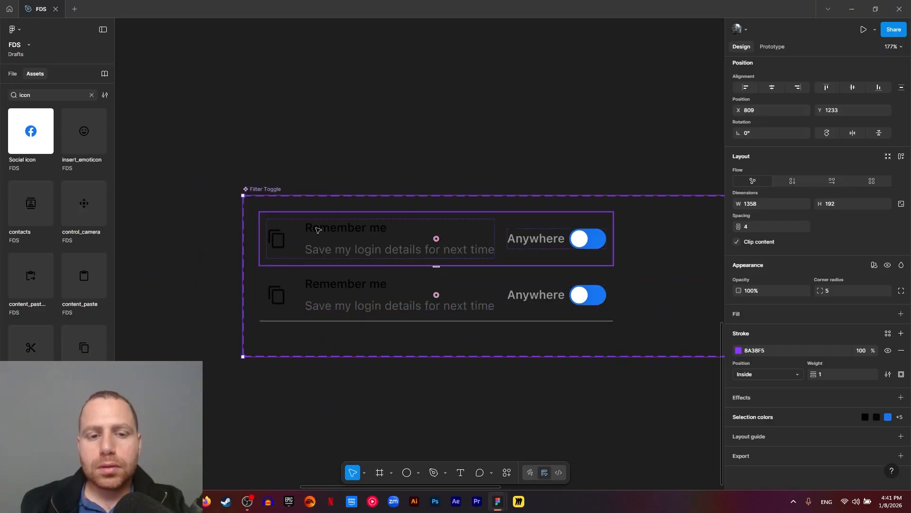
Step: Duplicate both Filter Toggle variants and place the copies to the right of the originals within the component set
left_click(345, 267)
left_click(464, 291)
left_click(423, 229, "shift")
scroll(427, 233, "right", 4)
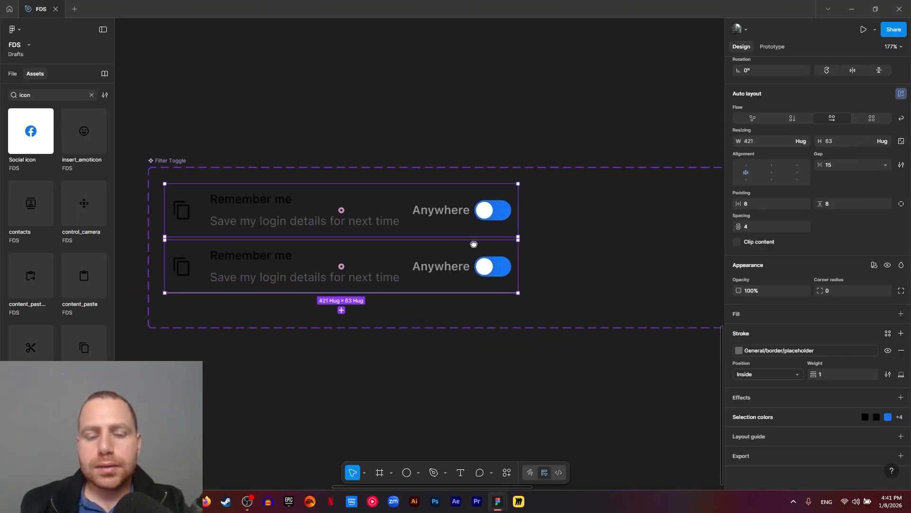
left_click_drag(368, 212, 693, 212)
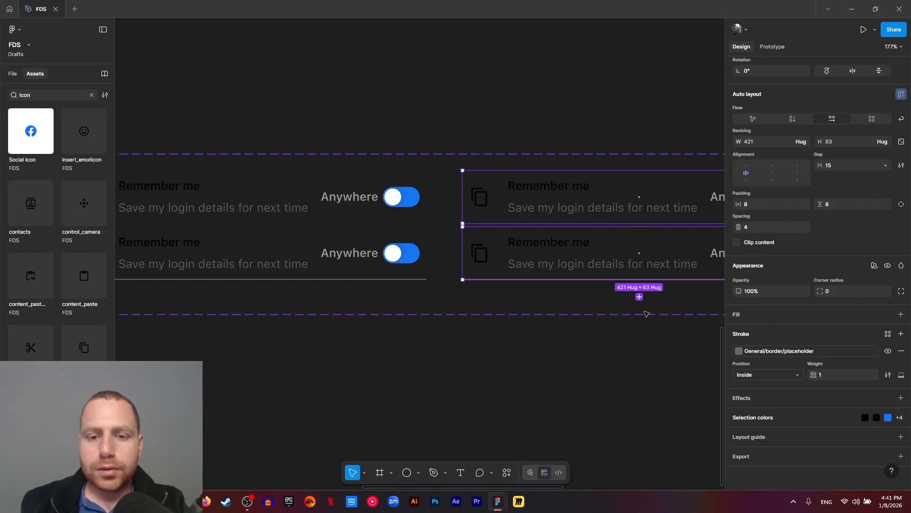
left_click(568, 348)
Step: Apply the Text-MD Medium 16/24 text style to "Remember me" in both duplicated variants
scroll(568, 348, "right", 3)
left_click(458, 198)
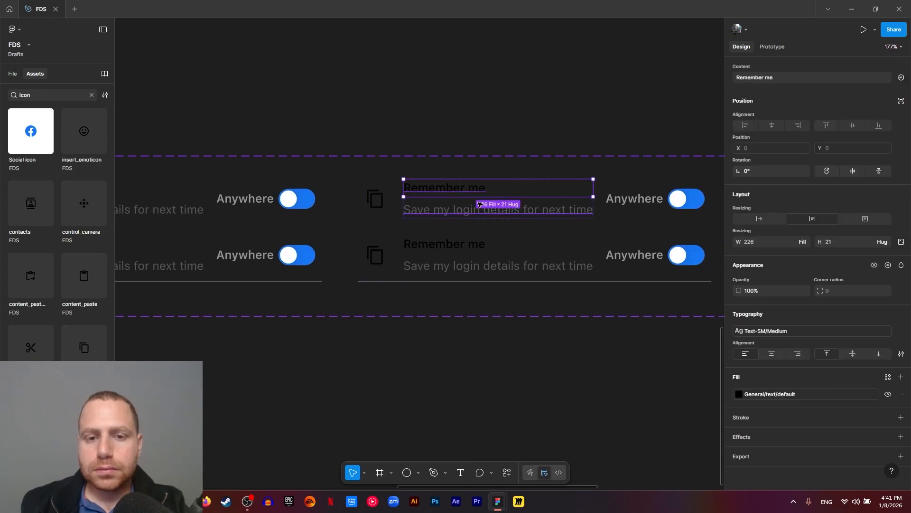
left_click(464, 247, "shift")
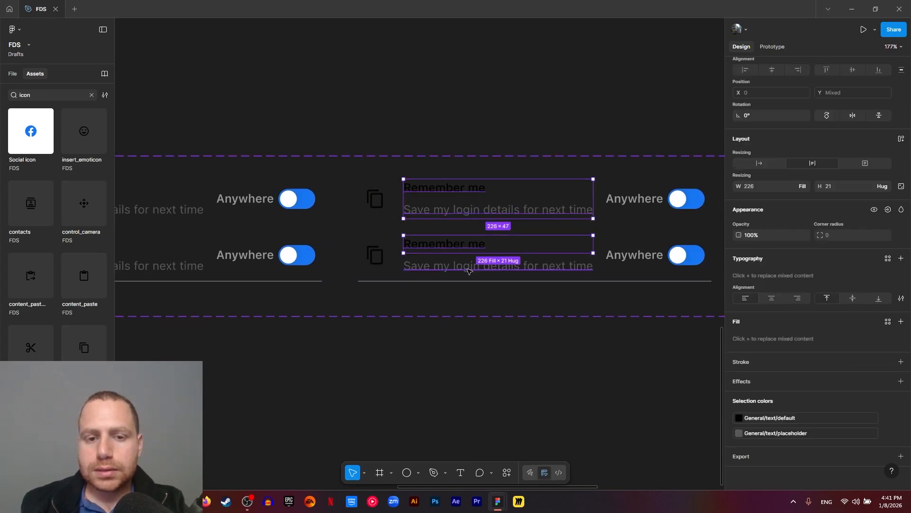
double_click(446, 194)
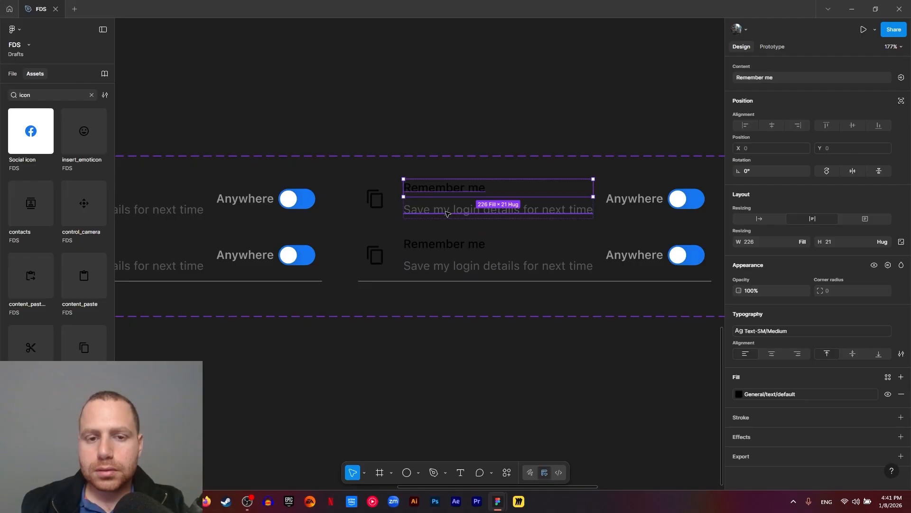
left_click(444, 244, "shift")
left_click(811, 331)
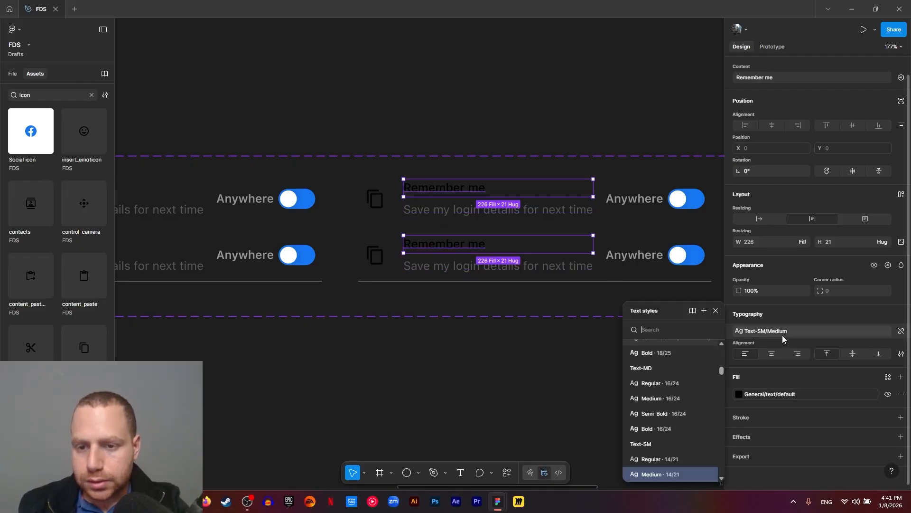
left_click(661, 398)
Step: Apply the Text-MD Regular 16/24 text style to "Save my login details for next time" in both duplicated variants
left_click(453, 270)
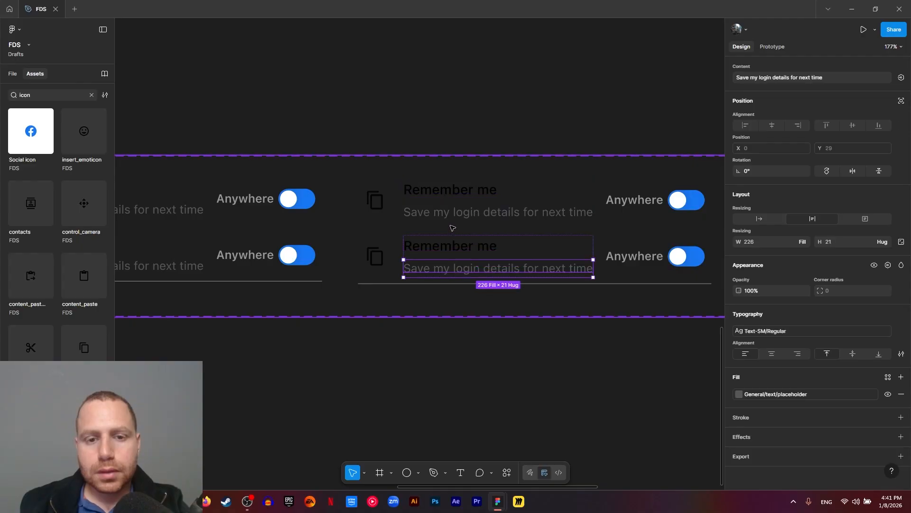
left_click(452, 214, "shift")
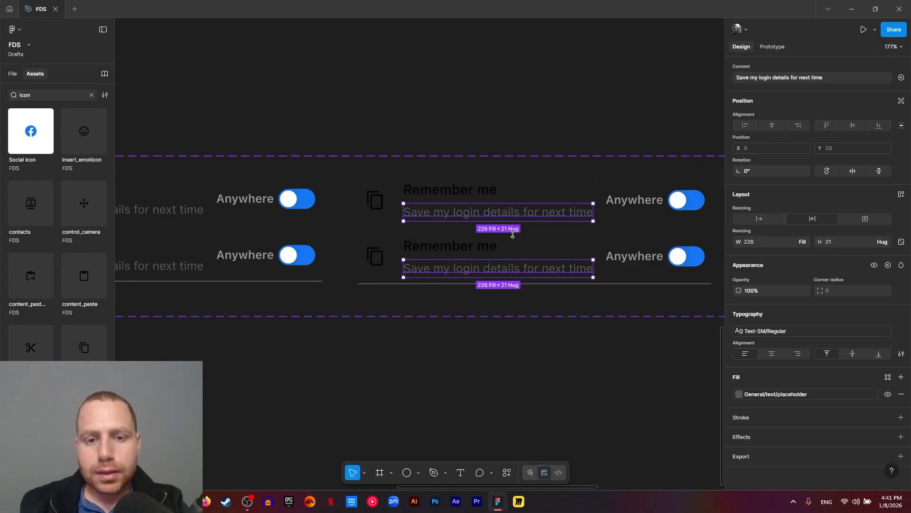
left_click(784, 335)
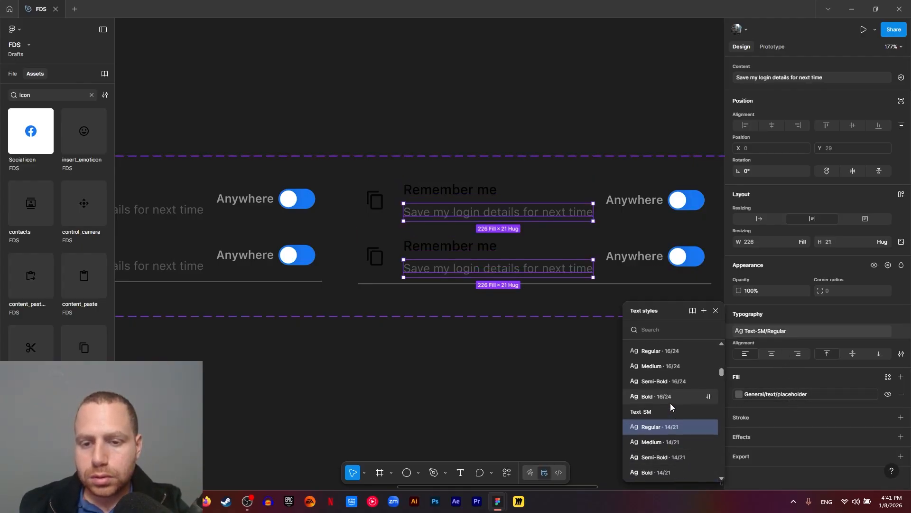
scroll(670, 406, "up", 1)
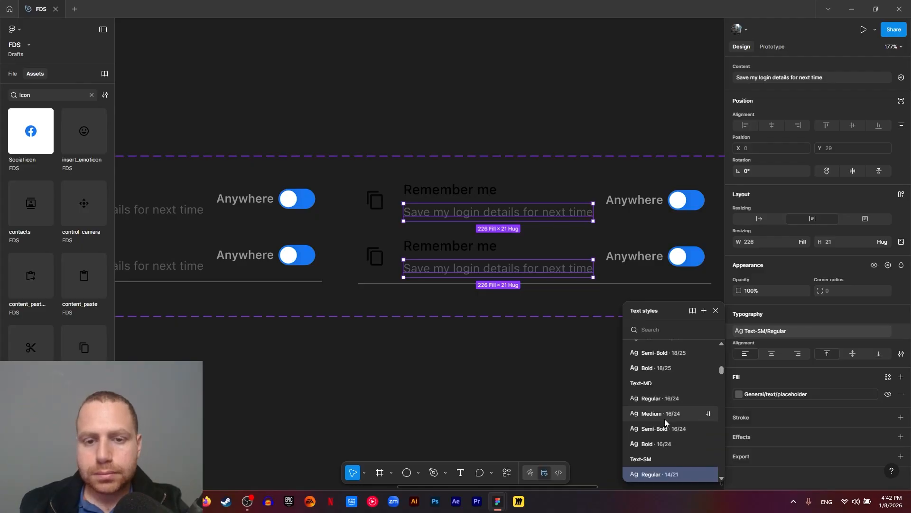
left_click(666, 401)
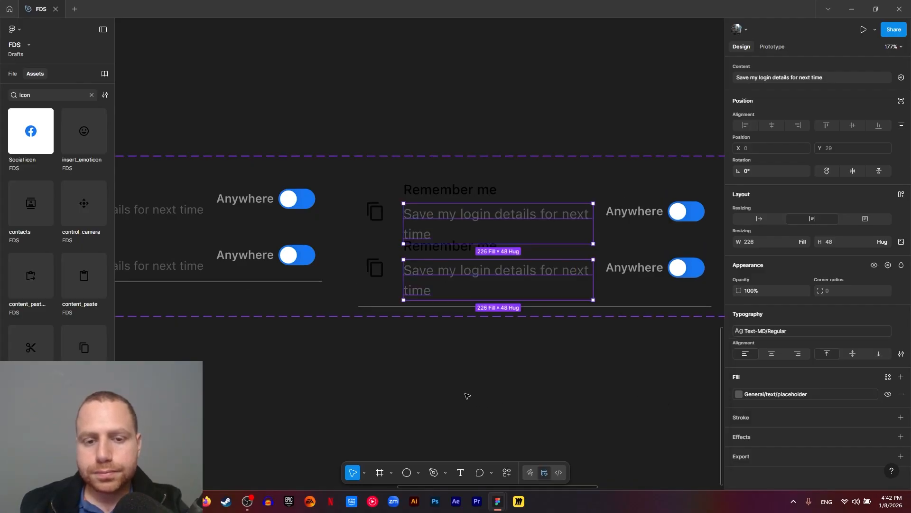
left_click(577, 364)
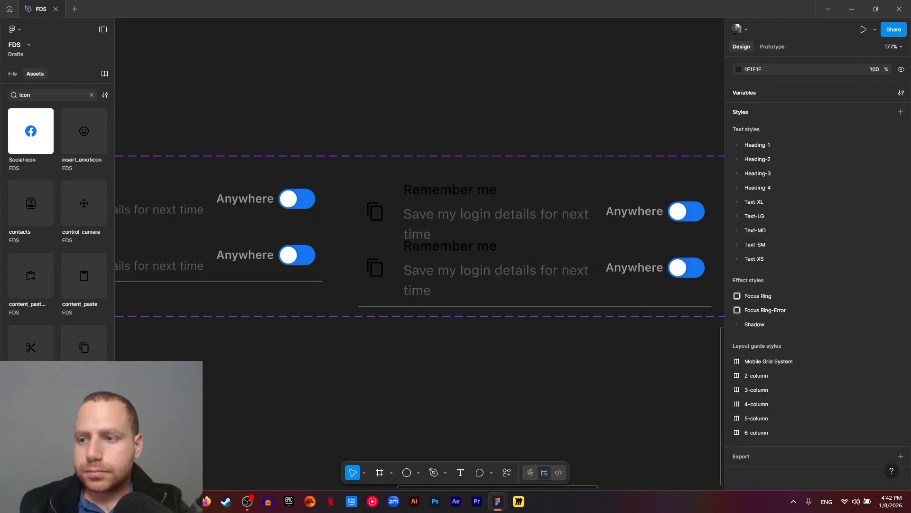
Step: Enlarge the Filter Toggle component set to about 1761 × 434 and reposition it on the canvas
left_click_drag(627, 291, 556, 286)
left_click_drag(653, 265, 550, 265)
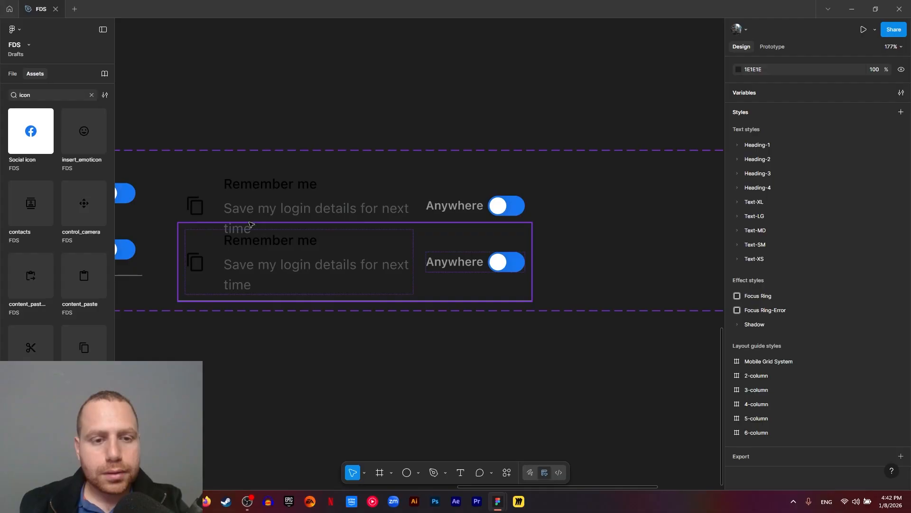
scroll(424, 321, "down", 5)
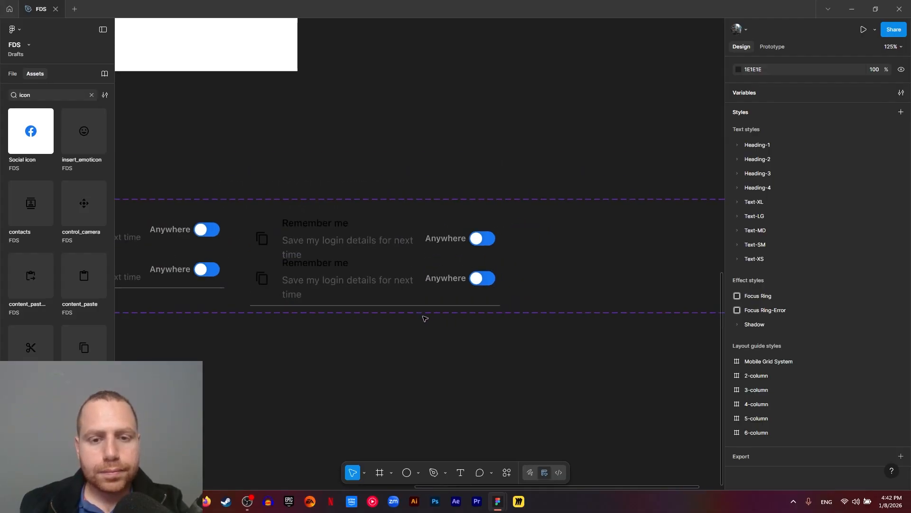
left_click_drag(647, 244, 588, 340)
left_click_drag(119, 239, 404, 409)
left_click(427, 303)
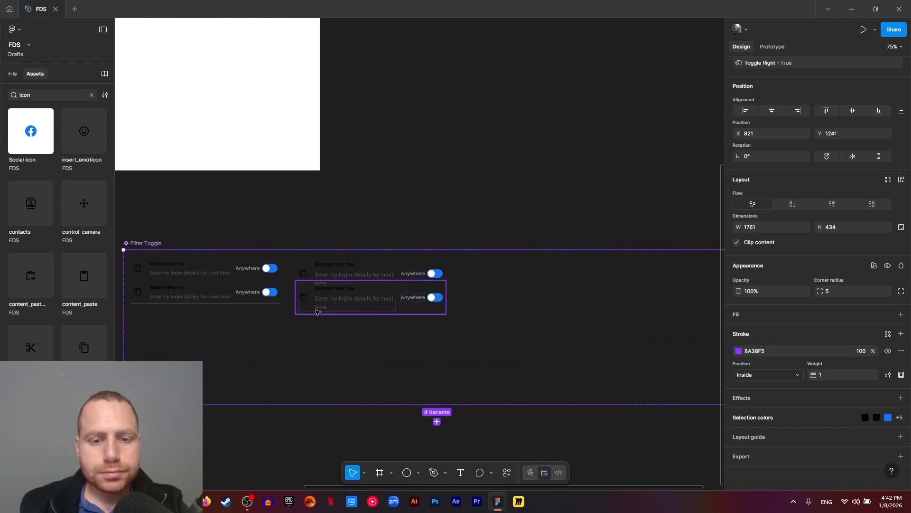
Step: Move the lower, bordered duplicate of the Filter Toggle down to leave a gap of about 18 below the upper duplicate
scroll(427, 306, "up", 5)
left_click_drag(514, 309, 512, 346)
left_click(584, 161)
scroll(519, 98, "right", 1)
left_click_drag(519, 99, 419, 67)
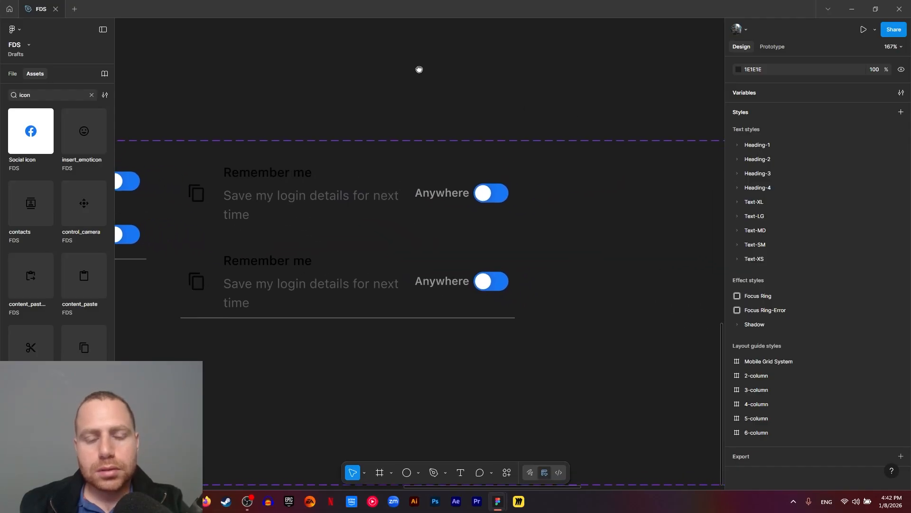
scroll(519, 118, "down", 4)
scroll(252, 191, "right", 3)
left_click(252, 190)
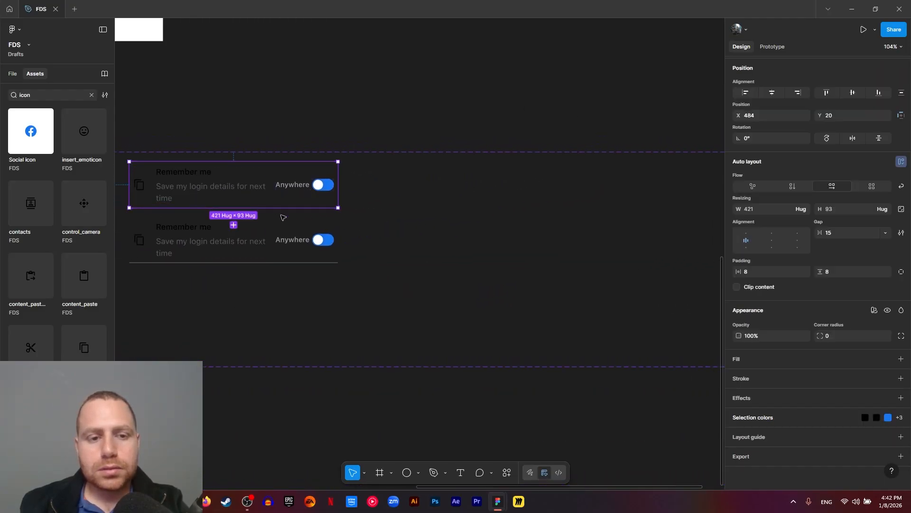
left_click(278, 234, "shift")
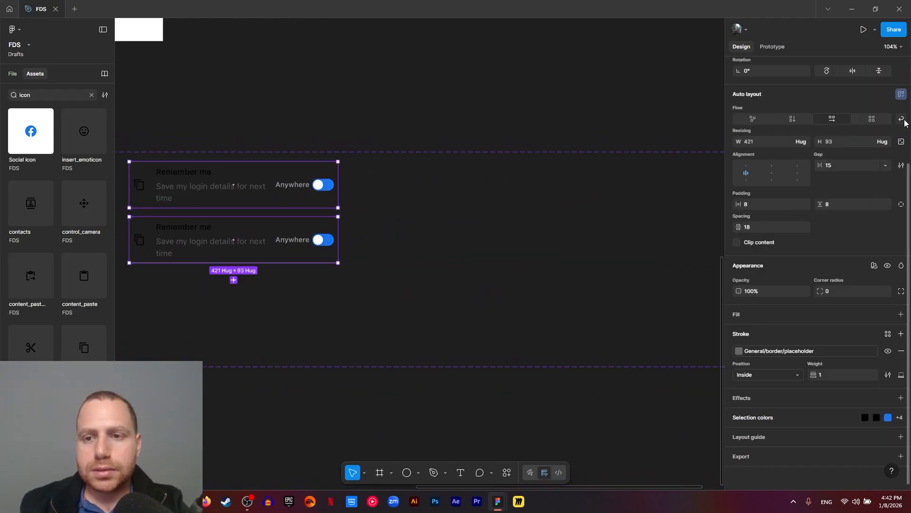
scroll(838, 174, "up", 3)
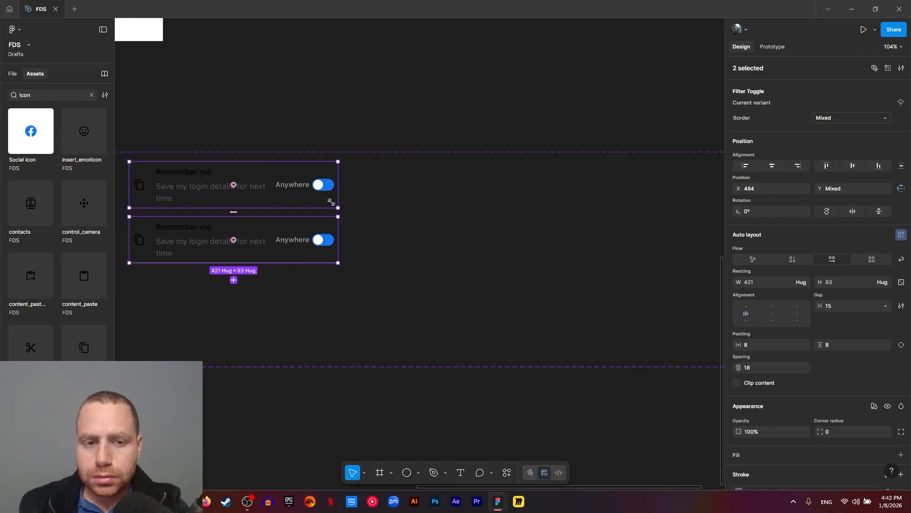
left_click_drag(327, 200, 603, 191)
Step: Add a variant property named Size with the value sm to the Filter Toggle component set
left_click(225, 138)
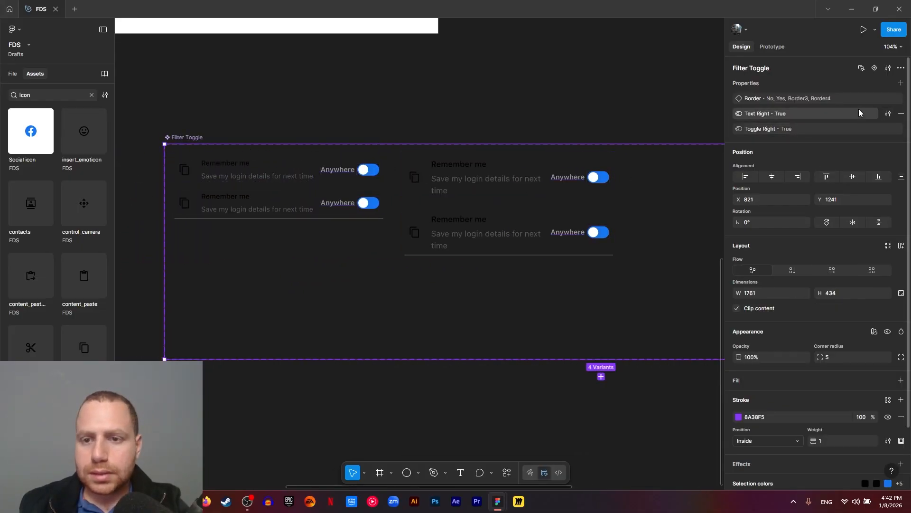
left_click(901, 83)
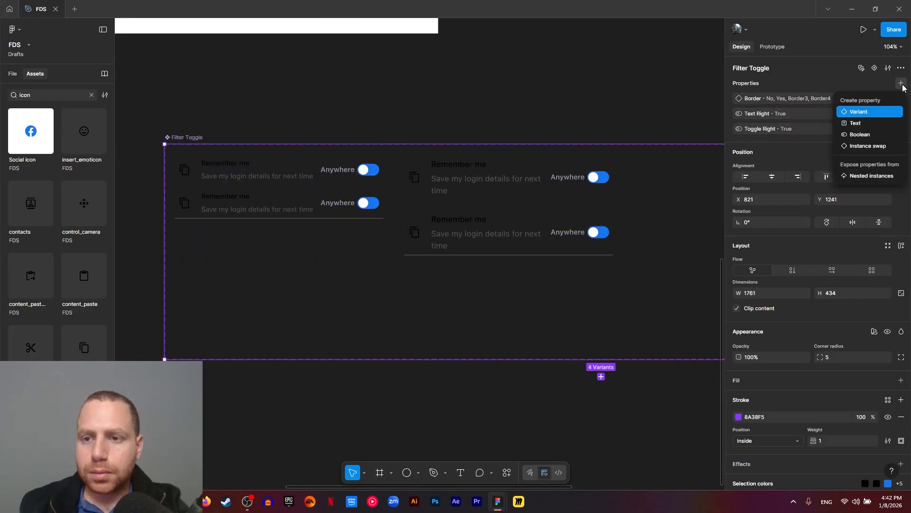
left_click(866, 112)
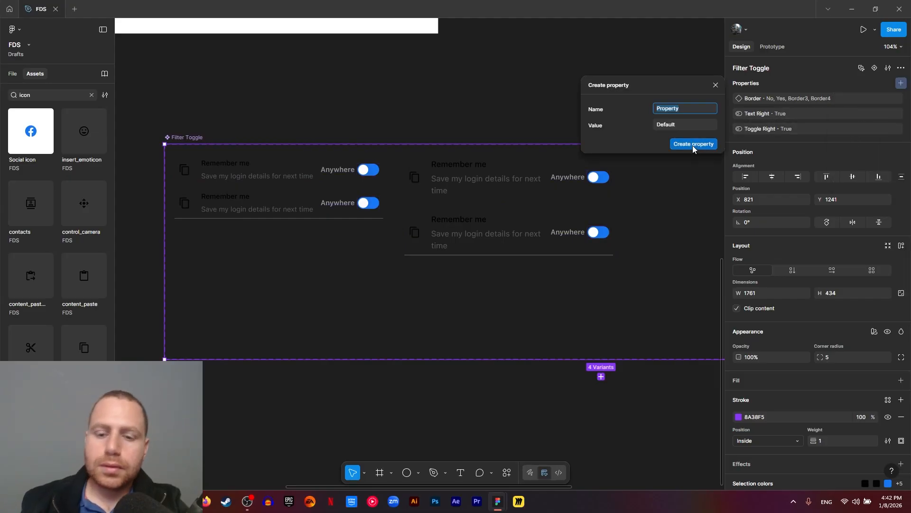
type("Size · ")
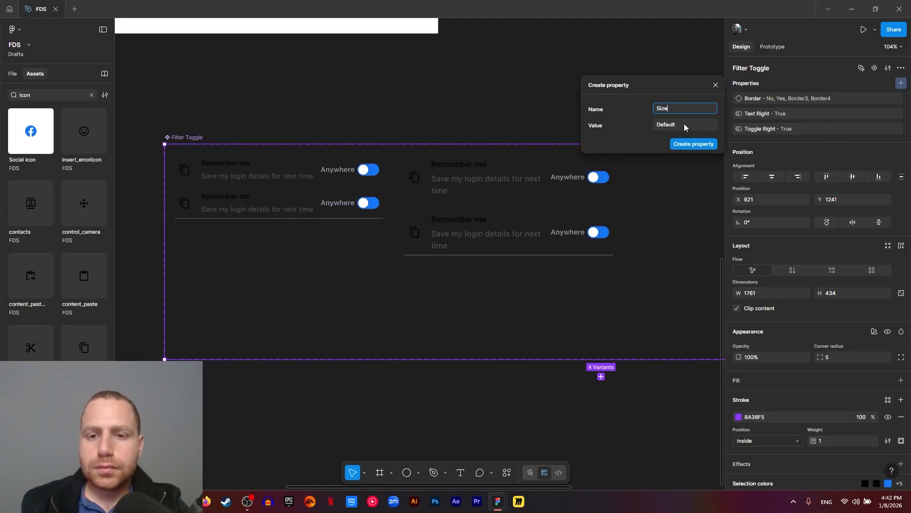
type("sm")
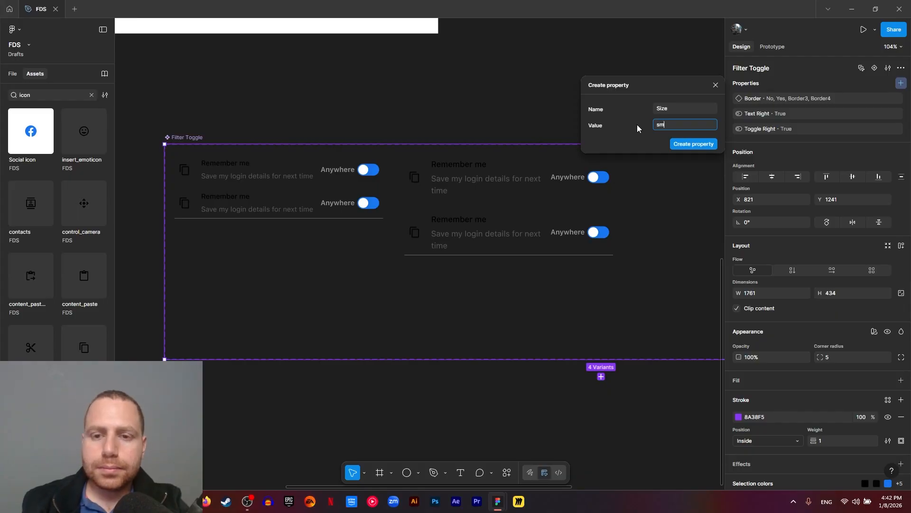
left_click(699, 146)
Step: Set the Size property of both variants in the second column to md
left_click(547, 176)
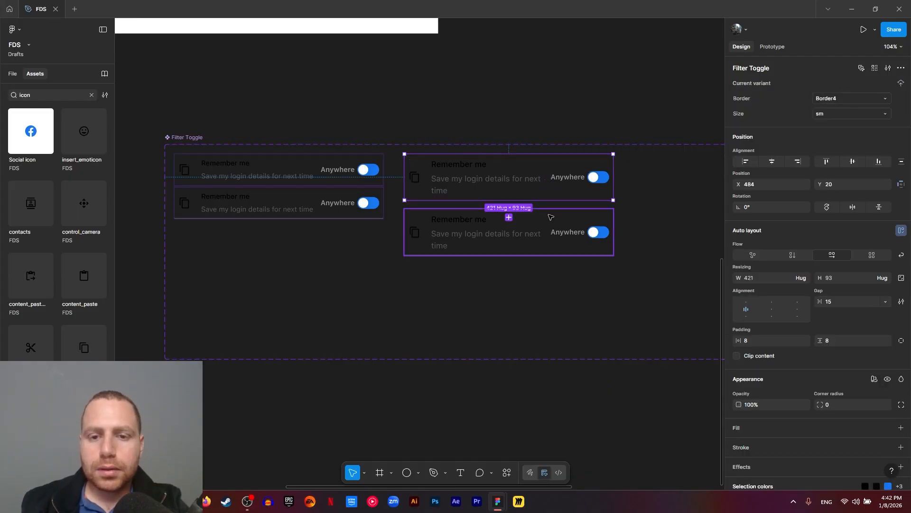
left_click(547, 231, "shift")
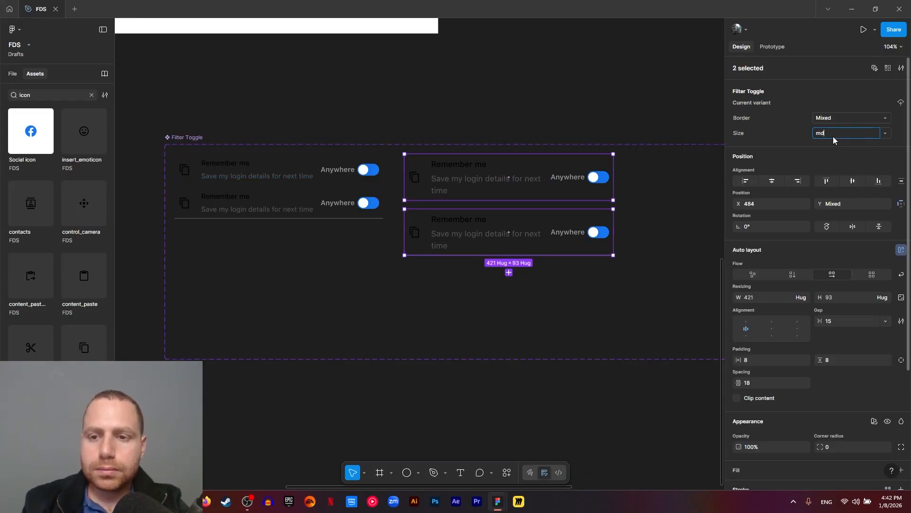
left_click(833, 136)
type("md")
left_click(657, 220)
Step: Duplicate the two md variants into a third column to their right within the component set
left_click_drag(648, 190, 406, 168)
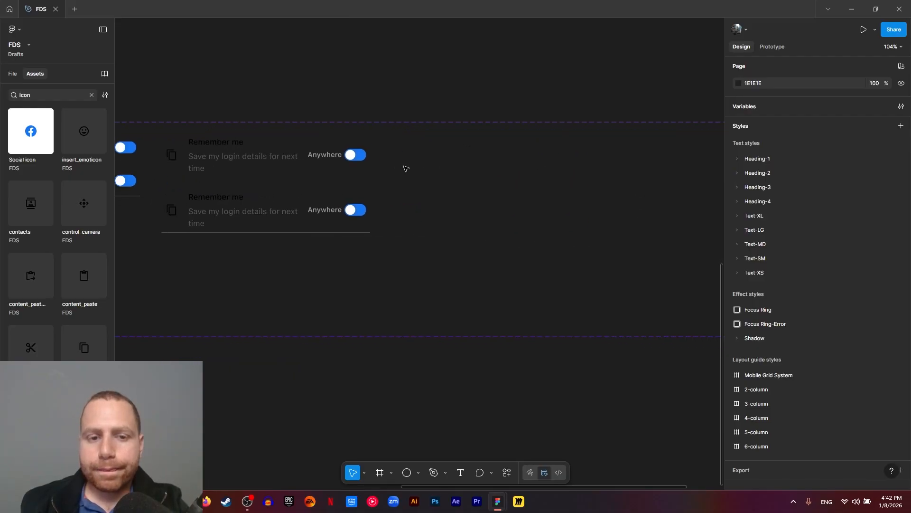
left_click(265, 156)
left_click(252, 211, "shift")
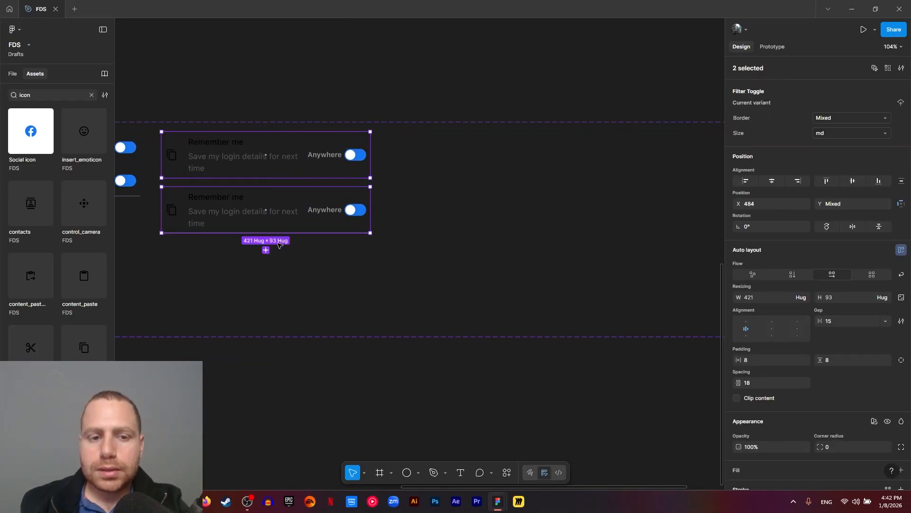
left_click(266, 251)
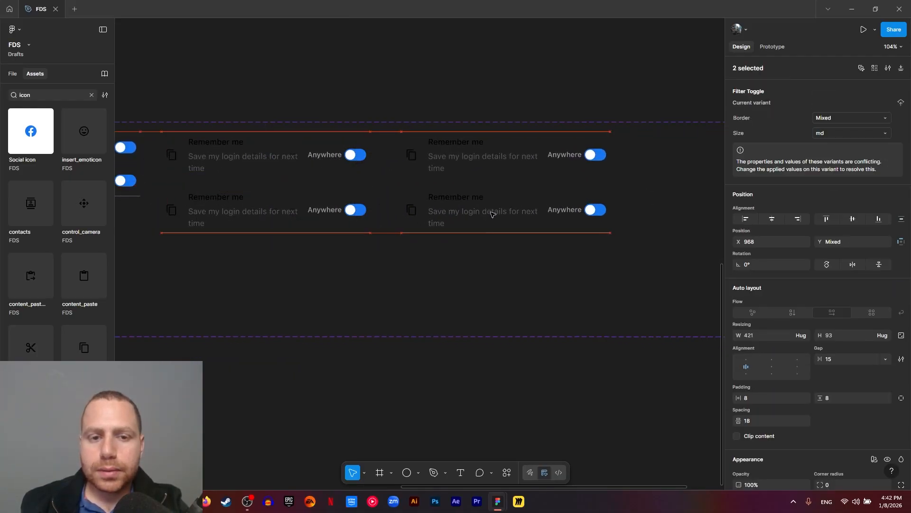
Step: Apply the Text-LG Medium 18/25 text style to "Remember me" in the upper third-column variant
scroll(460, 150, "up", 5)
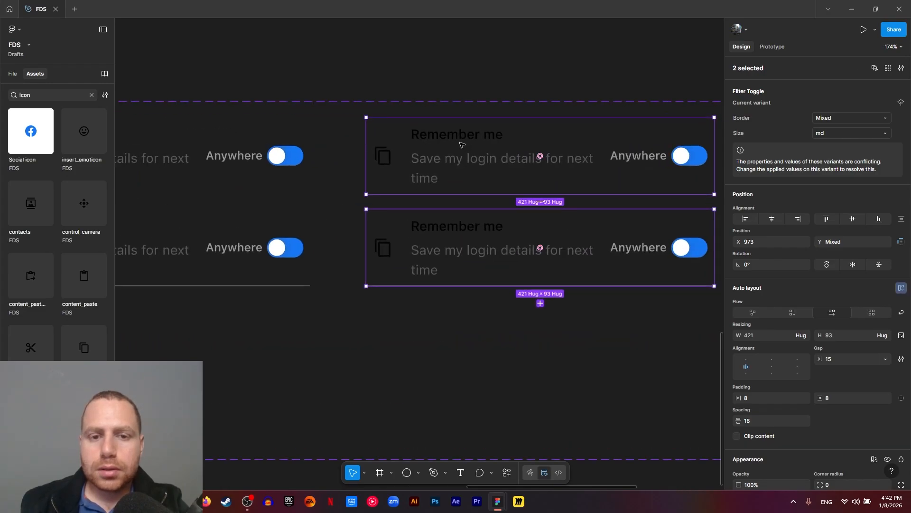
double_click(461, 142)
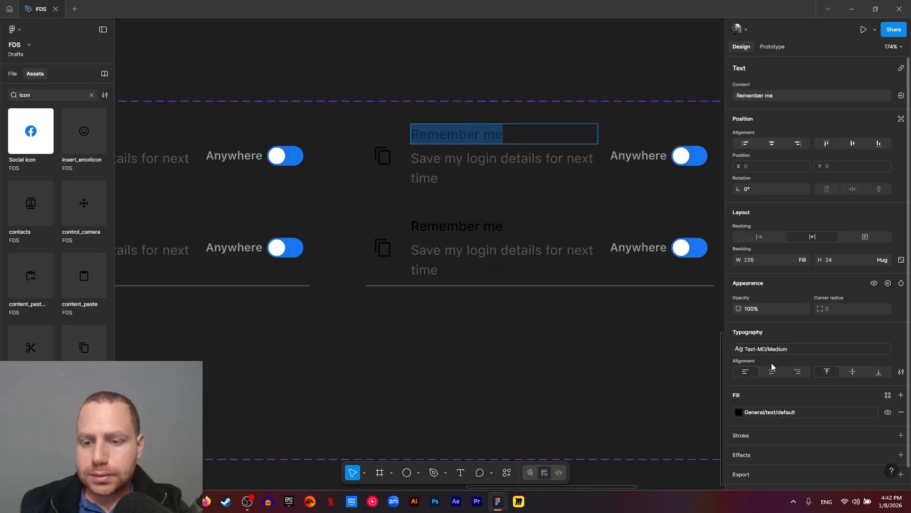
left_click(776, 349)
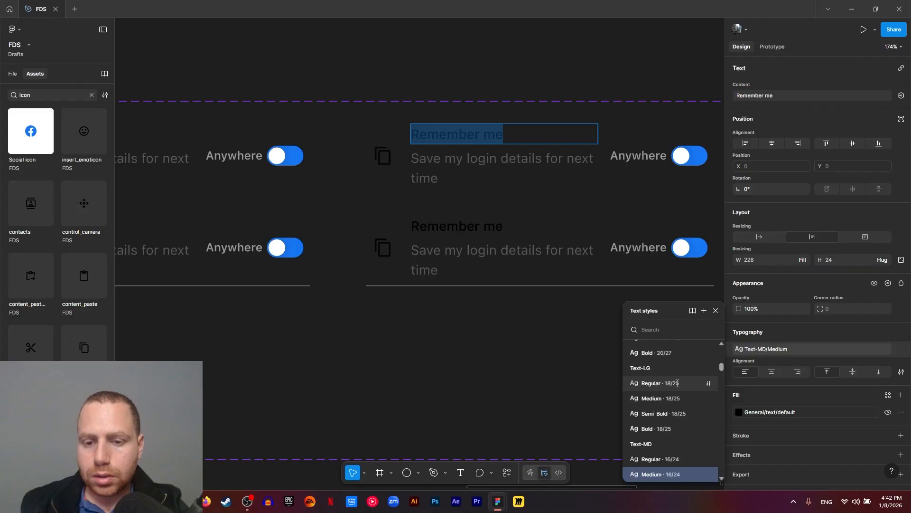
left_click(673, 397)
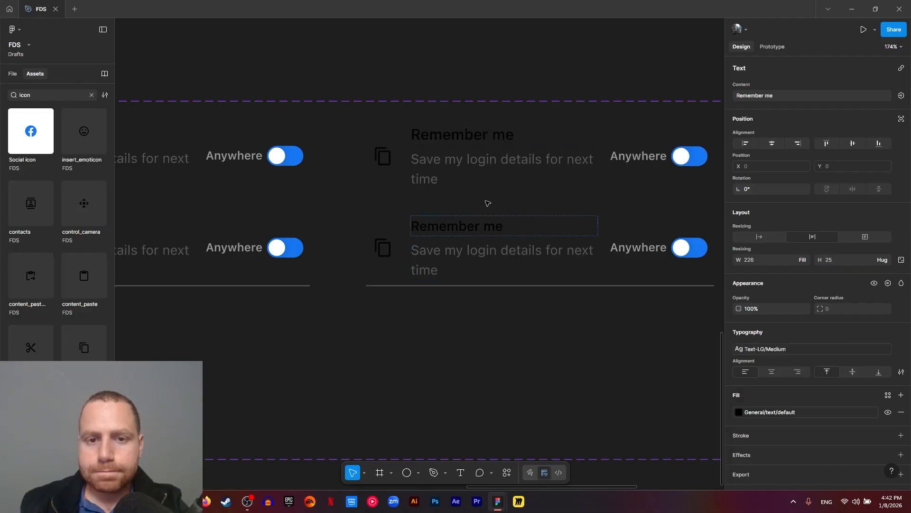
Step: Apply the Text-LG Regular 18/25 text style to "Save my login details for next time" in the upper third-column variant
left_click(451, 159)
double_click(451, 158)
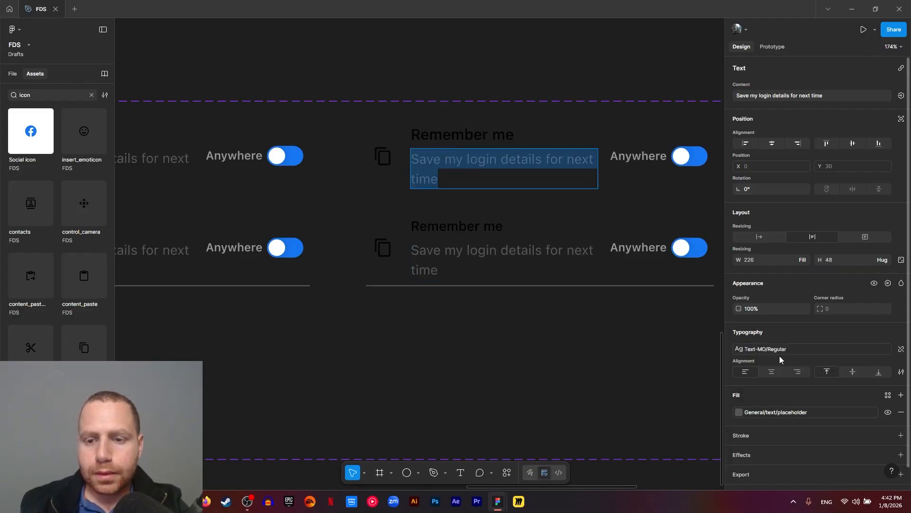
left_click(793, 351)
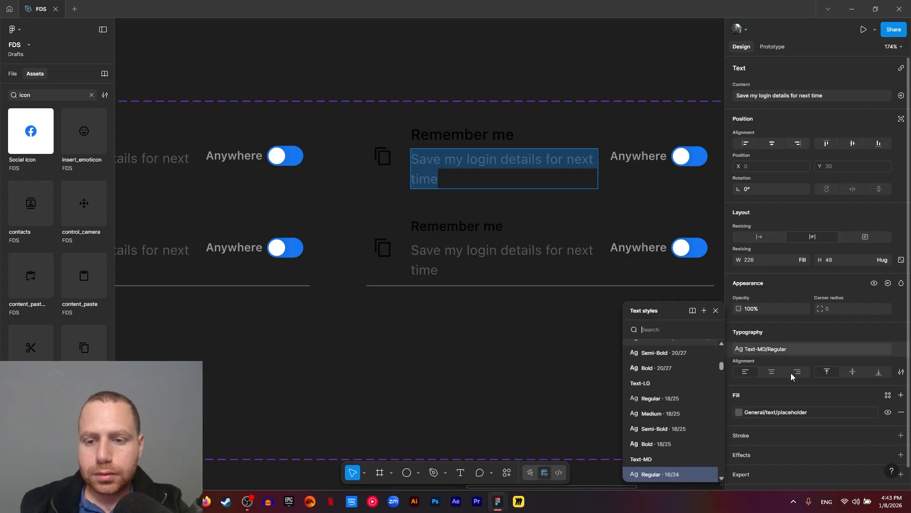
scroll(682, 464, "down", 2)
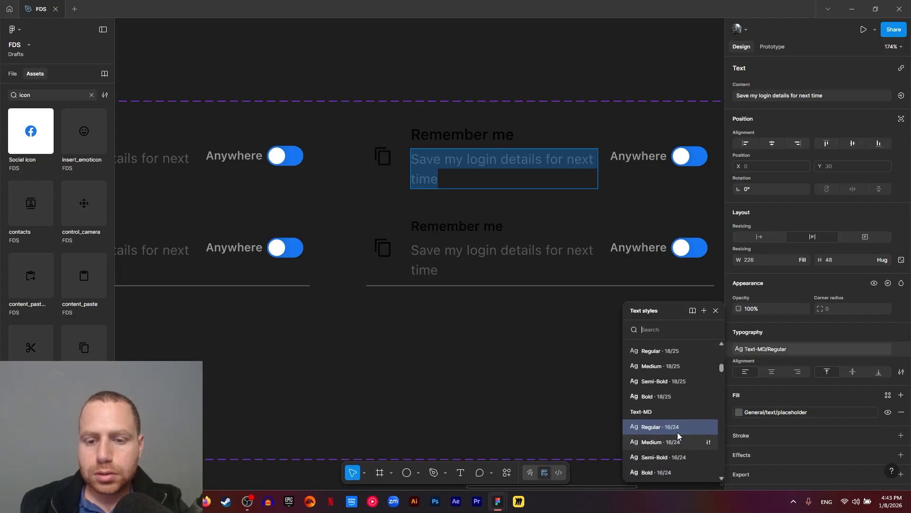
scroll(677, 403, "up", 3)
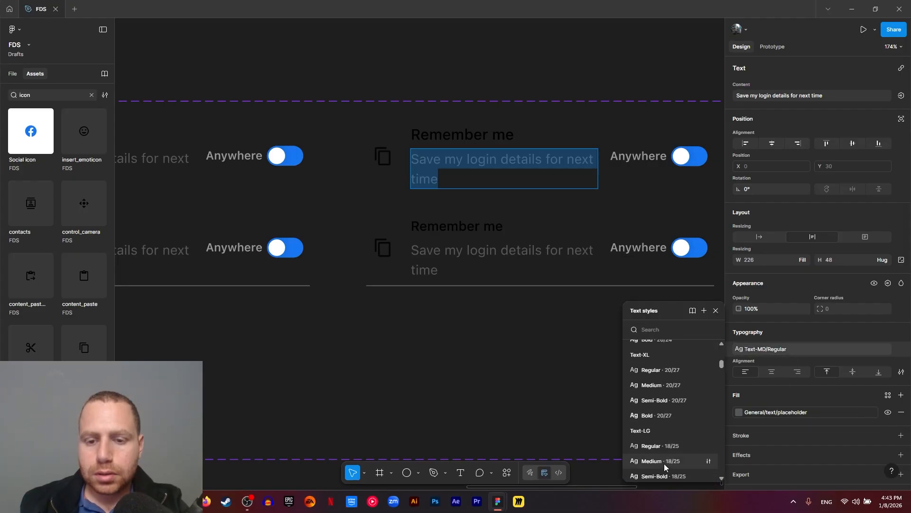
left_click(667, 447)
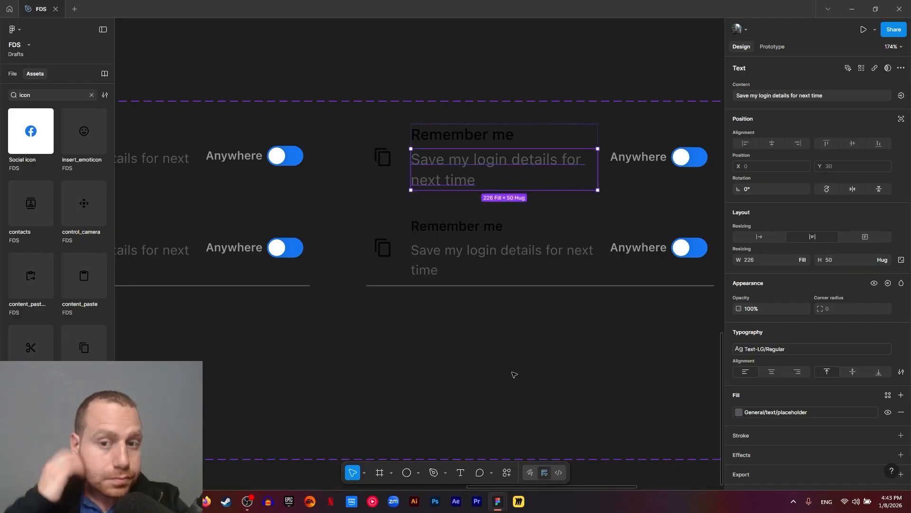
Step: Shrink the Filter Toggle component set to about 1438 × 272 around its three columns of variants
scroll(547, 368, "down", 5)
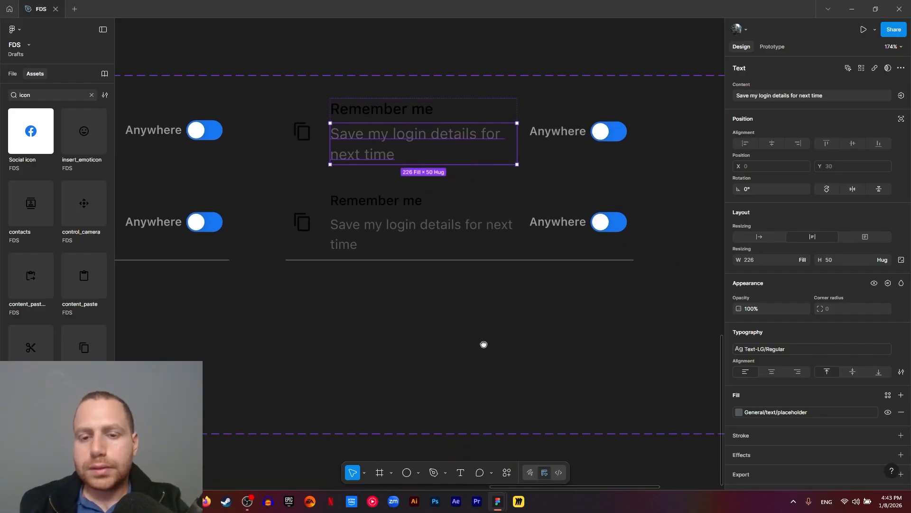
left_click(575, 361)
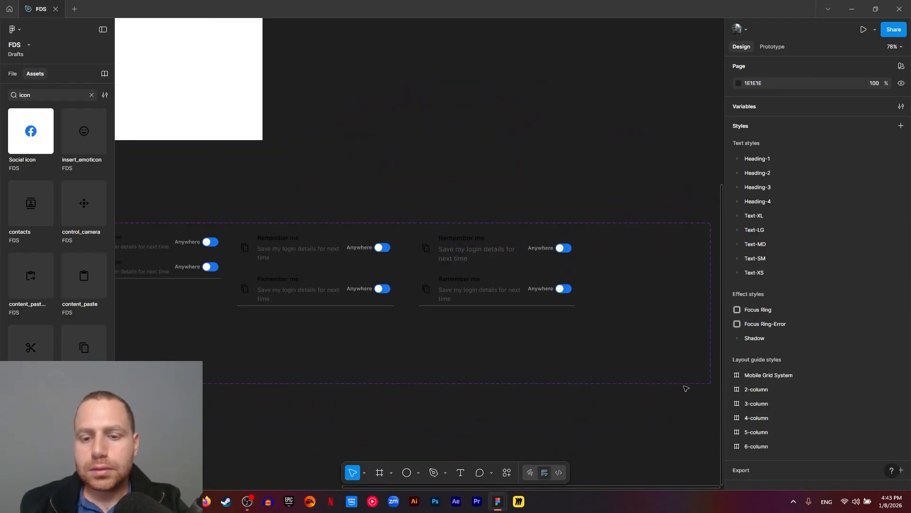
scroll(686, 388, "down", 3)
left_click(674, 374)
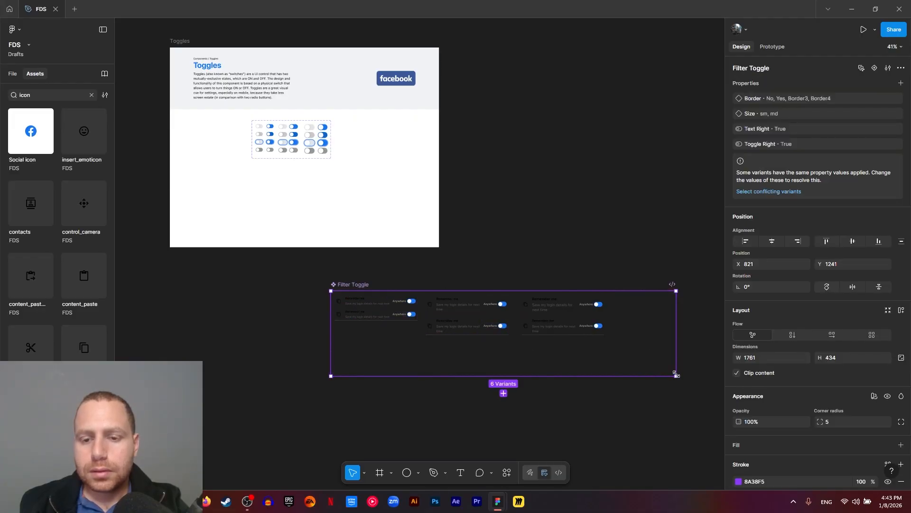
left_click_drag(676, 375, 612, 344)
Step: Set the auto layout gap of all six Filter Toggle variants to Auto
scroll(598, 345, "up", 3)
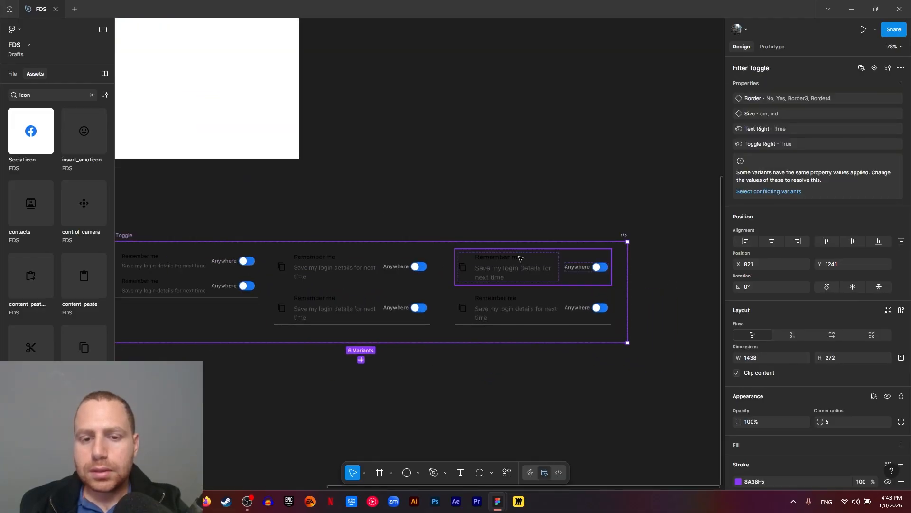
left_click(520, 259)
scroll(324, 268, "right", 4)
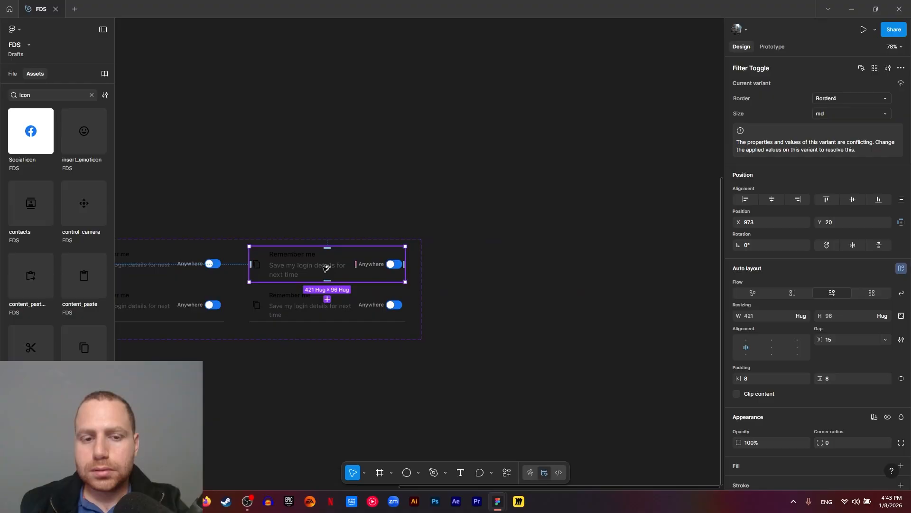
scroll(388, 267, "left", 7)
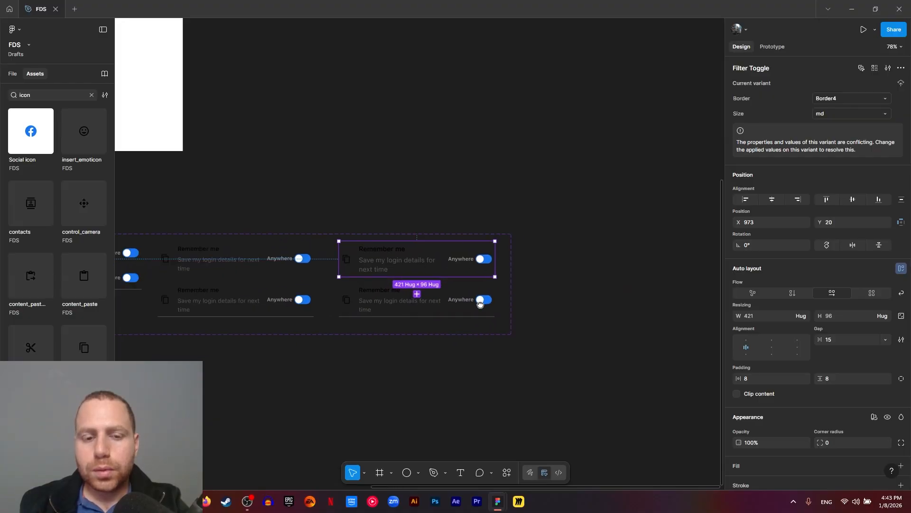
scroll(522, 285, "down", 1)
scroll(584, 294, "right", 2)
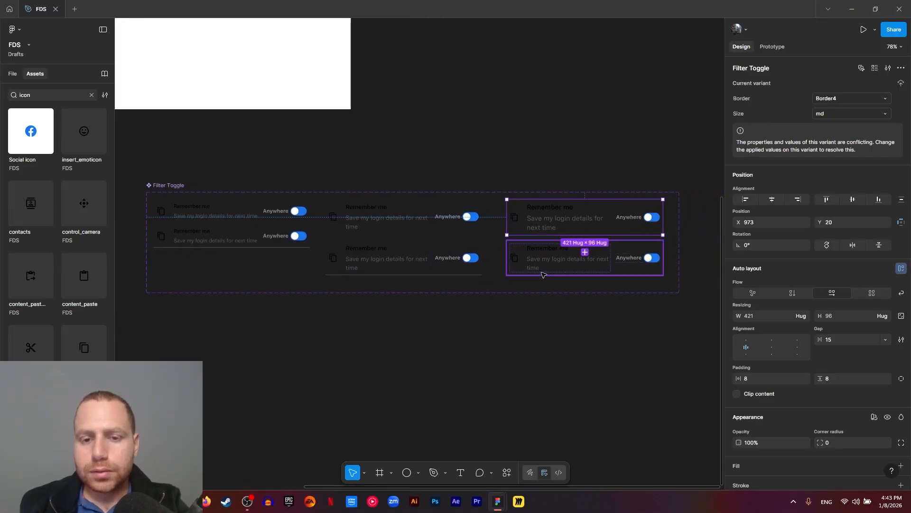
left_click(575, 261, "shift")
left_click(418, 261, "shift")
left_click(389, 221, "shift")
left_click(282, 230, "shift")
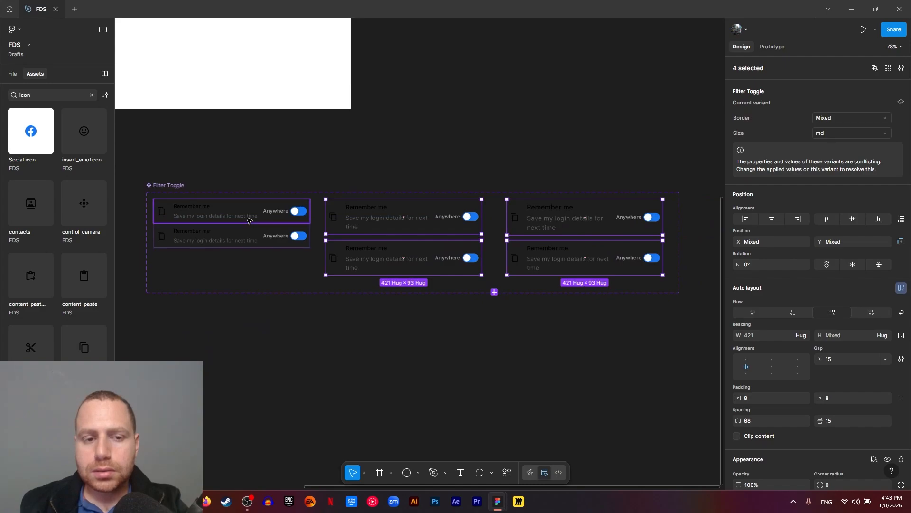
left_click(248, 220, "shift")
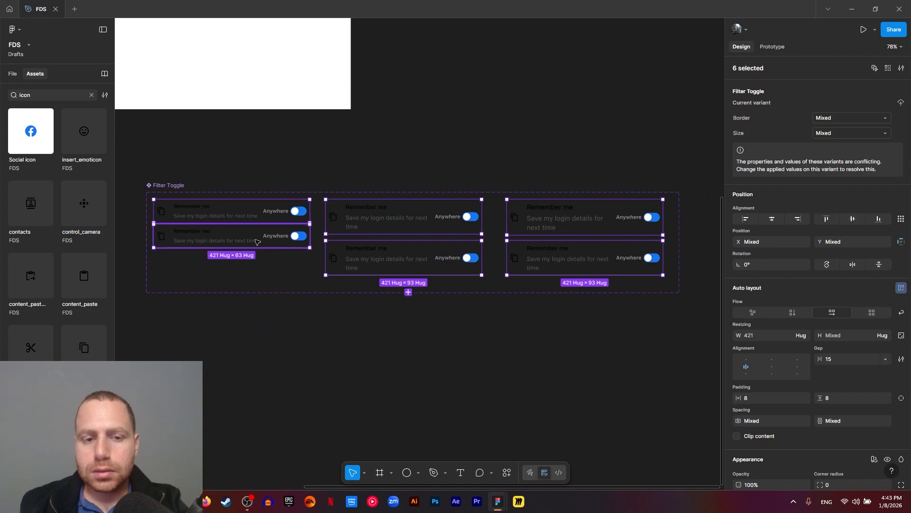
double_click(747, 367)
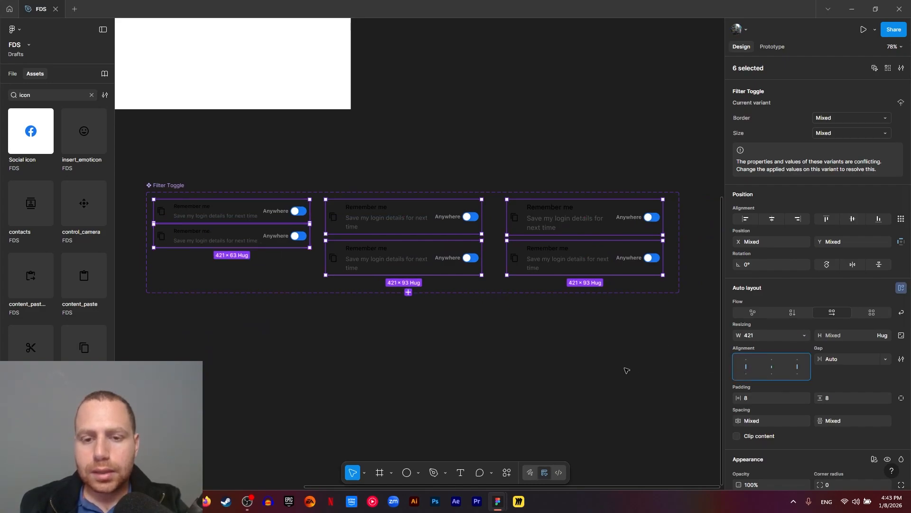
Step: Copy the lower, bordered third-column variant and paste it as an instance to the right of the component set
scroll(634, 264, "up", 3)
left_click(634, 264)
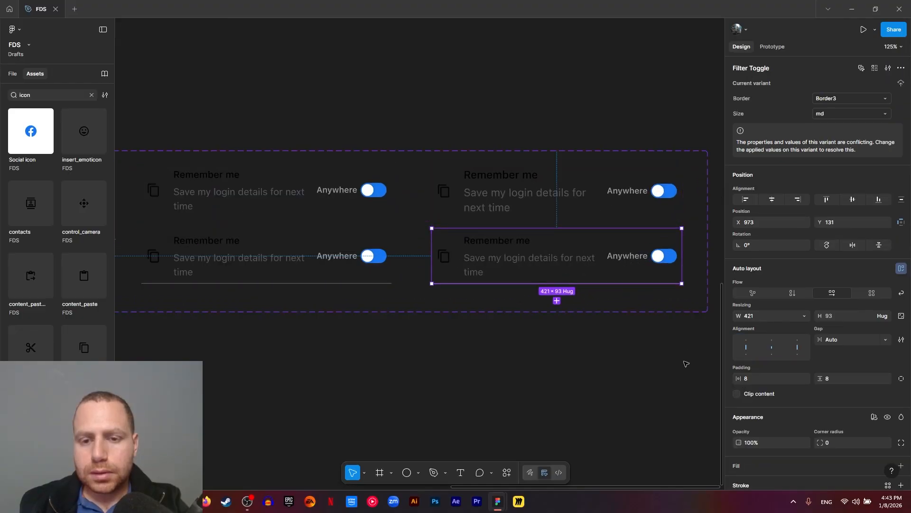
scroll(475, 285, "right", 7)
key("ctrl+v")
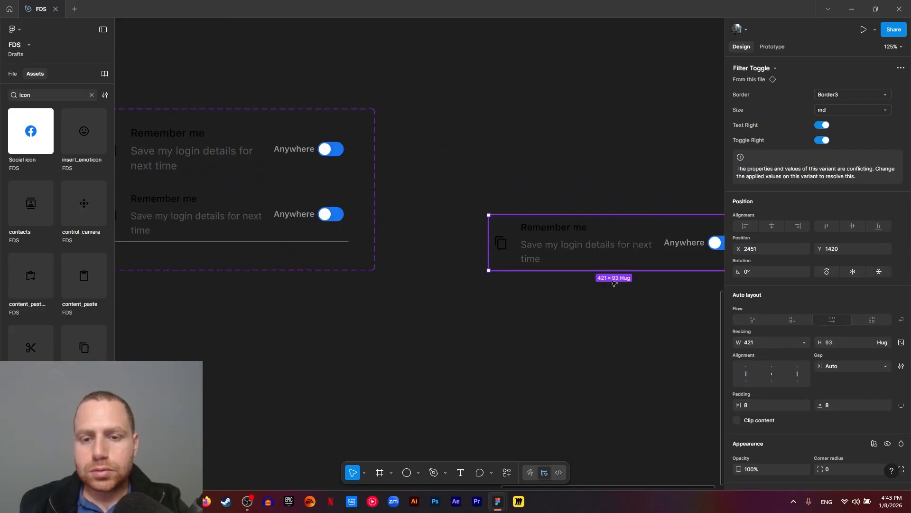
Step: Try widening the pasted Filter Toggle instance to 525 and undo the resize
key("shift+2")
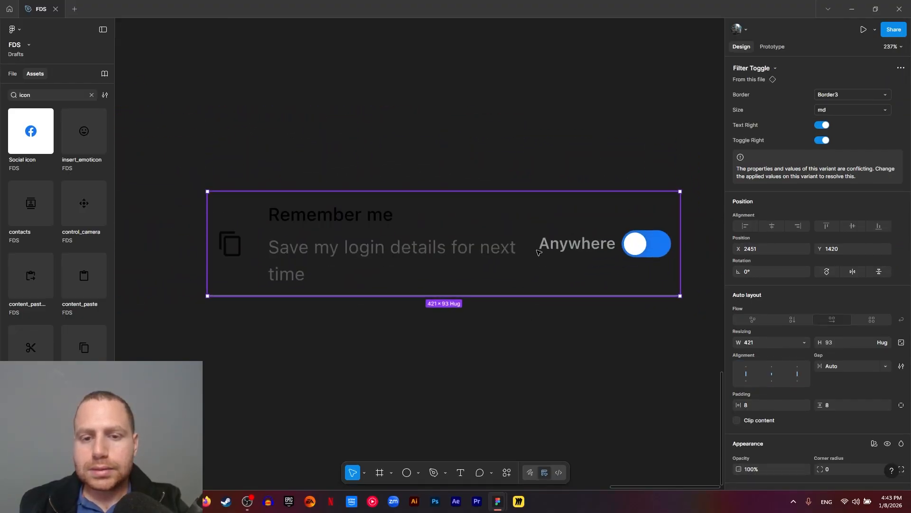
left_click_drag(681, 253, 671, 328)
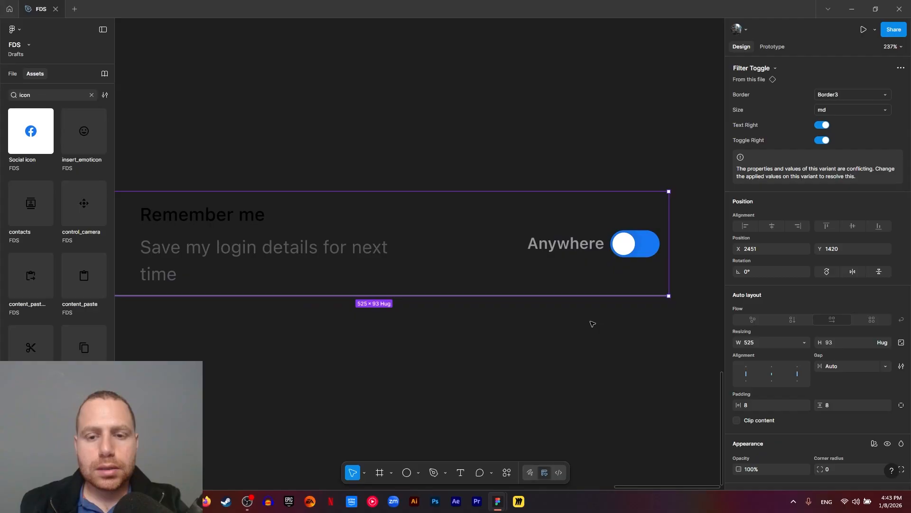
key("ctrl+z")
left_click(320, 358)
scroll(300, 348, "down", 3)
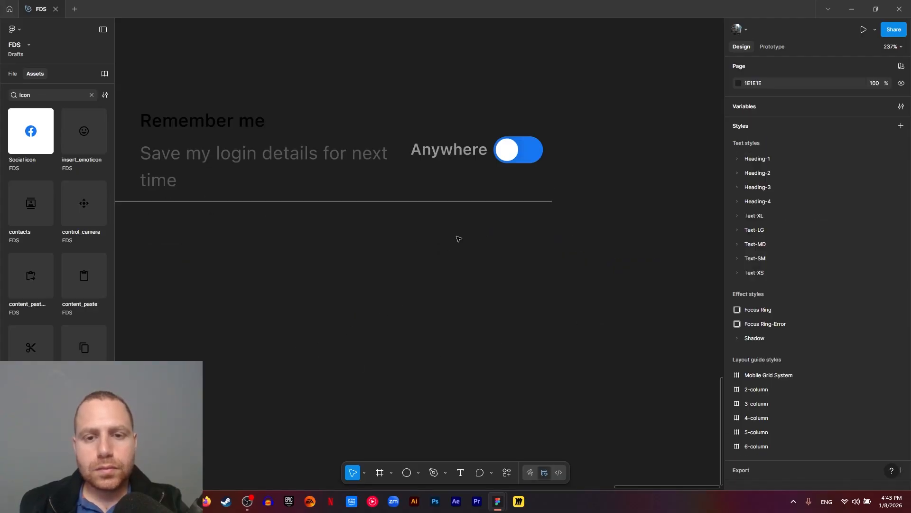
Step: Set the size of both Toggle Switches in the second-column Filter Toggle variants to lg
left_click(528, 155)
scroll(354, 318, "down", 8)
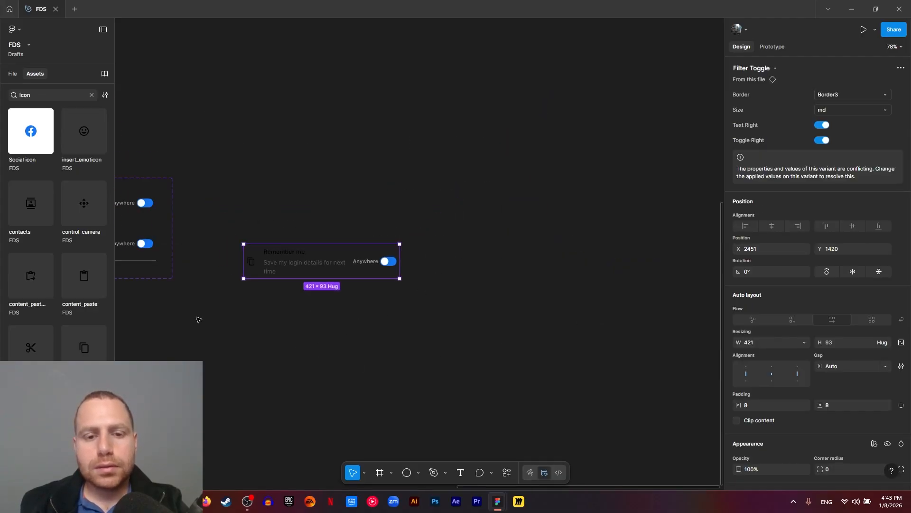
scroll(422, 250, "up", 2)
left_click(421, 269)
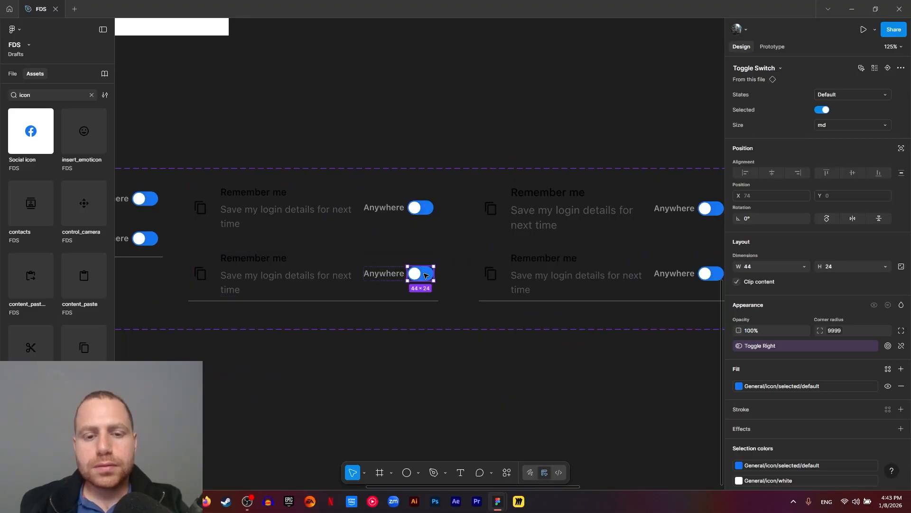
left_click(426, 208, "shift")
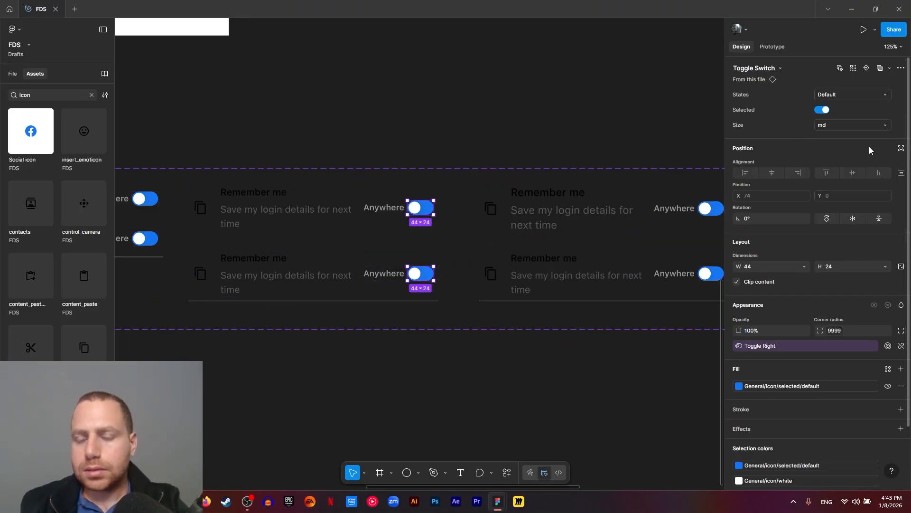
left_click(842, 126)
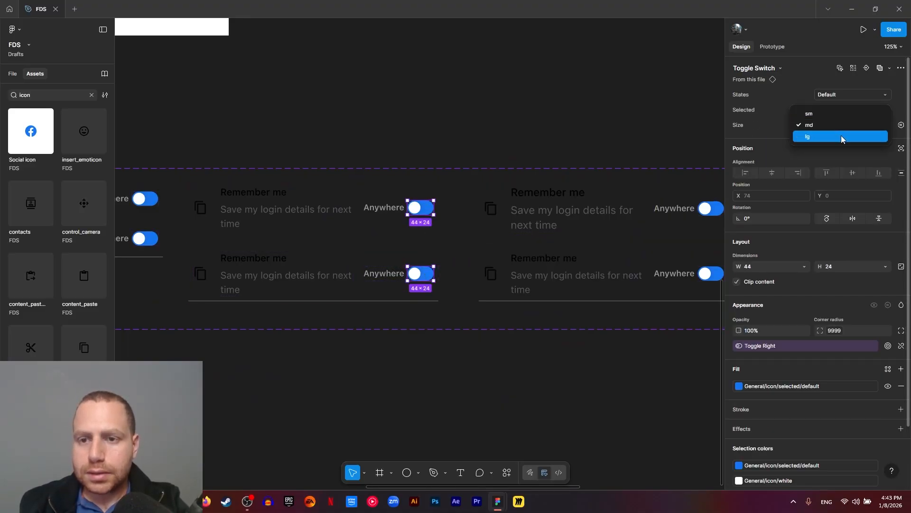
left_click(841, 137)
scroll(647, 220, "right", 3)
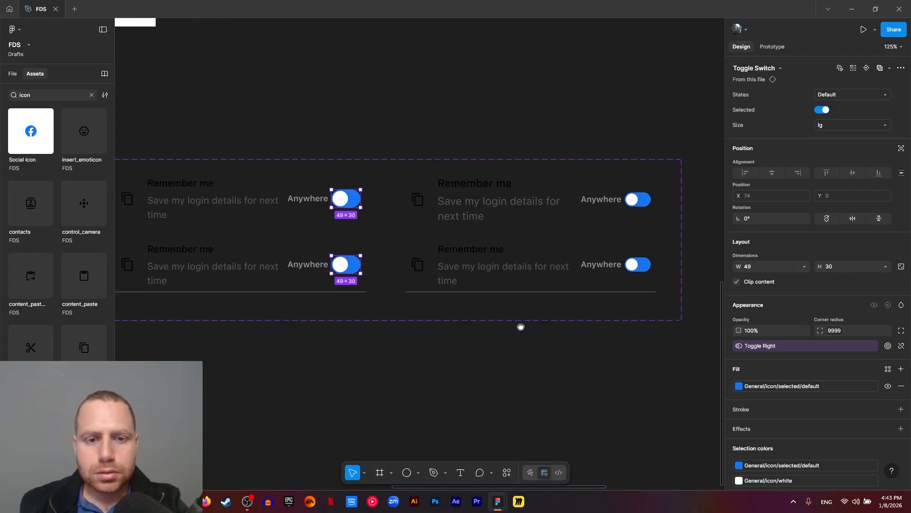
Step: Set the size of both Toggle Switches in the third-column Filter Toggle variants to lg
left_click(647, 220)
left_click(641, 199)
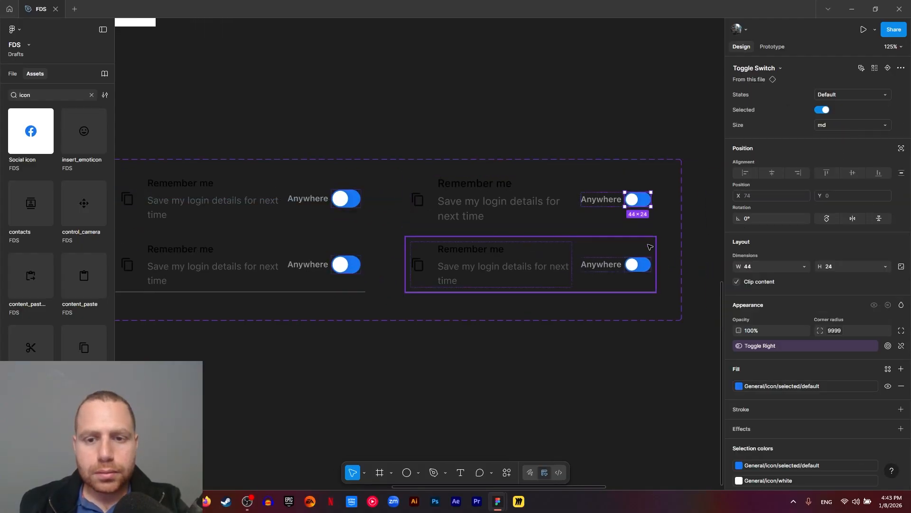
left_click(647, 264, "shift")
left_click(837, 125)
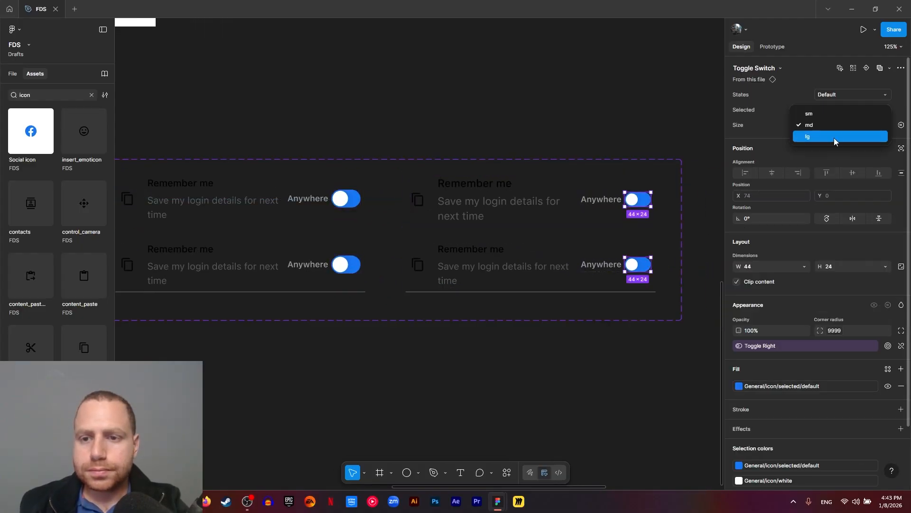
left_click(832, 137)
left_click(460, 409)
scroll(461, 410, "down", 5)
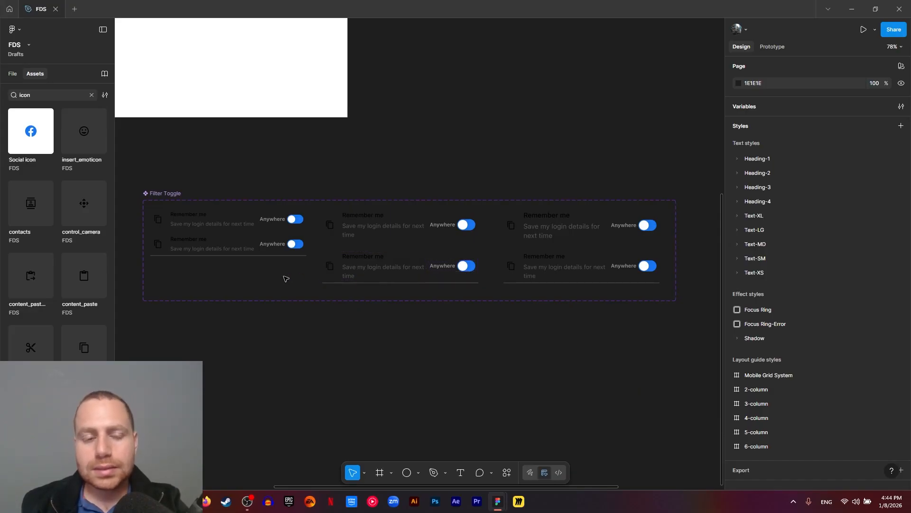
Step: Test the Selected property off and on for the Toggle Switch in the lower second-column variant
left_click(160, 193)
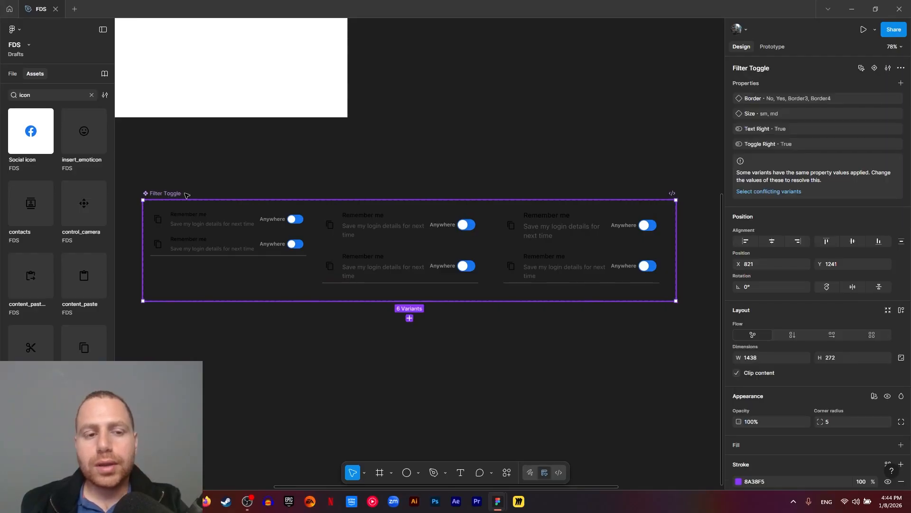
left_click(465, 267)
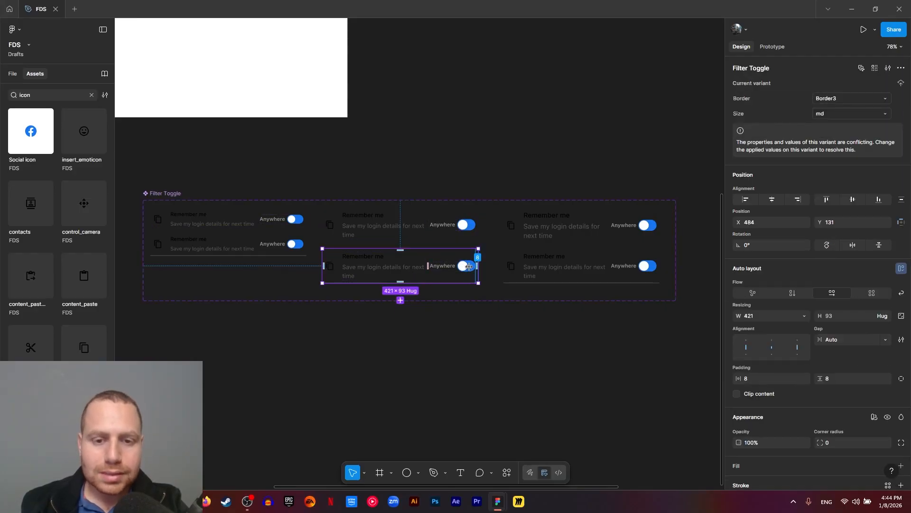
left_click(468, 268)
scroll(425, 273, "up", 3)
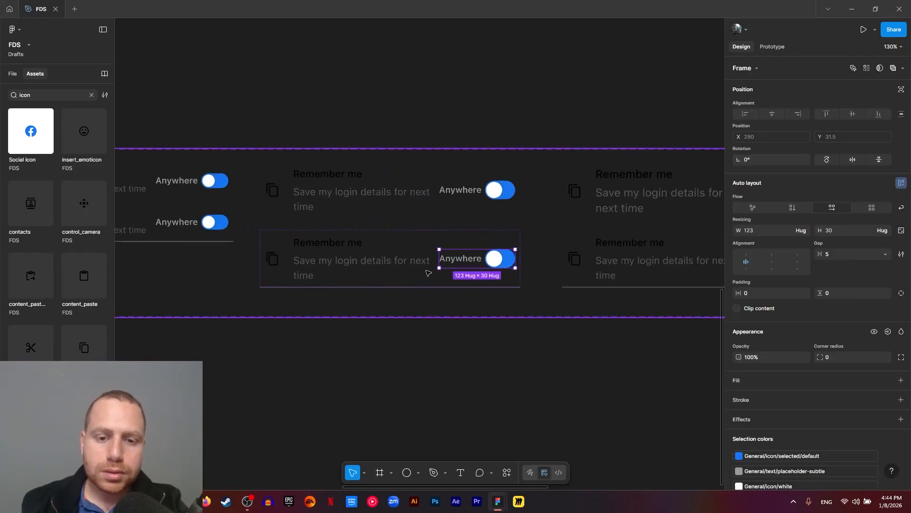
left_click(204, 210)
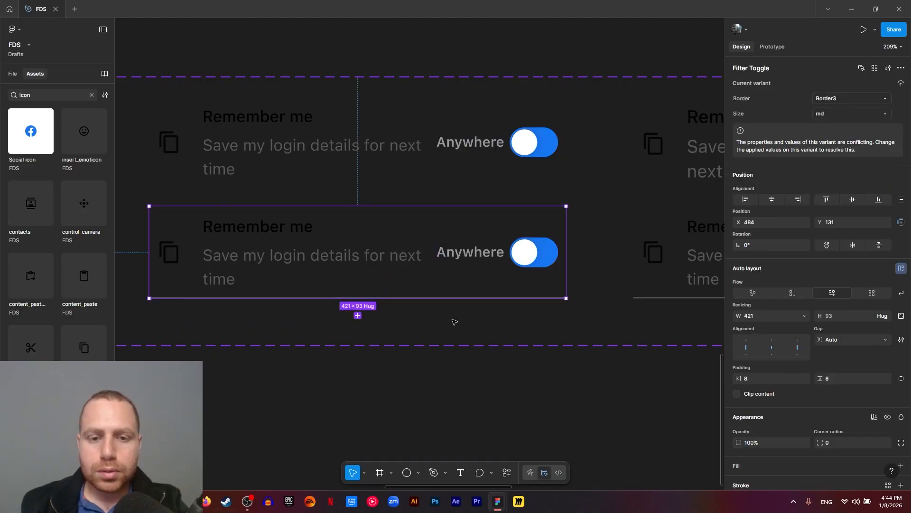
left_click(543, 250, "ctrl")
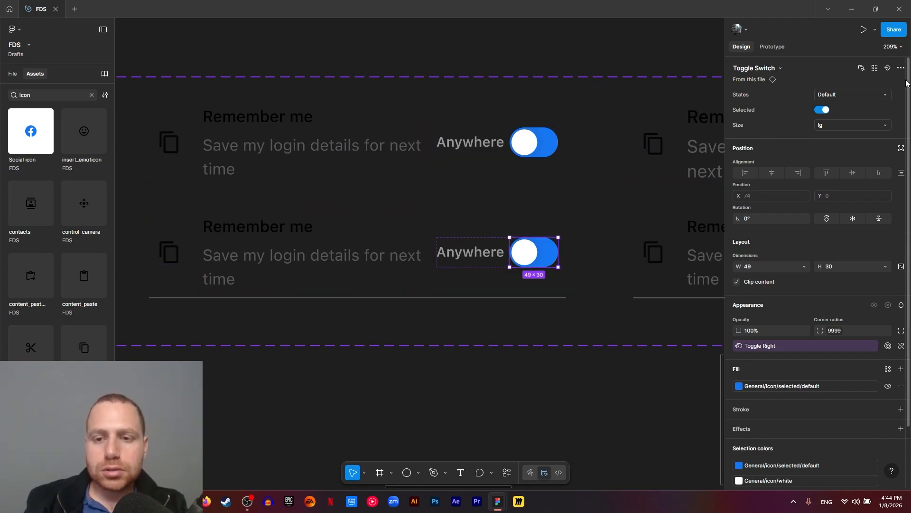
left_click(822, 110)
left_click(823, 110)
left_click(825, 110)
left_click(825, 110)
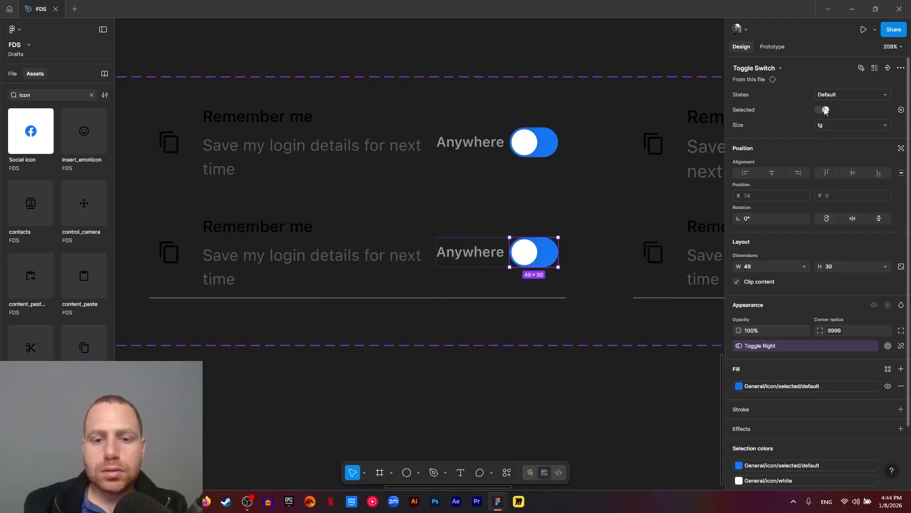
left_click(825, 110)
Step: Expose the nested Toggle Switch properties on the Filter Toggle component set
scroll(302, 326, "down", 5)
left_click_drag(287, 344, 424, 310)
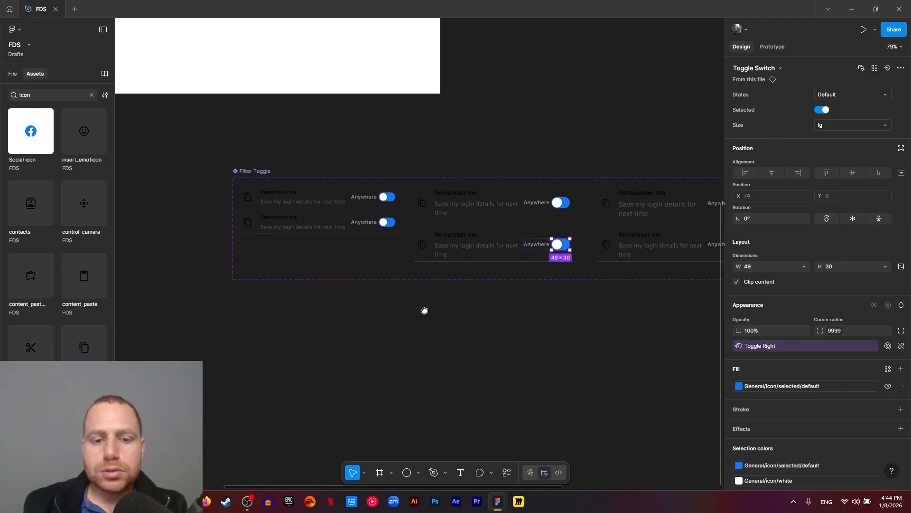
left_click(253, 172)
left_click(901, 84)
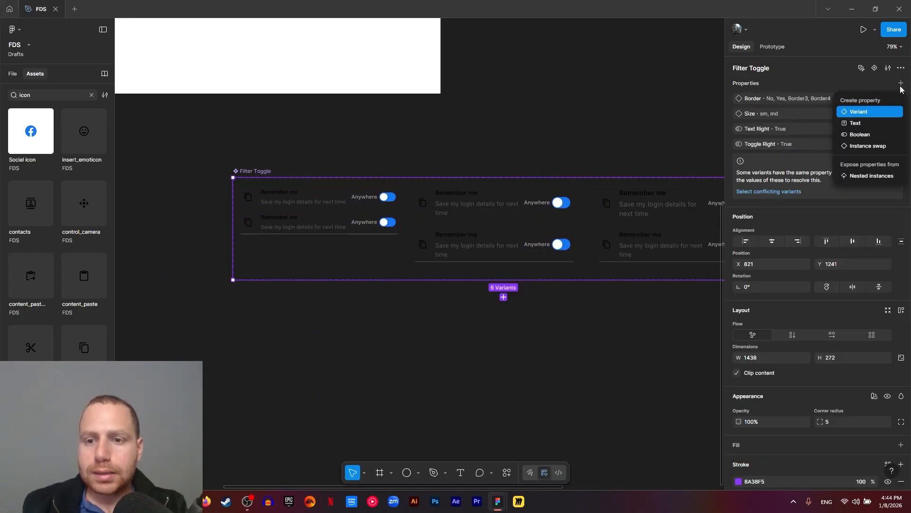
left_click(869, 179)
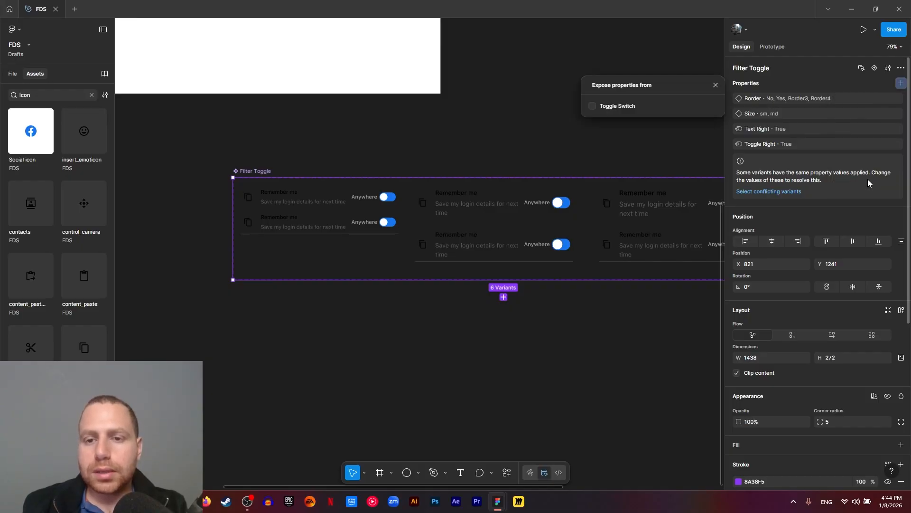
left_click(593, 106)
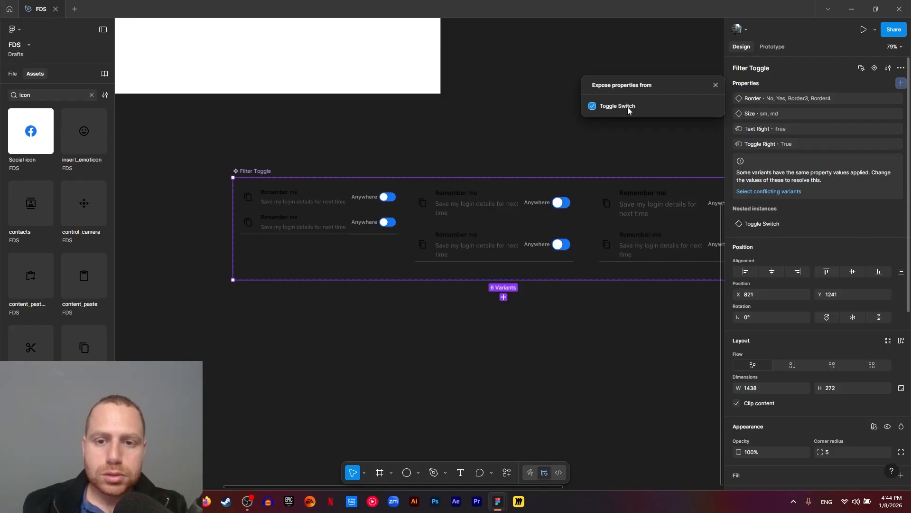
left_click(717, 85)
Step: Test the Selected and Toggle Right properties of the pasted Filter Toggle instance, leaving both switched on
scroll(272, 270, "right", 10)
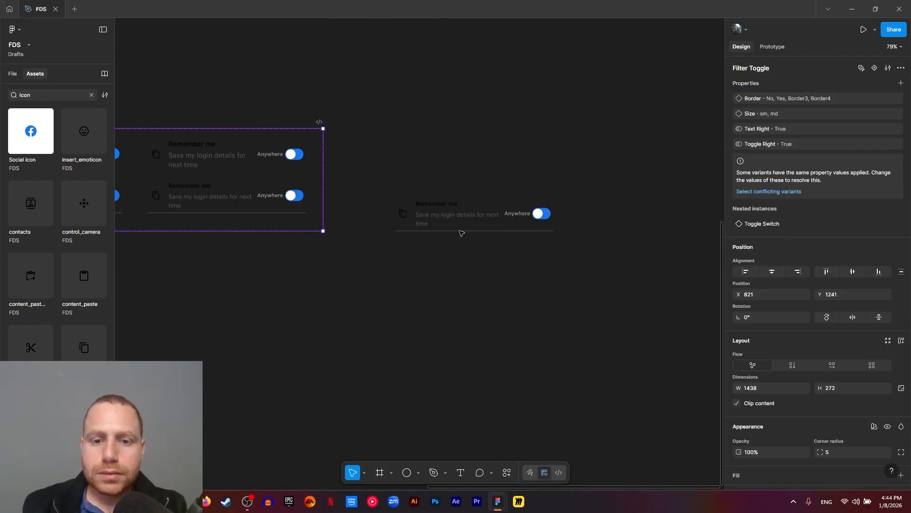
left_click(564, 279)
key("Tab")
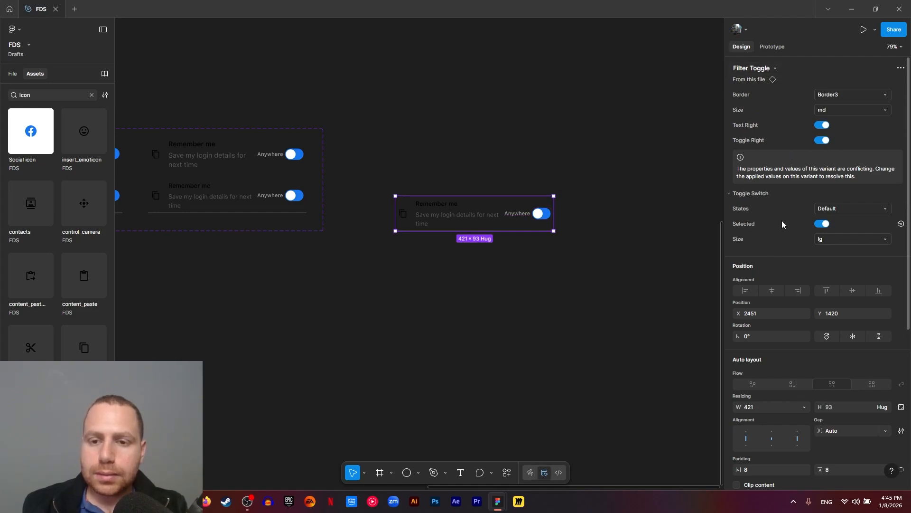
left_click(824, 224)
left_click(825, 223)
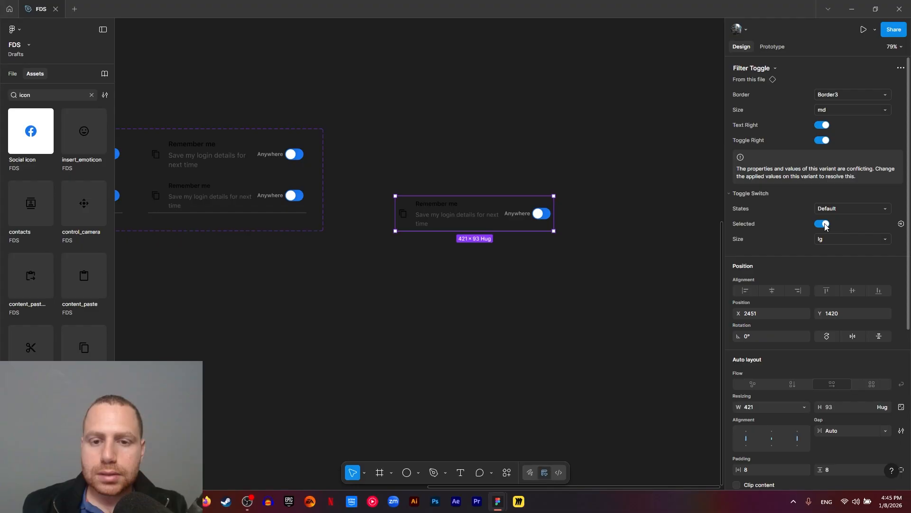
left_click(825, 141)
left_click(823, 141)
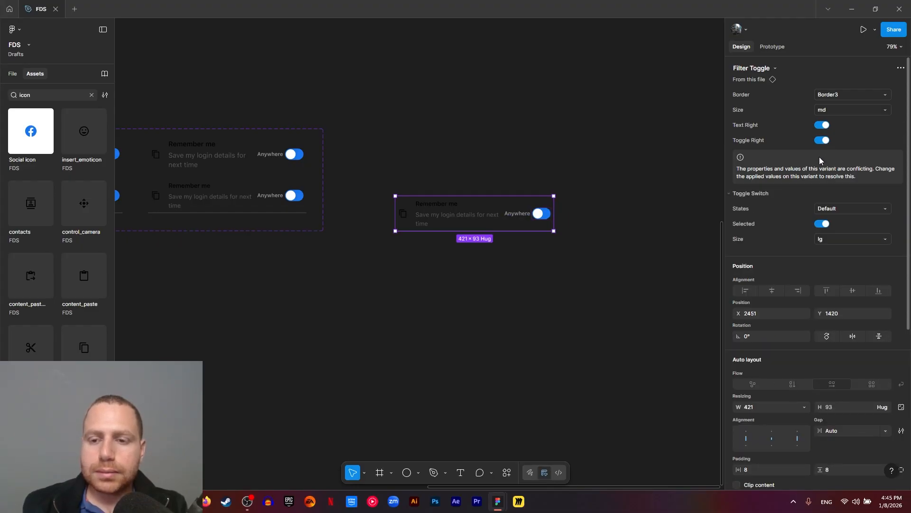
Step: Hide the "Anywhere" label in the pasted instance by switching its Text Right property off
left_click(492, 314)
scroll(508, 230, "up", 2)
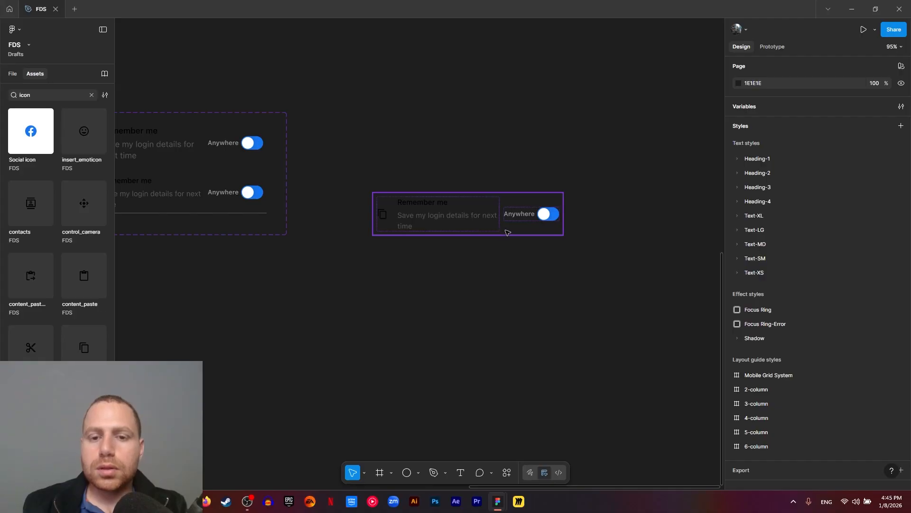
left_click(508, 232)
scroll(505, 224, "up", 3)
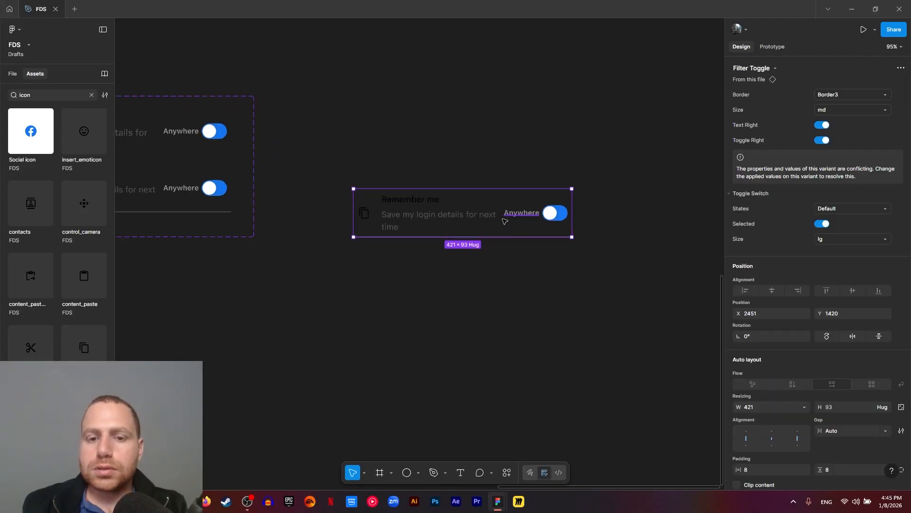
double_click(531, 216)
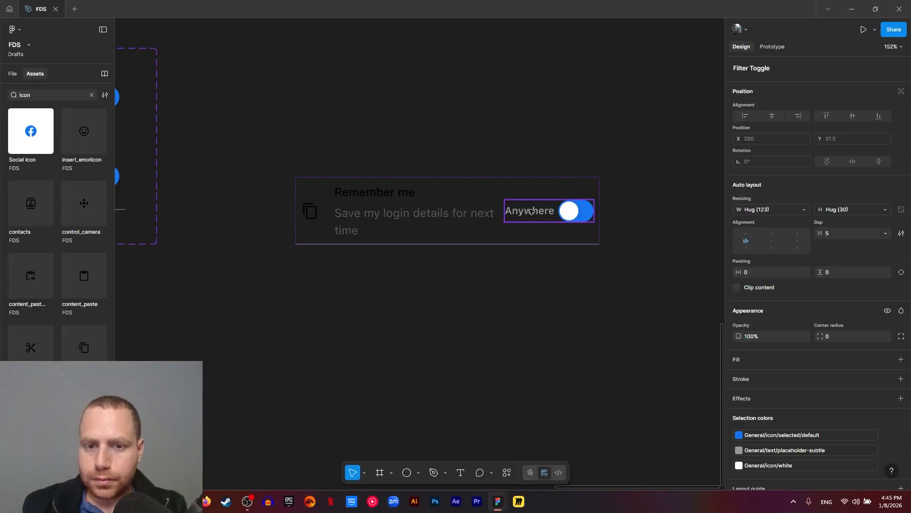
double_click(530, 211)
left_click(532, 241)
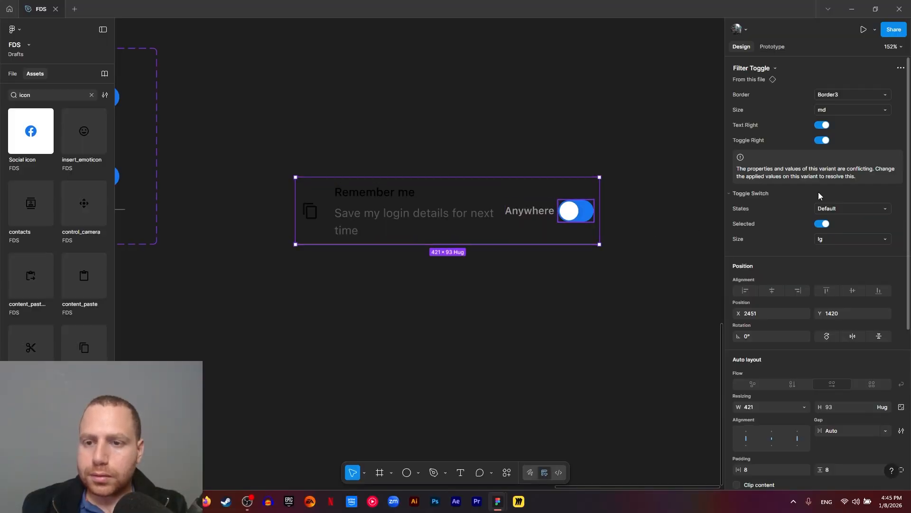
left_click(821, 126)
left_click(589, 412)
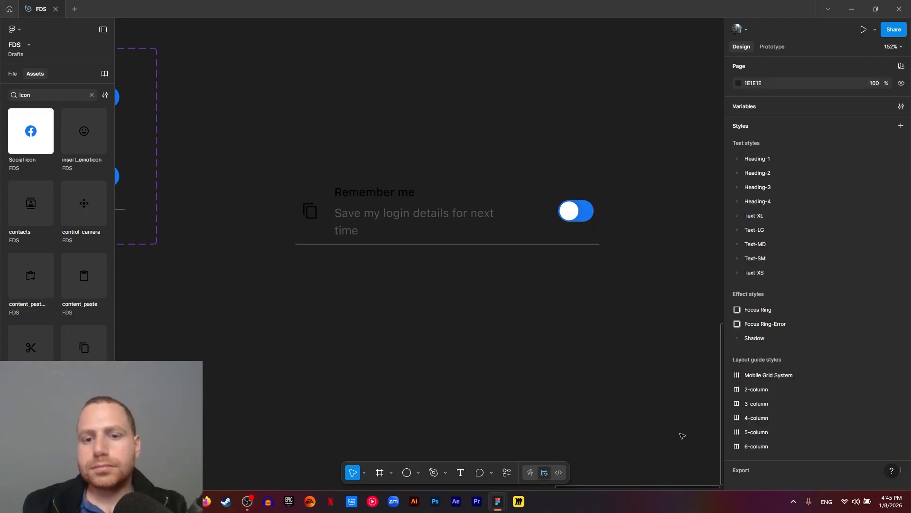
Step: Switch Toggle Right off and Text Right back on for the pasted instance
left_click(513, 192)
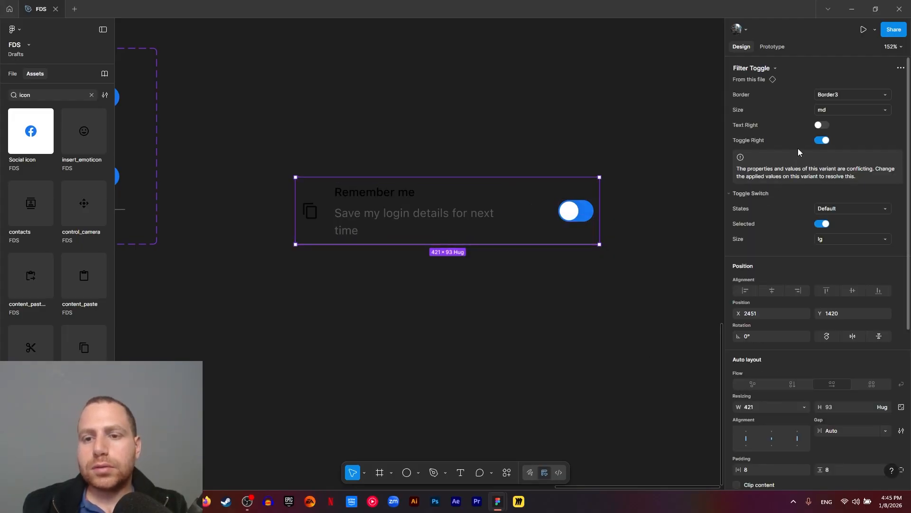
left_click(820, 140)
left_click(822, 125)
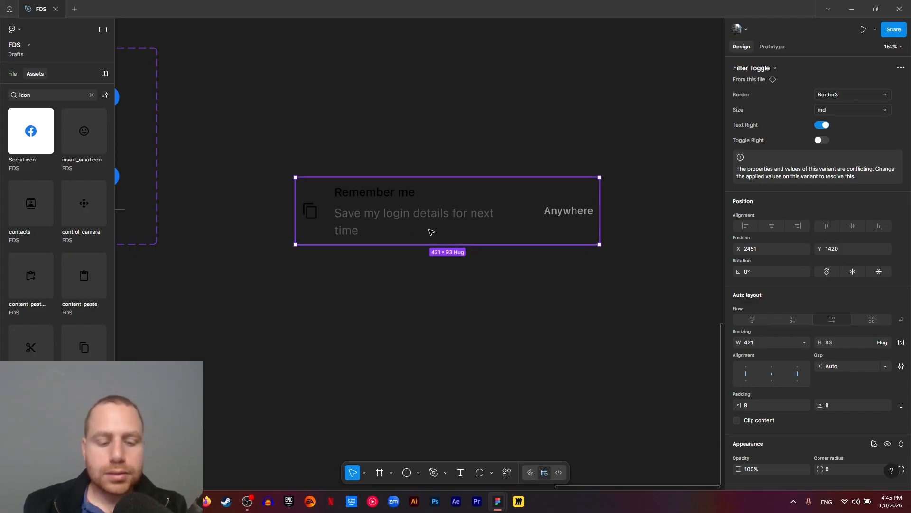
Step: Inspect the content_copy icon nested inside the pasted Filter Toggle instance
double_click(311, 215)
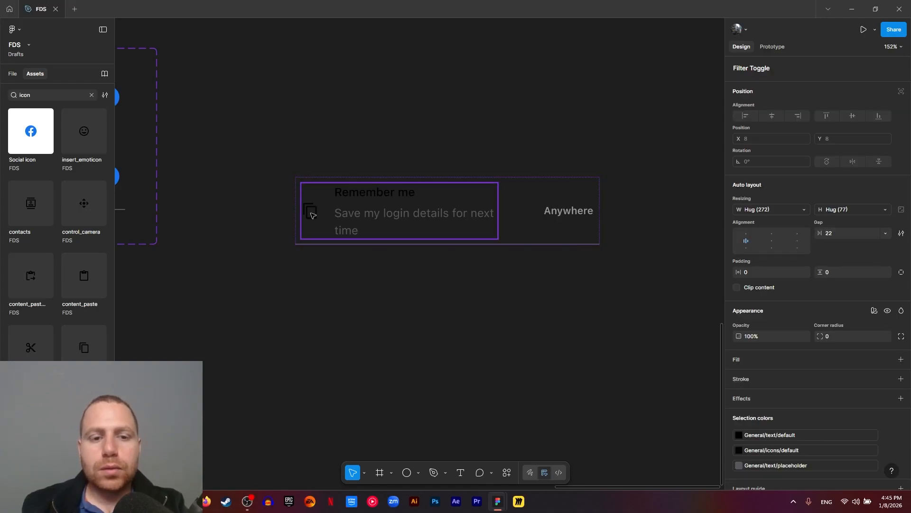
double_click(311, 215)
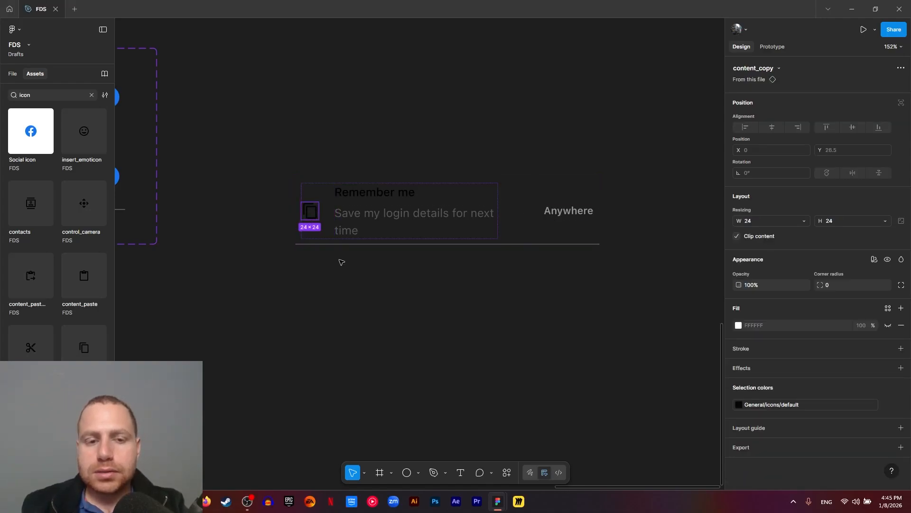
scroll(339, 247, "up", 1)
scroll(340, 246, "left", 2)
scroll(584, 273, "left", 5)
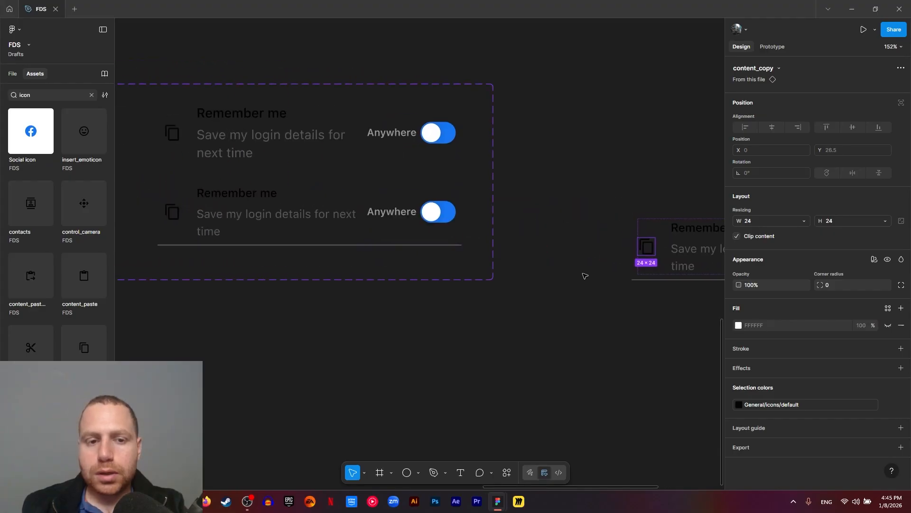
Step: Select the content_copy icon in a bordered Filter Toggle variant and extend the selection to the matching icons in all variants
left_click(279, 209)
left_click_drag(261, 281, 485, 288)
scroll(485, 288, "left", 2)
scroll(460, 284, "down", 5)
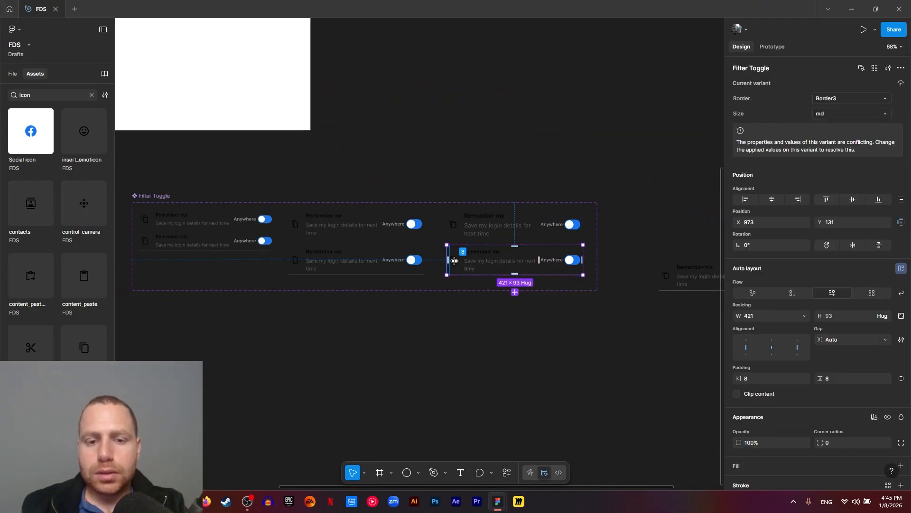
left_click(455, 263)
scroll(456, 263, "up", 5)
left_click(451, 257)
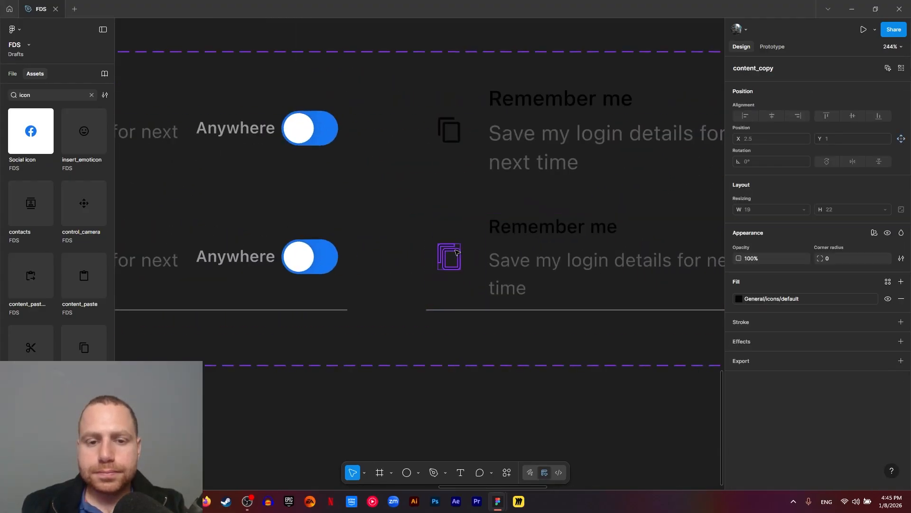
left_click(470, 282)
left_click(449, 257)
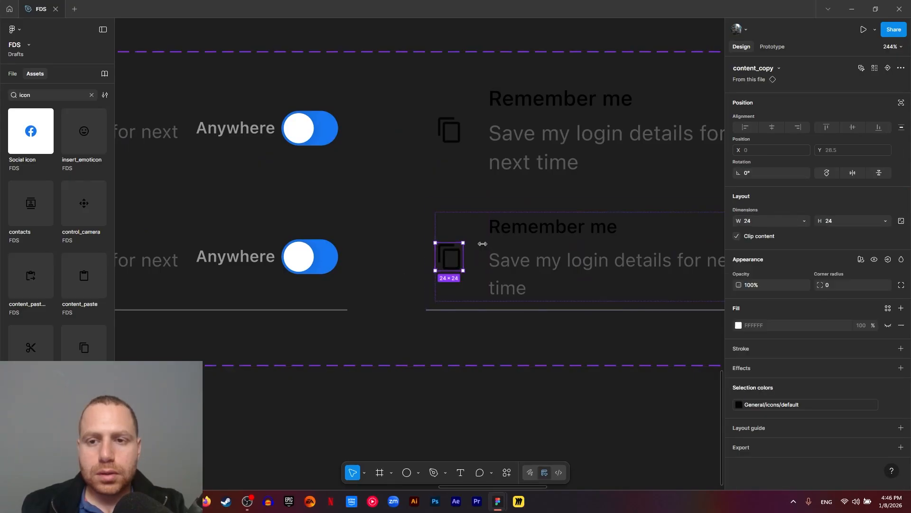
left_click(861, 68)
scroll(447, 339, "down", 4)
left_click_drag(250, 365, 569, 328)
left_click_drag(417, 337, 216, 331)
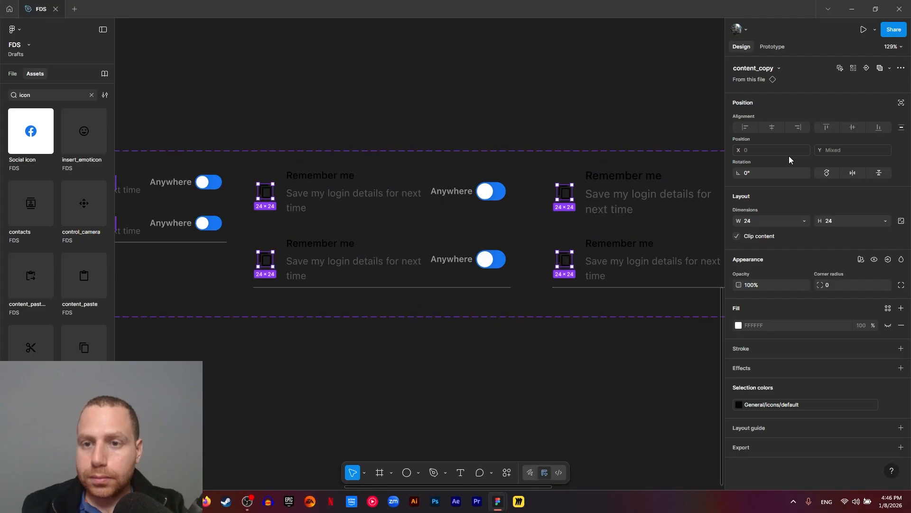
Step: Create an instance swap property named "Icon Left" for the selected icons, with content_copy as its value
left_click(865, 69)
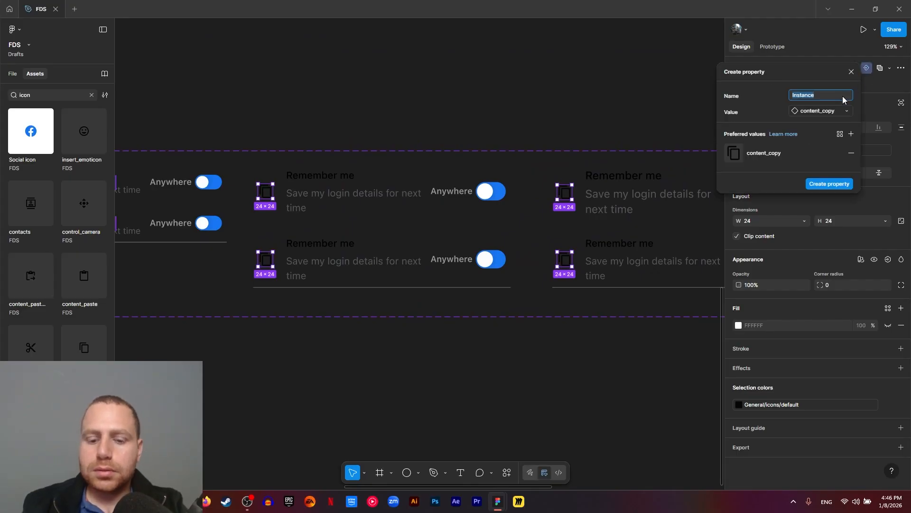
type("Icon ")
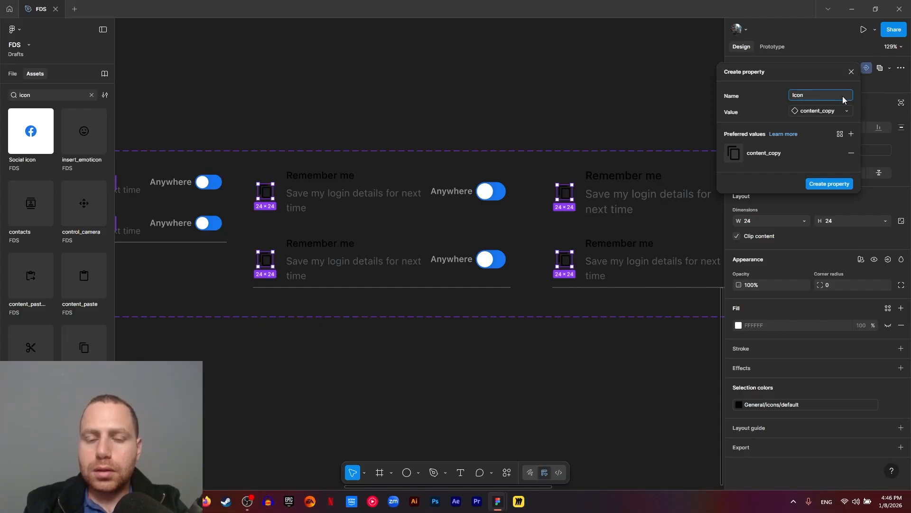
type("Left")
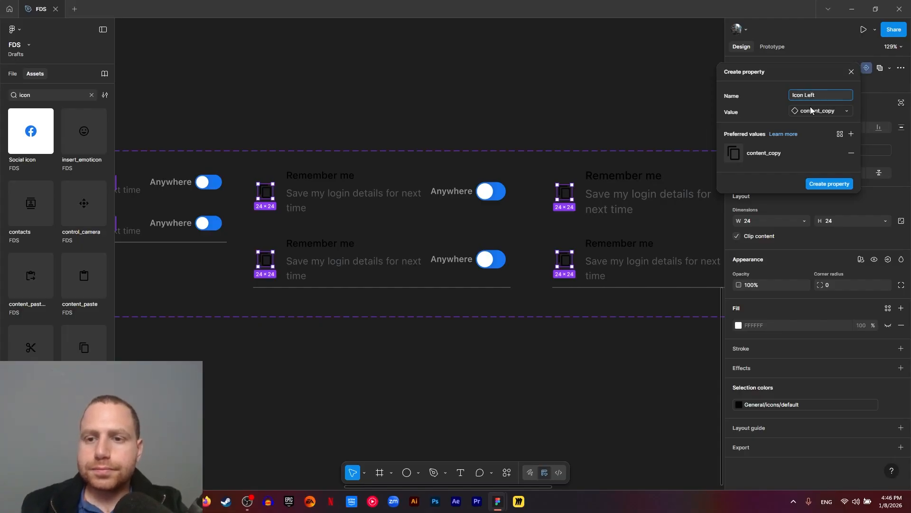
left_click(834, 183)
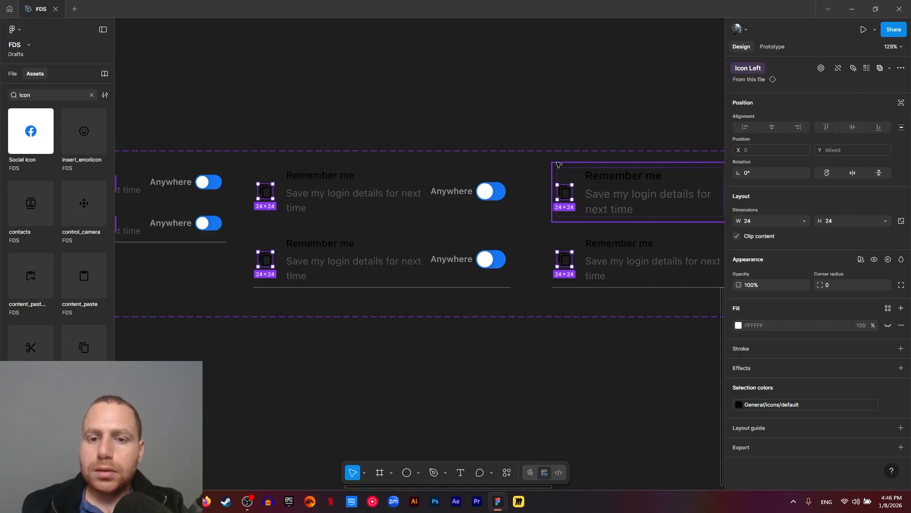
Step: Create a visibility property named "Icon Left." with value True for the selected icons
left_click(889, 260)
left_click(882, 294)
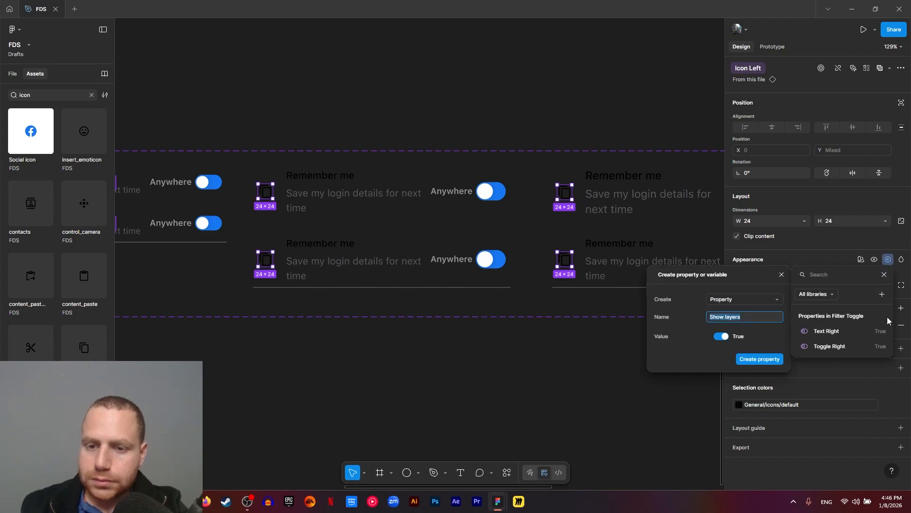
type("Icon ")
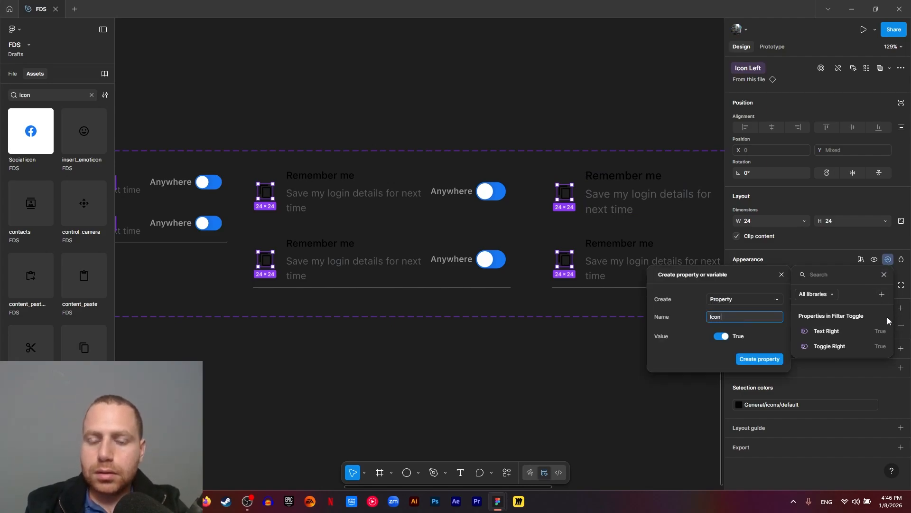
type("Left")
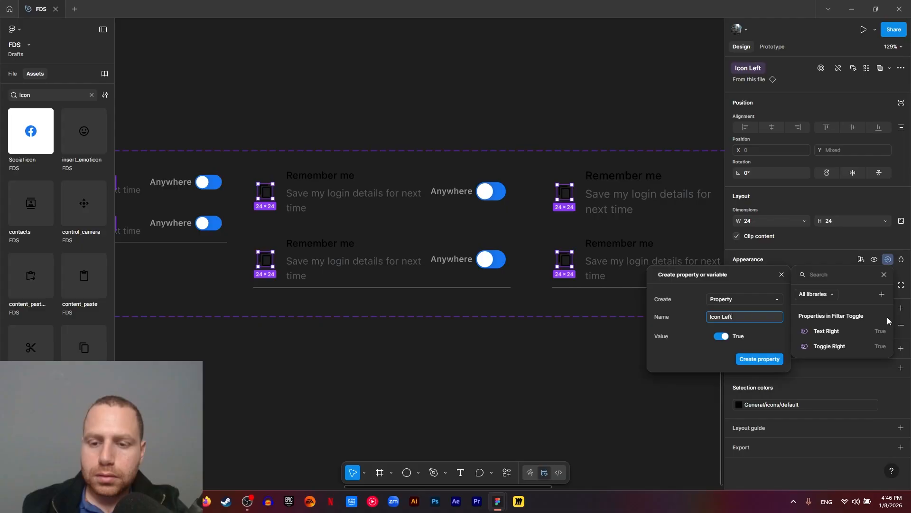
type(".")
left_click(754, 358)
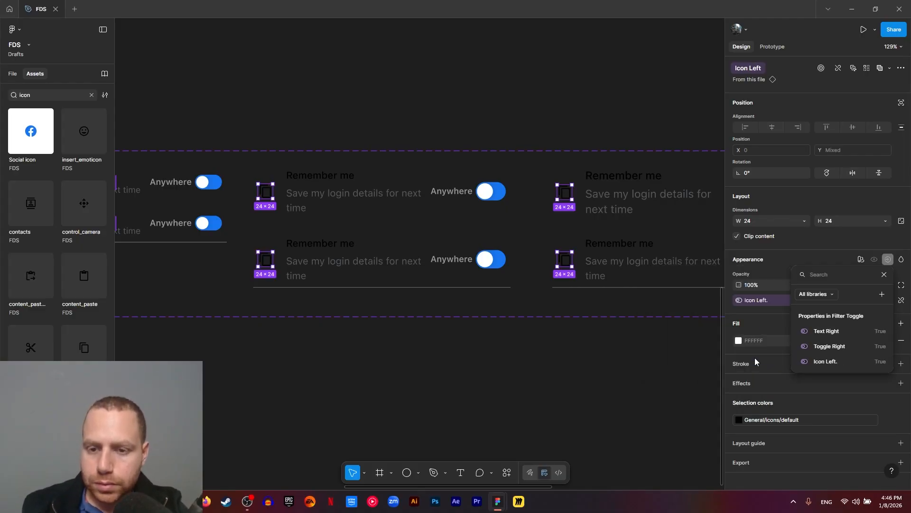
left_click(787, 260)
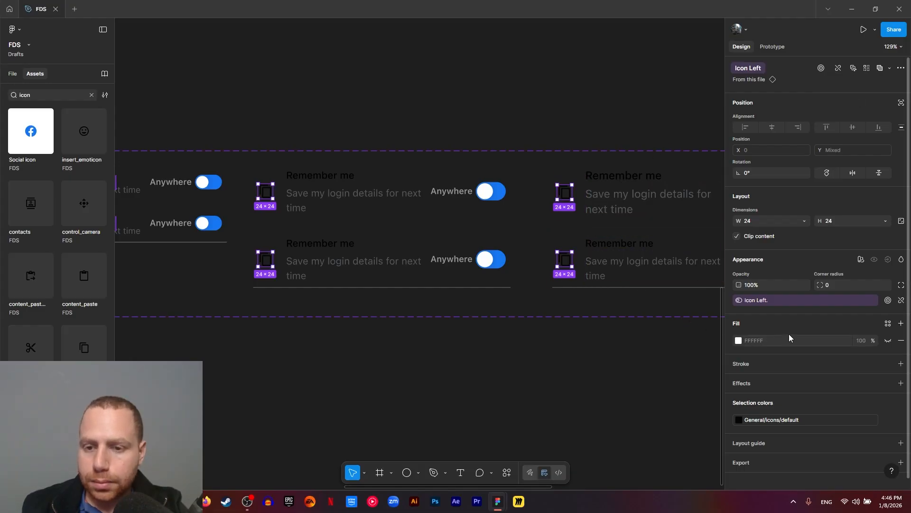
Step: Rename the Filter Toggle set's icon instance swap property to "Icon Left Swap"
left_click(900, 68)
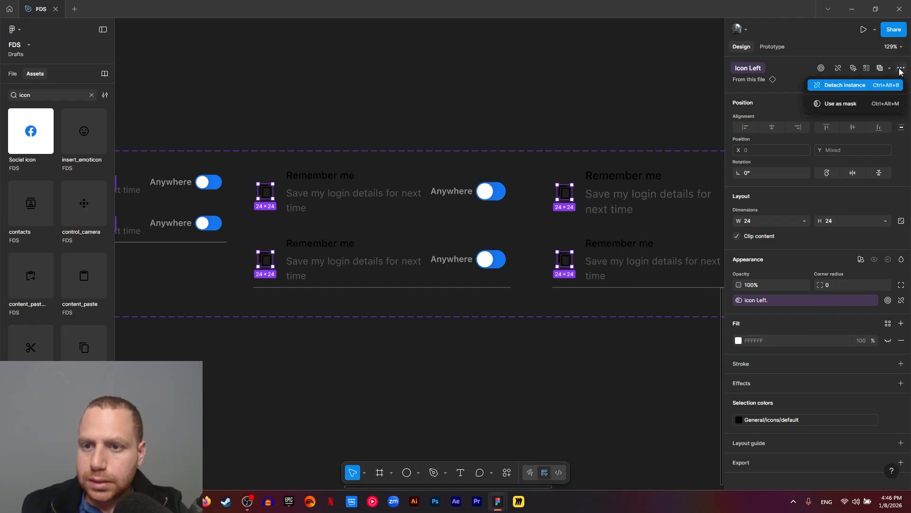
left_click(901, 69)
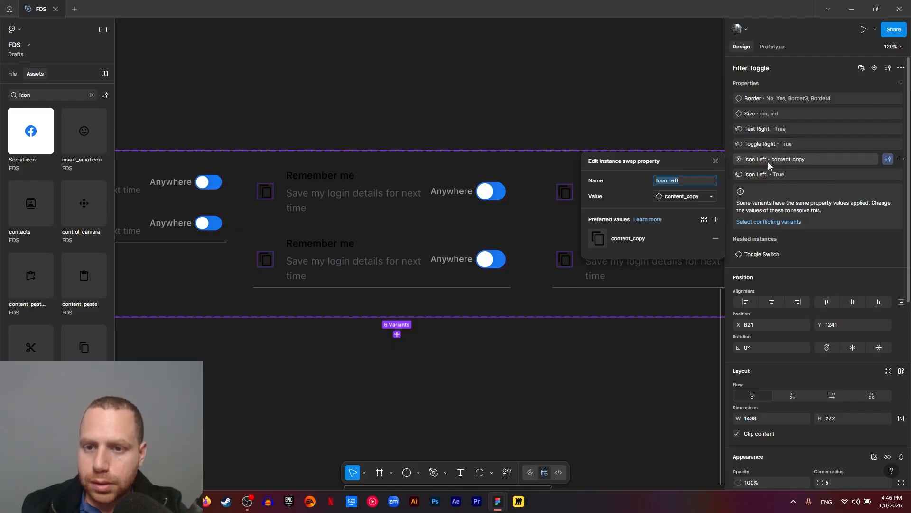
double_click(769, 161)
type("S")
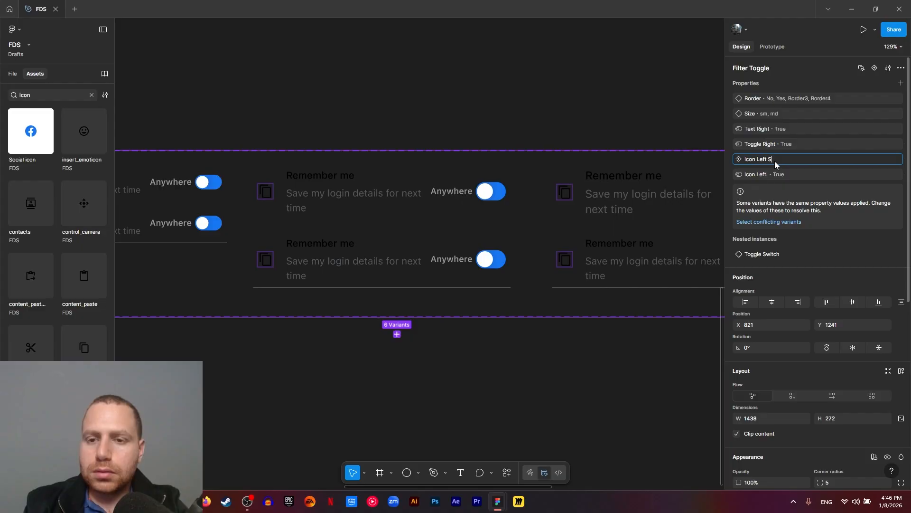
type("wap")
Step: Rename the icon visibility property of the Filter Toggle set to "Icon Left", without the trailing period
double_click(767, 174)
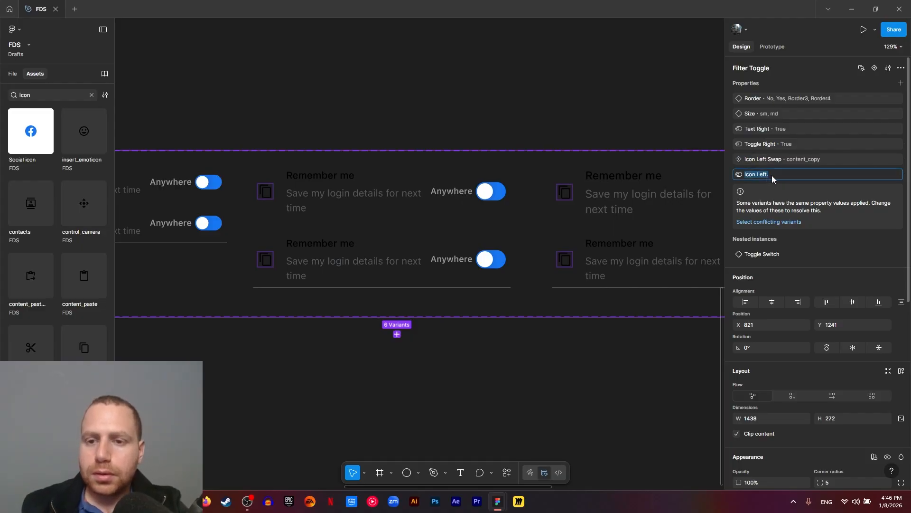
key("End")
key("BackSpace")
key("Return")
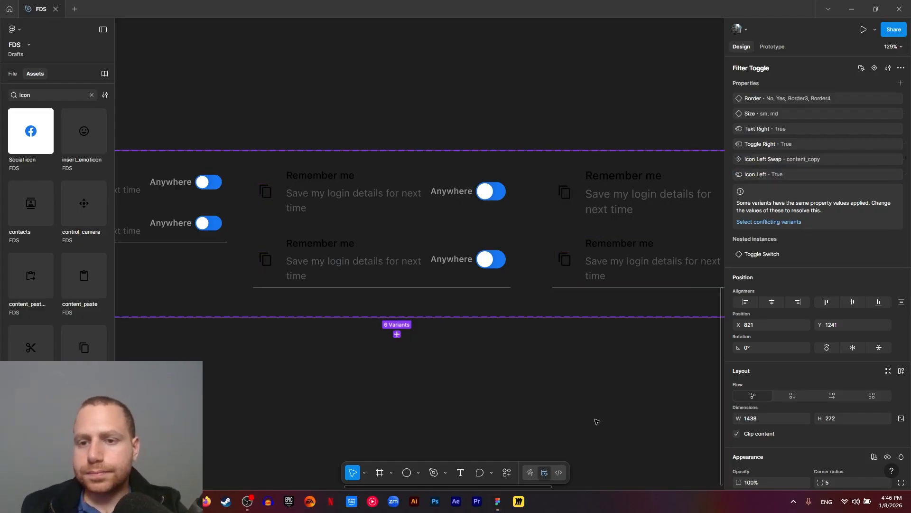